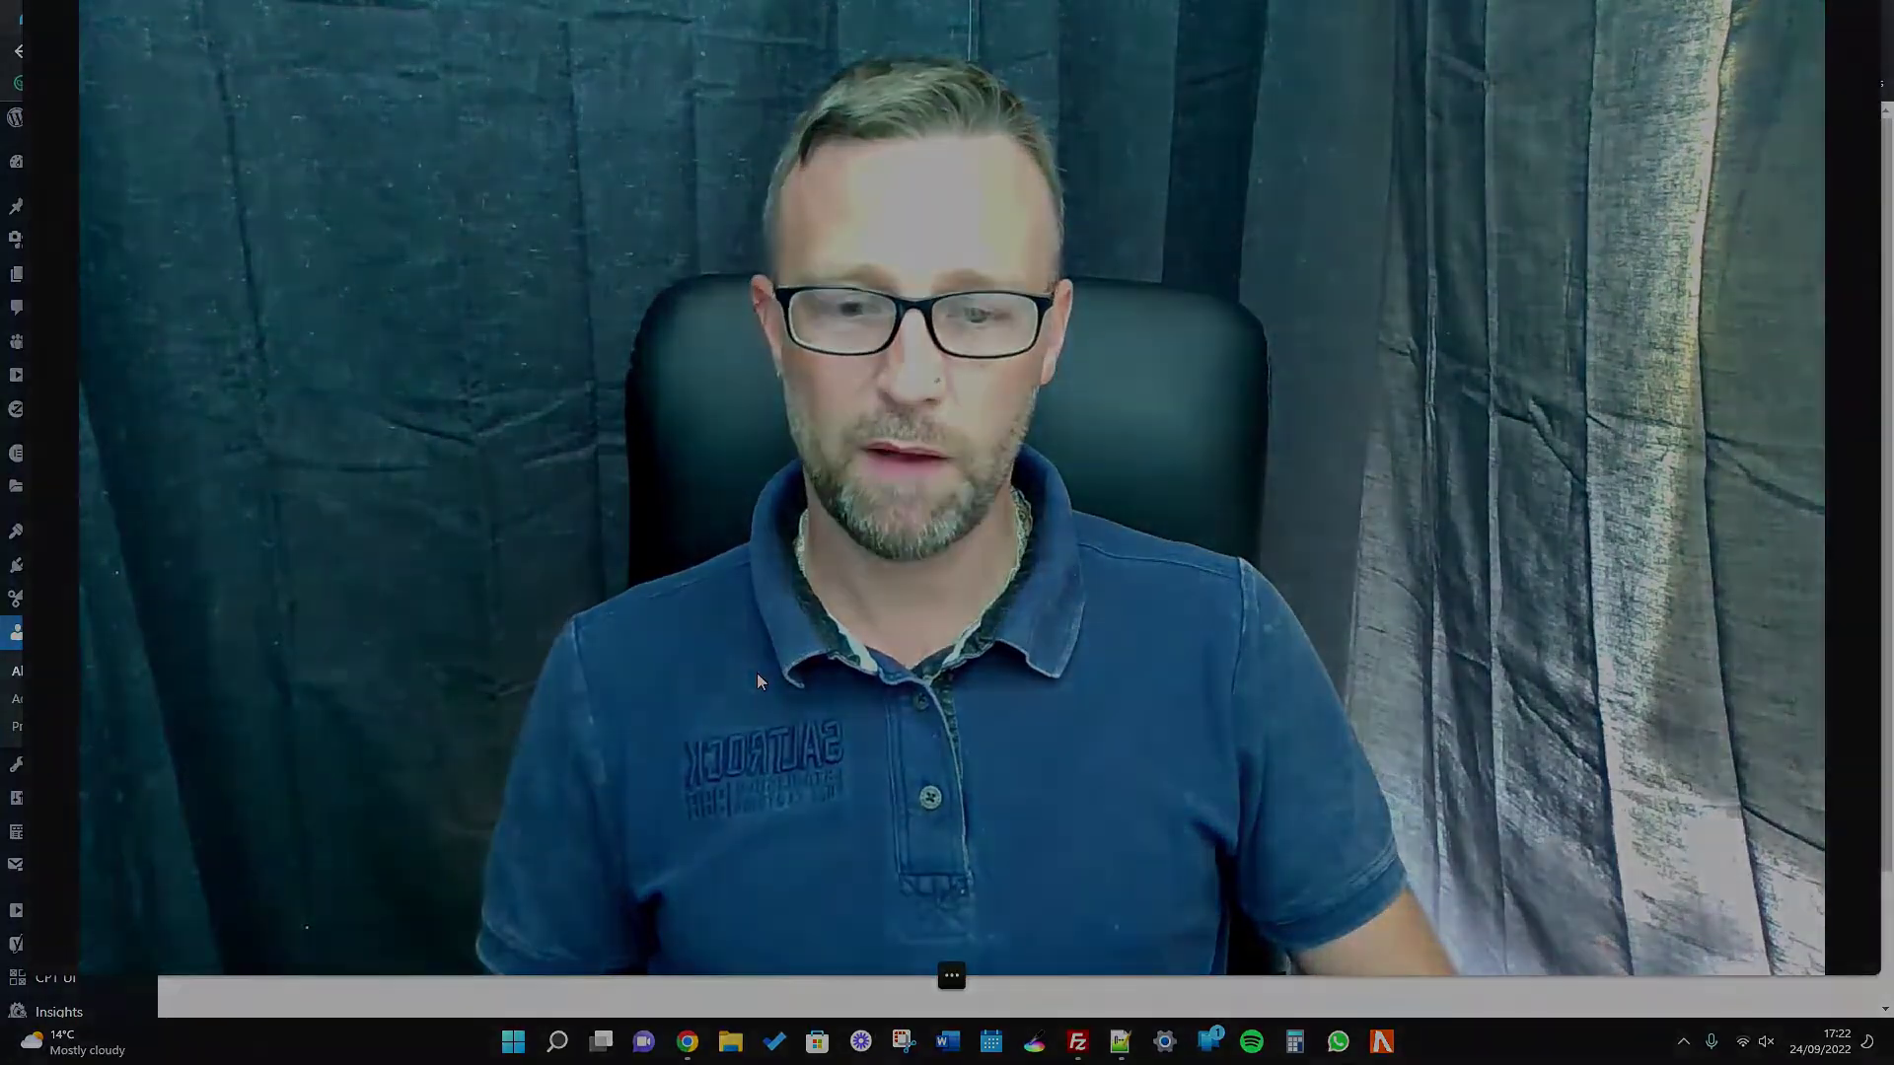
Open the WordPress Dashboard to show the Elementor Overview of recently edited pages.
mouse_move(925, 981)
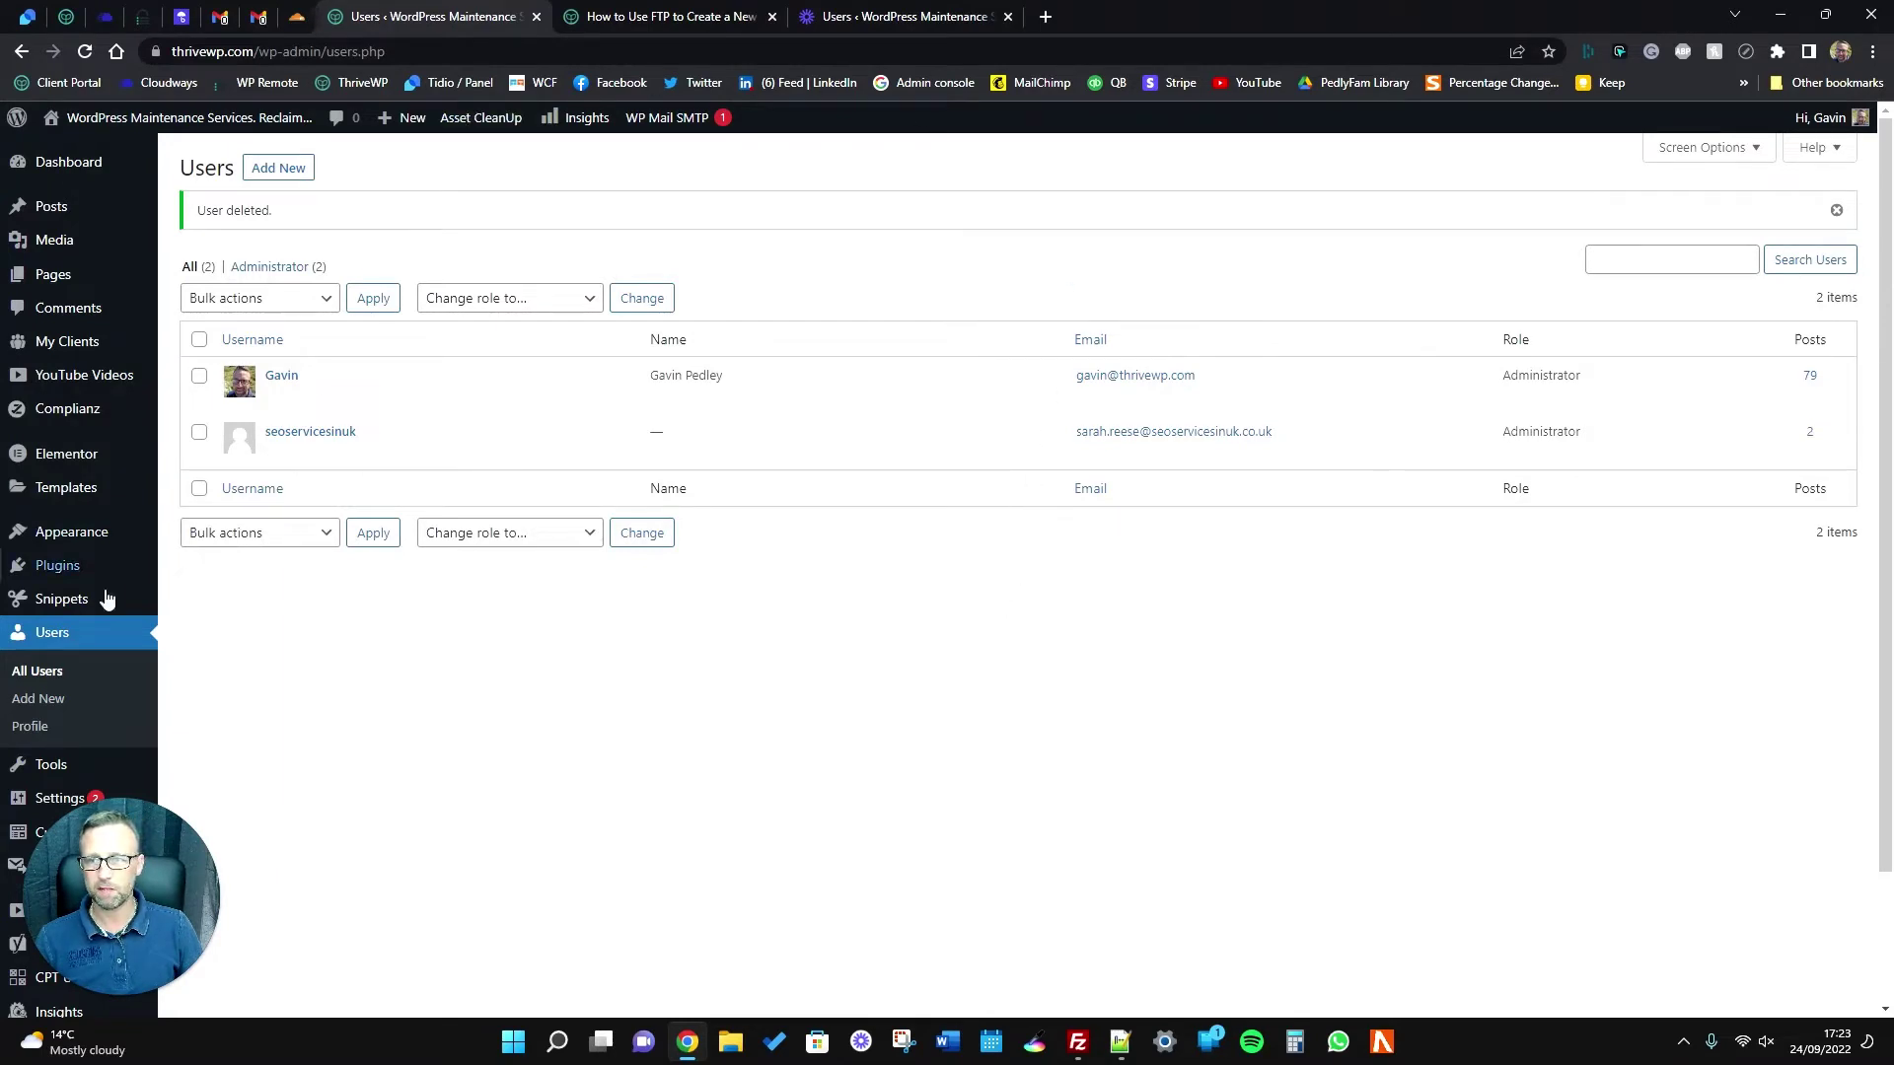
click(67, 171)
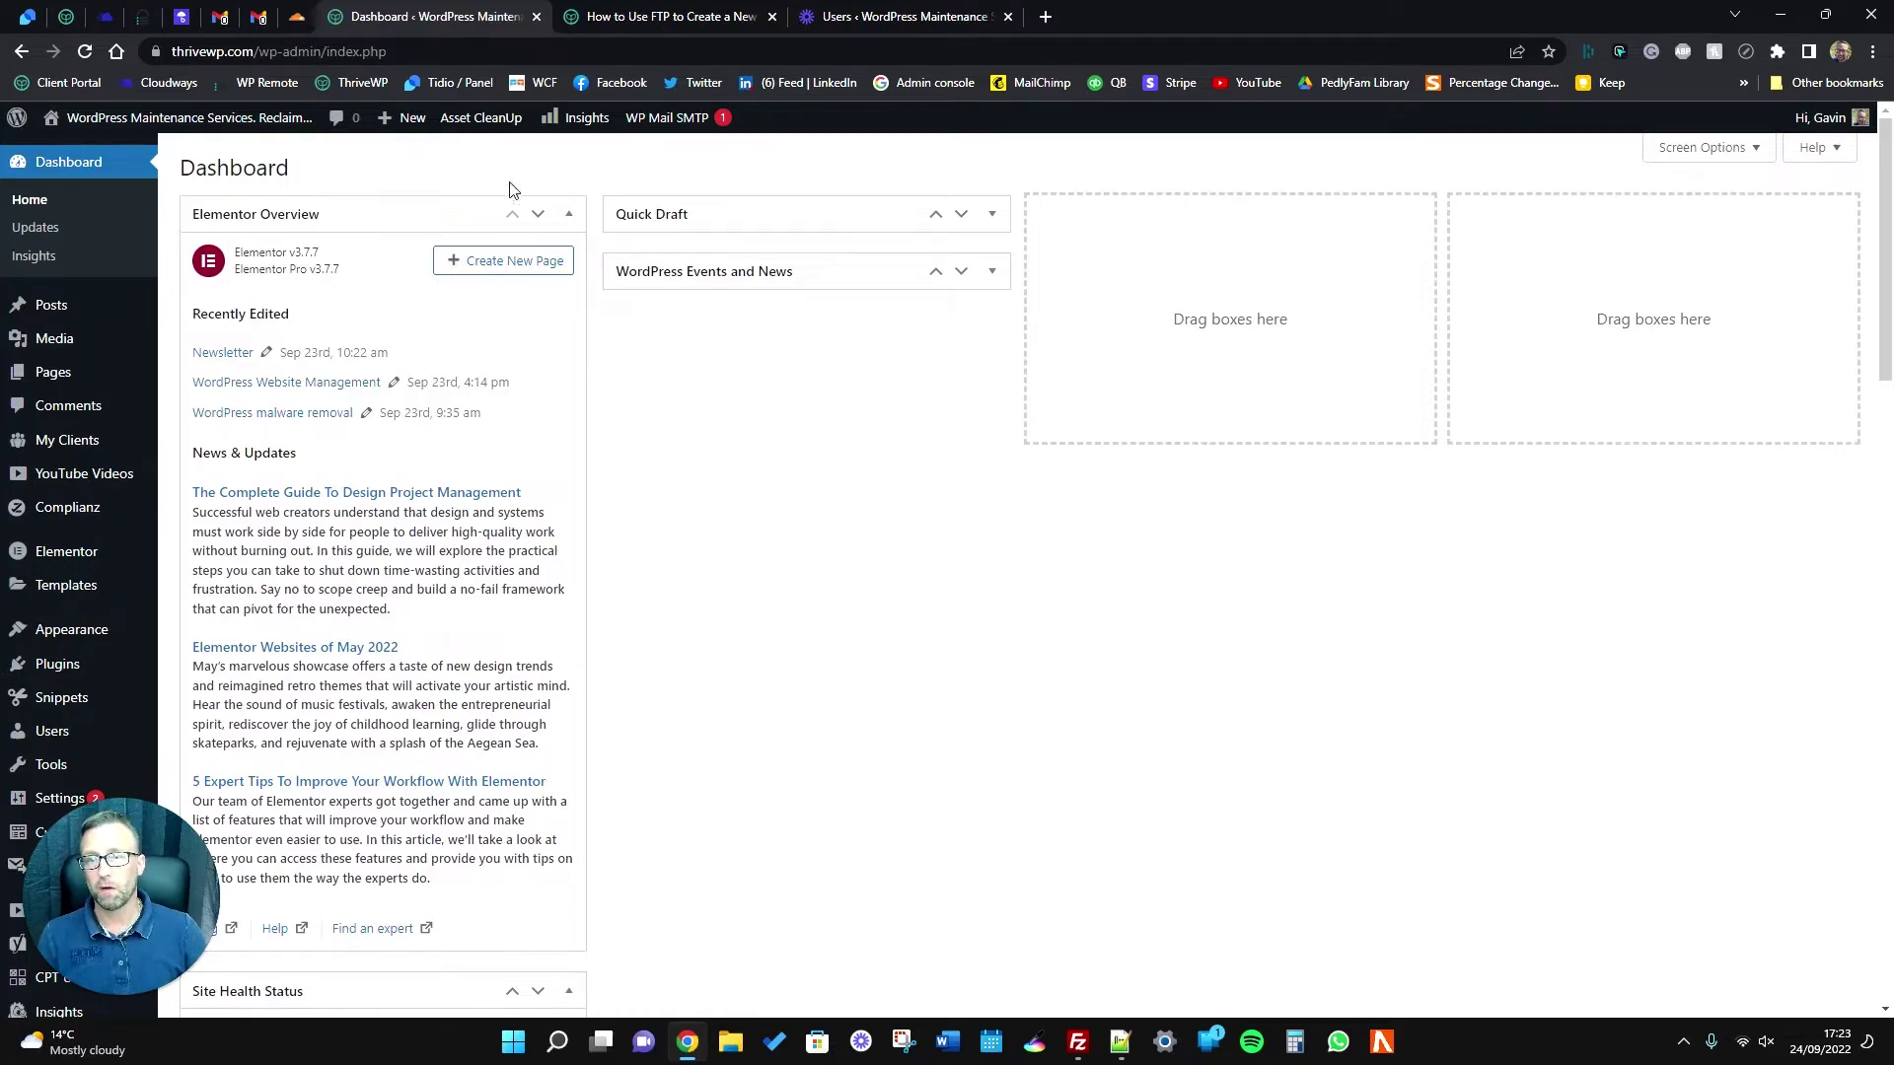
Switch to the ThriveWP 'How to Use FTP' article and highlight its title.
click(651, 16)
scroll(676, 599, up, 15)
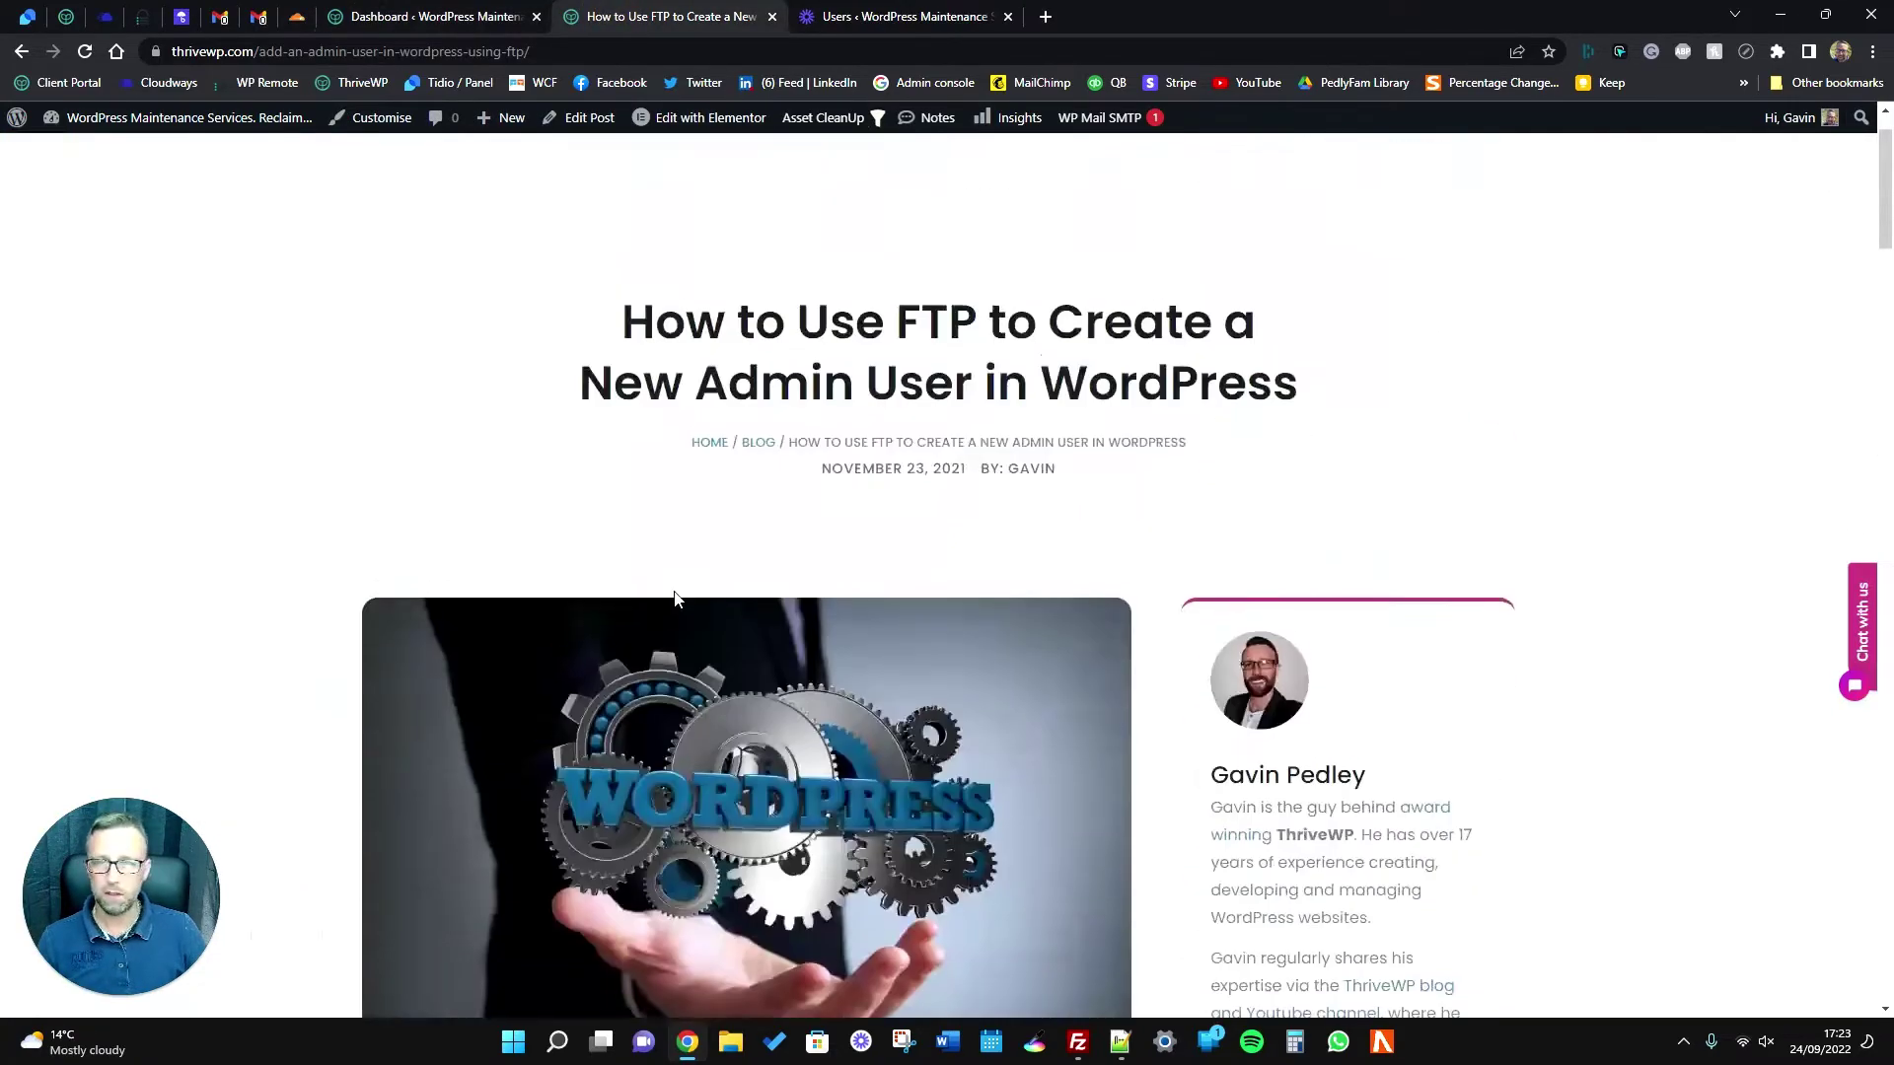
scroll(675, 598, up, 1)
drag(623, 407, 498, 476)
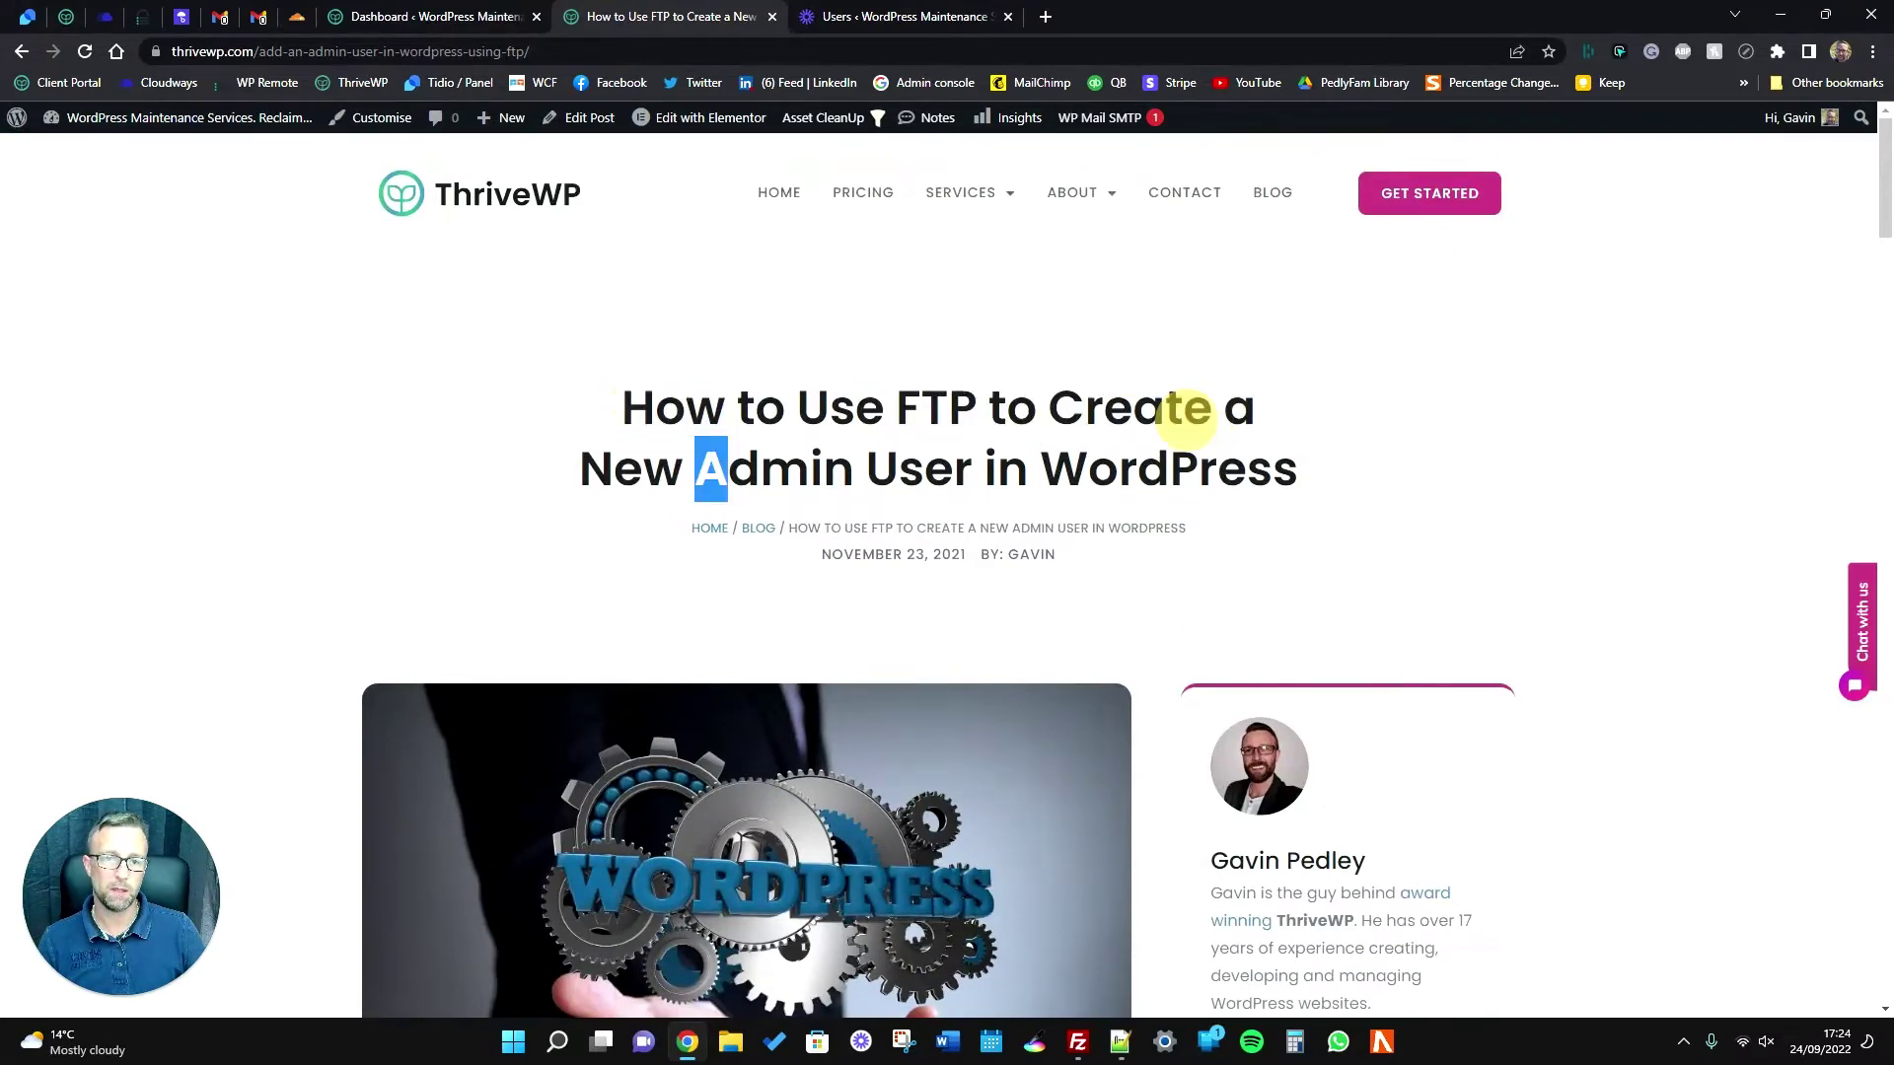
Scroll down to the functions.php code block and select the whole wpb_admin_account snippet.
scroll(483, 517, down, 8)
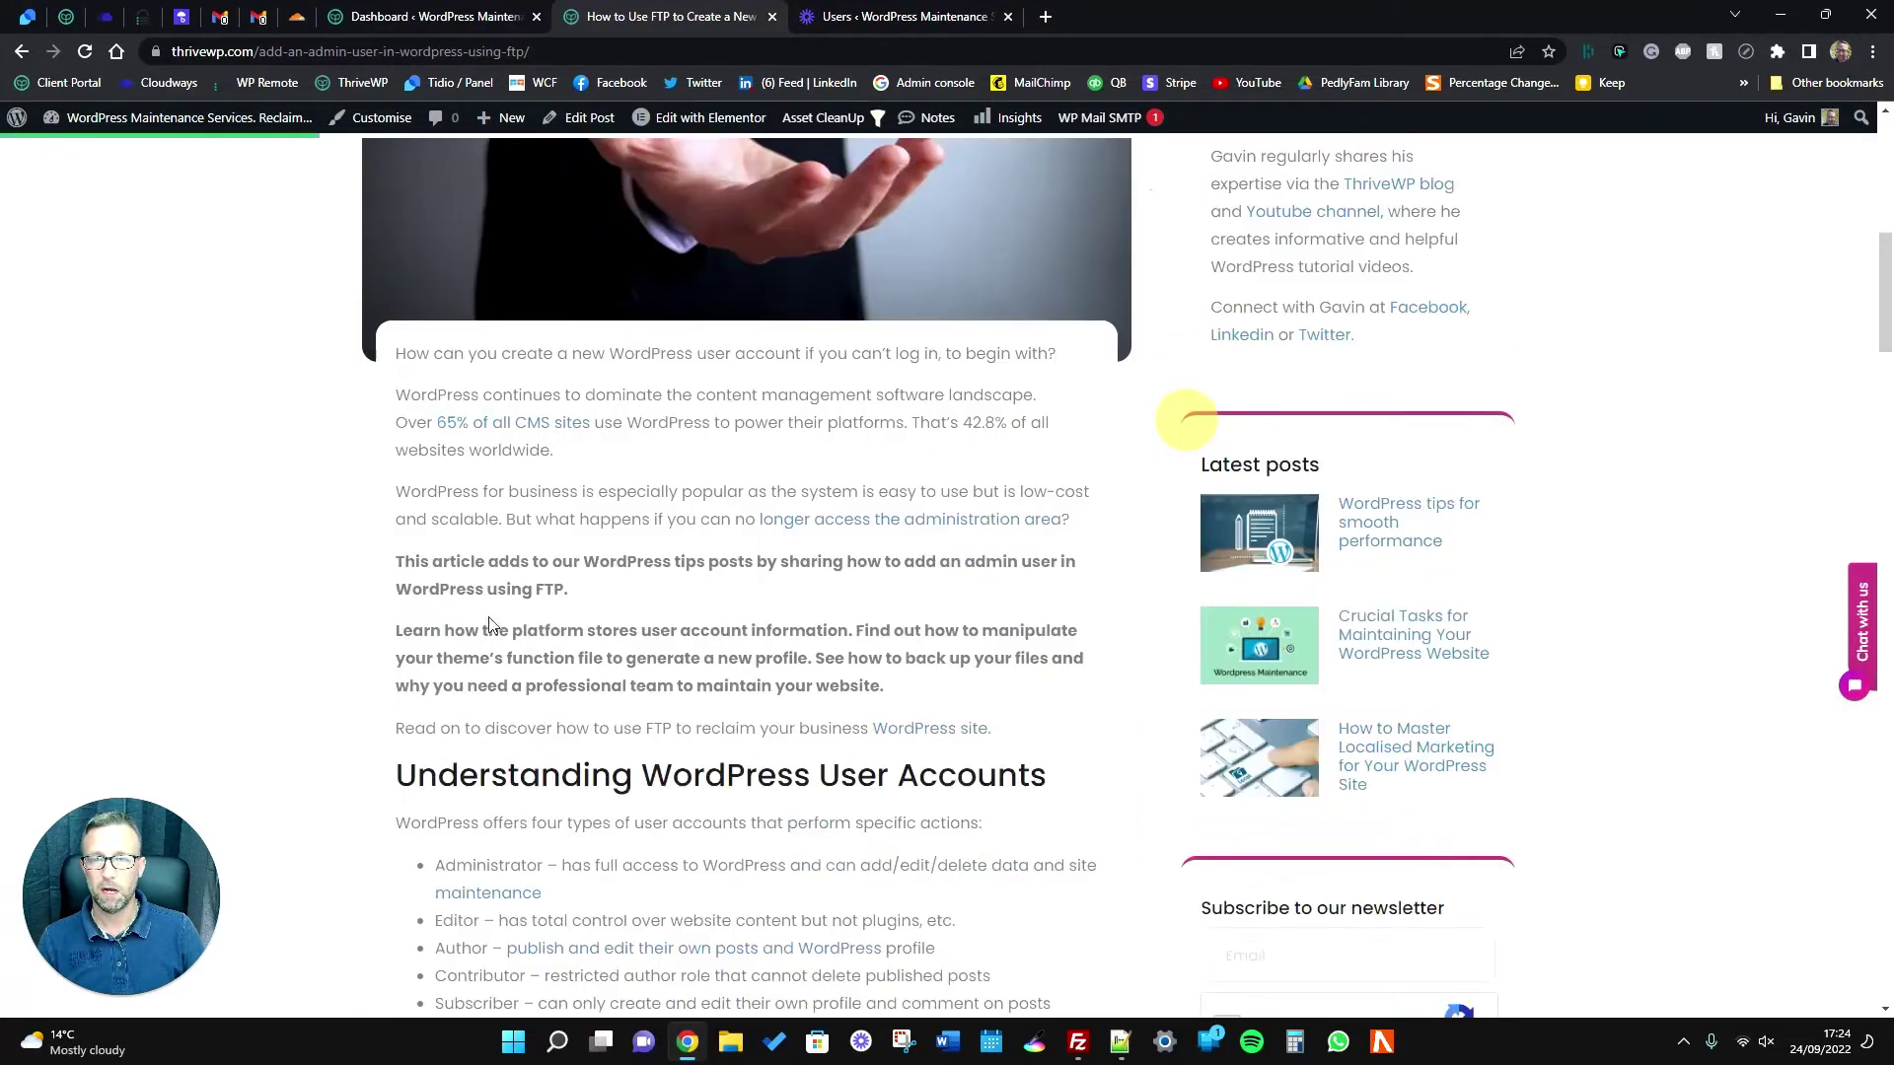
scroll(469, 620, down, 5)
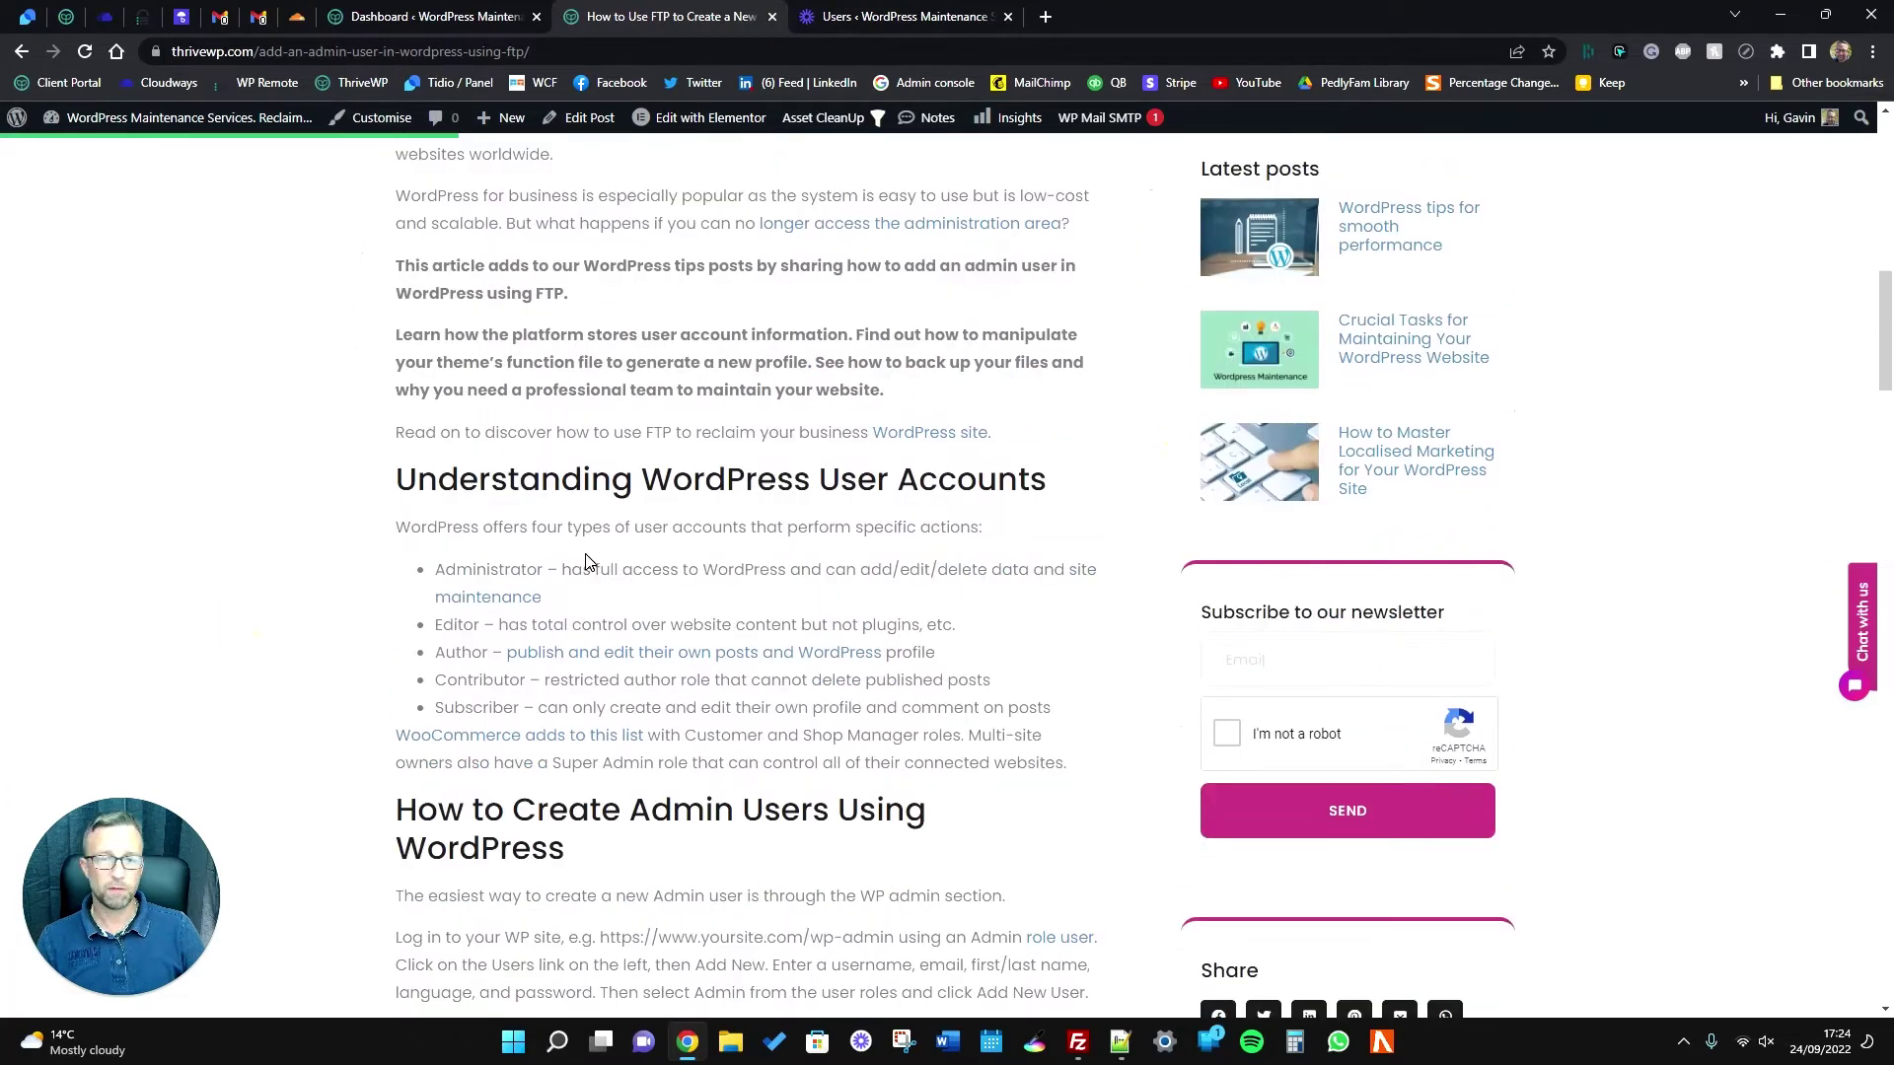
scroll(677, 688, down, 5)
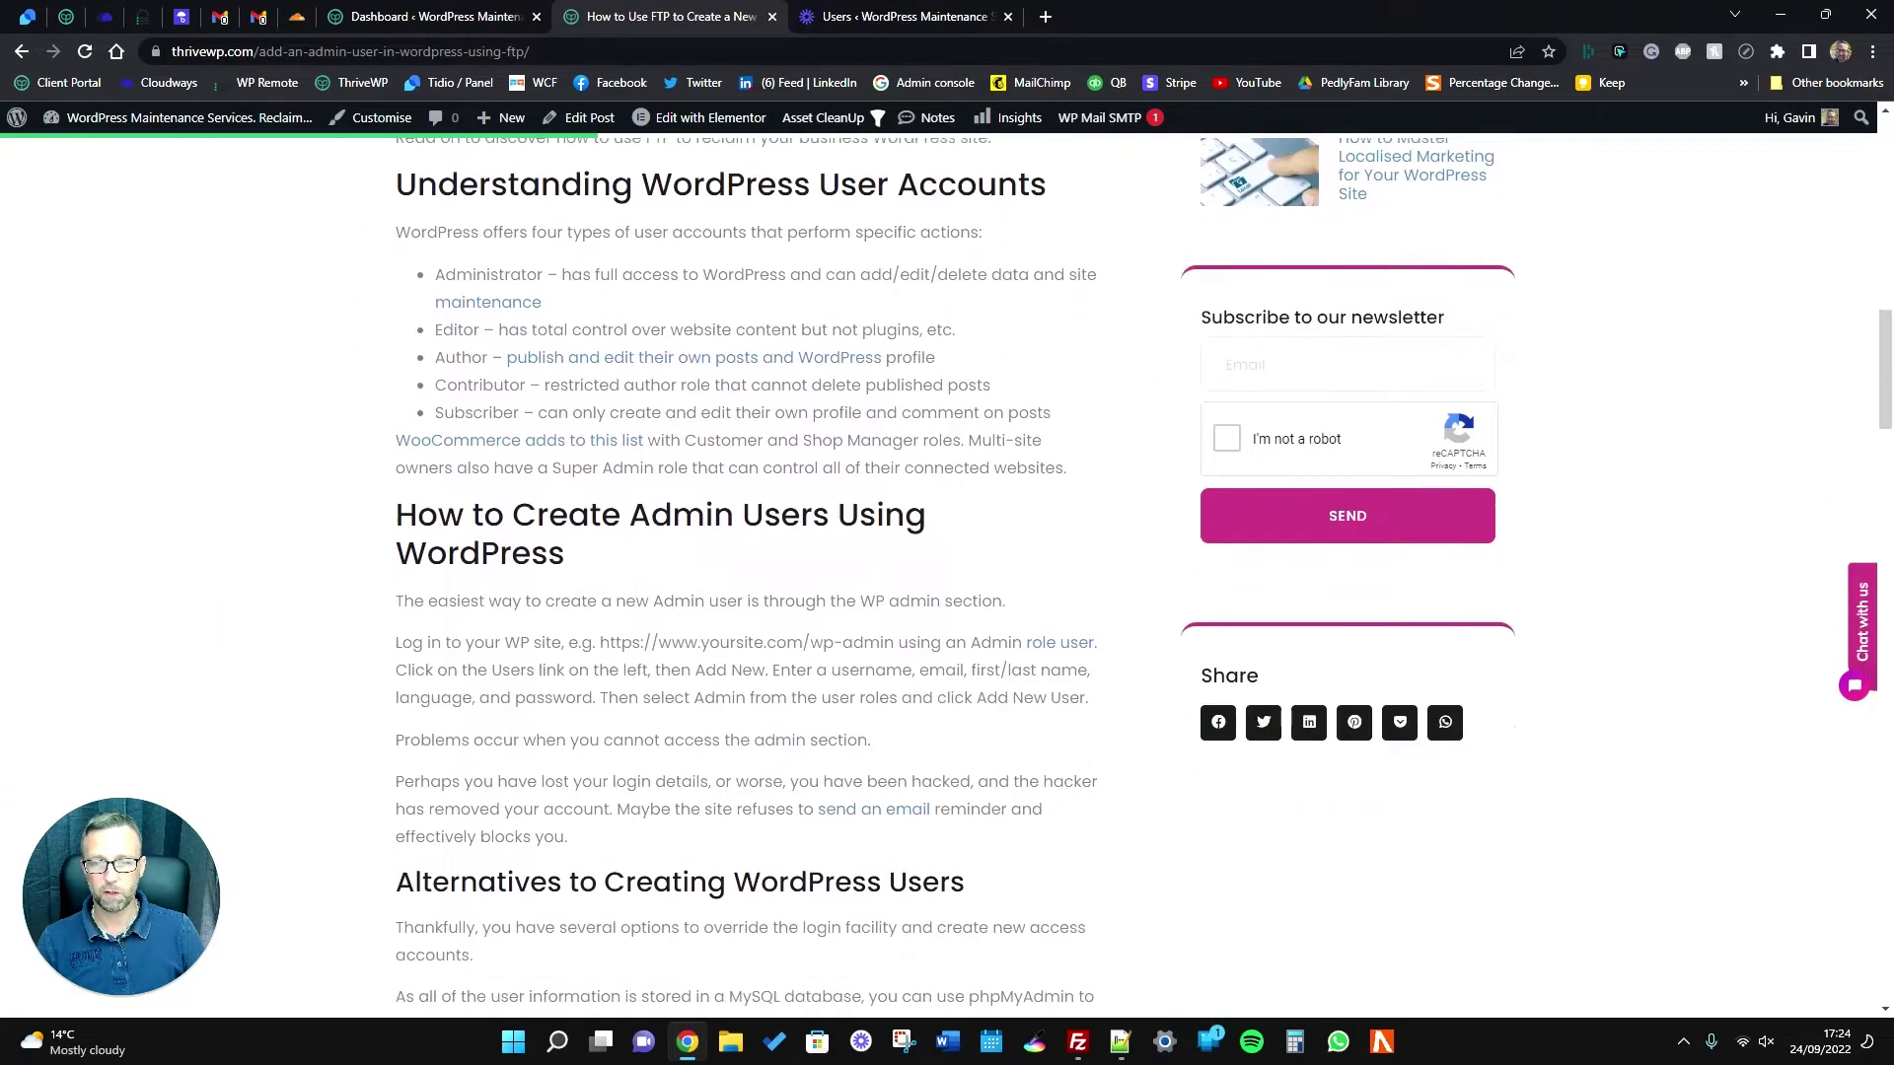
scroll(700, 684, down, 8)
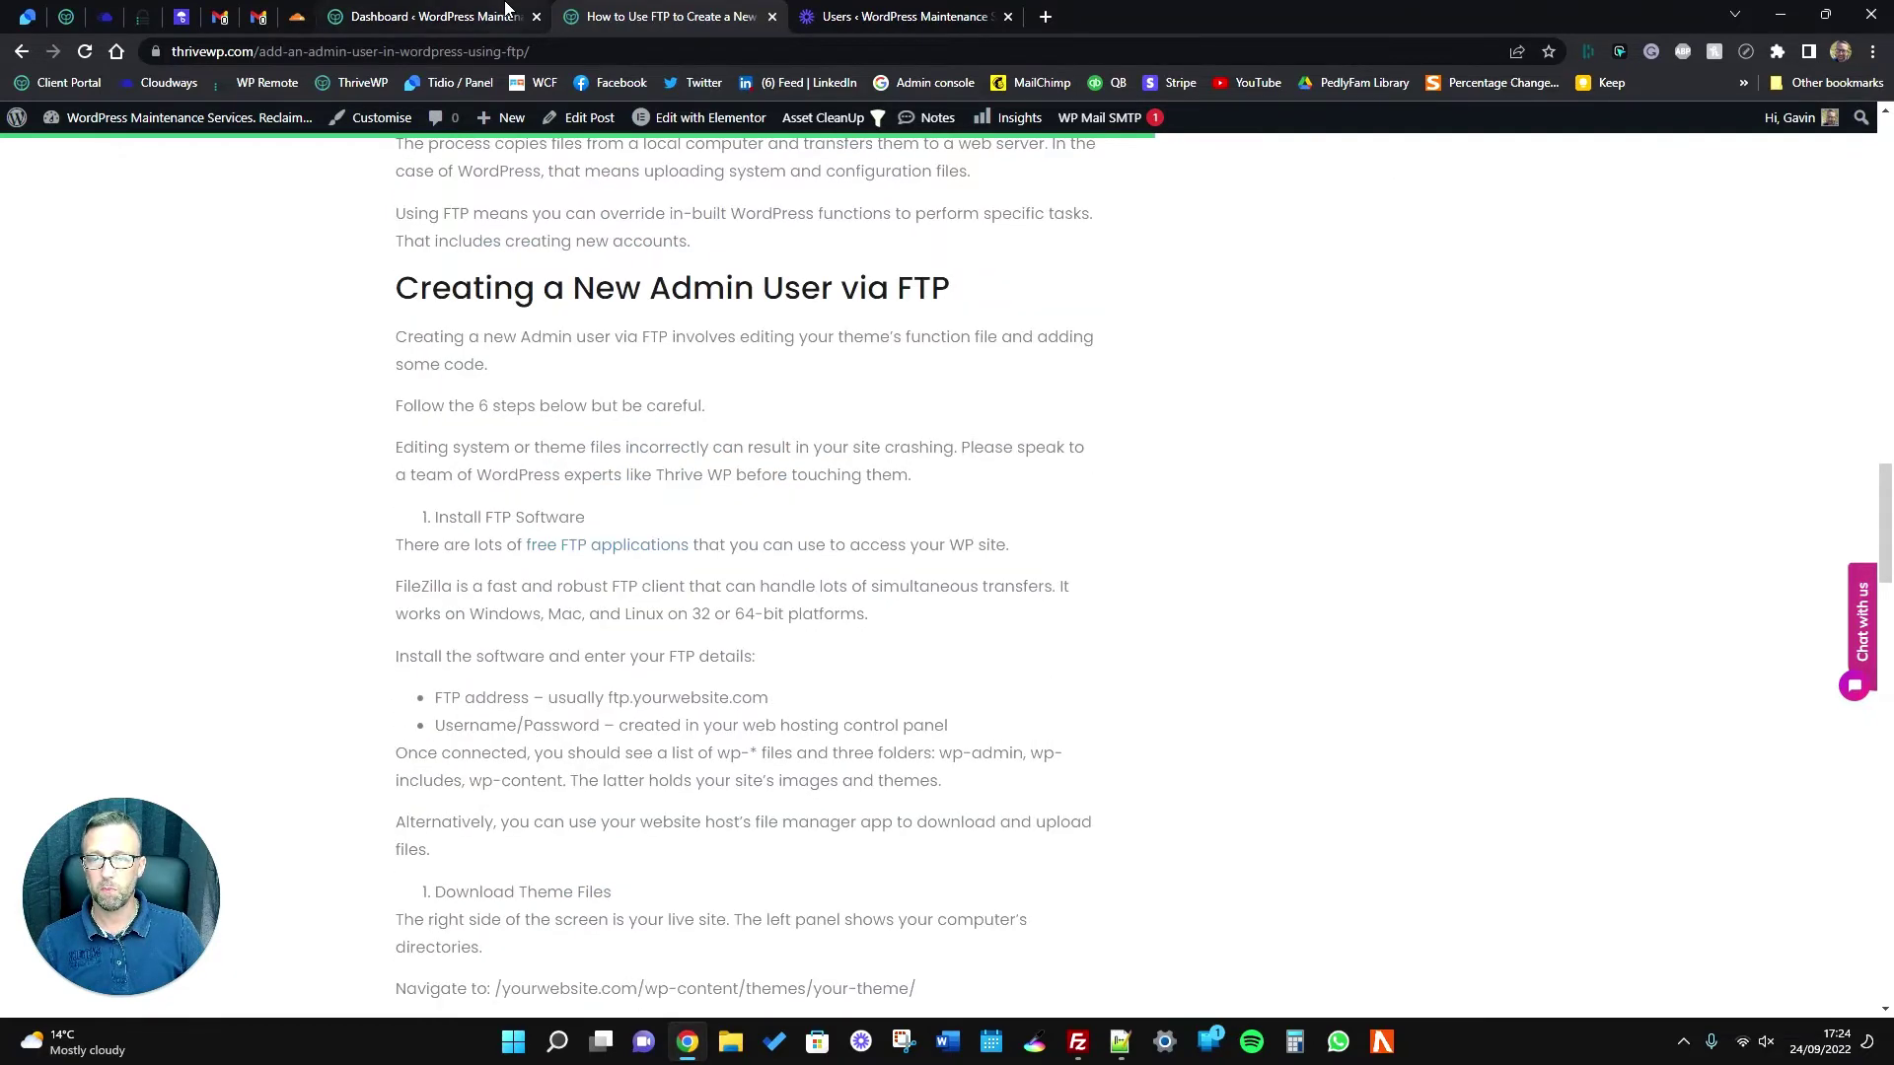
scroll(746, 572, down, 9)
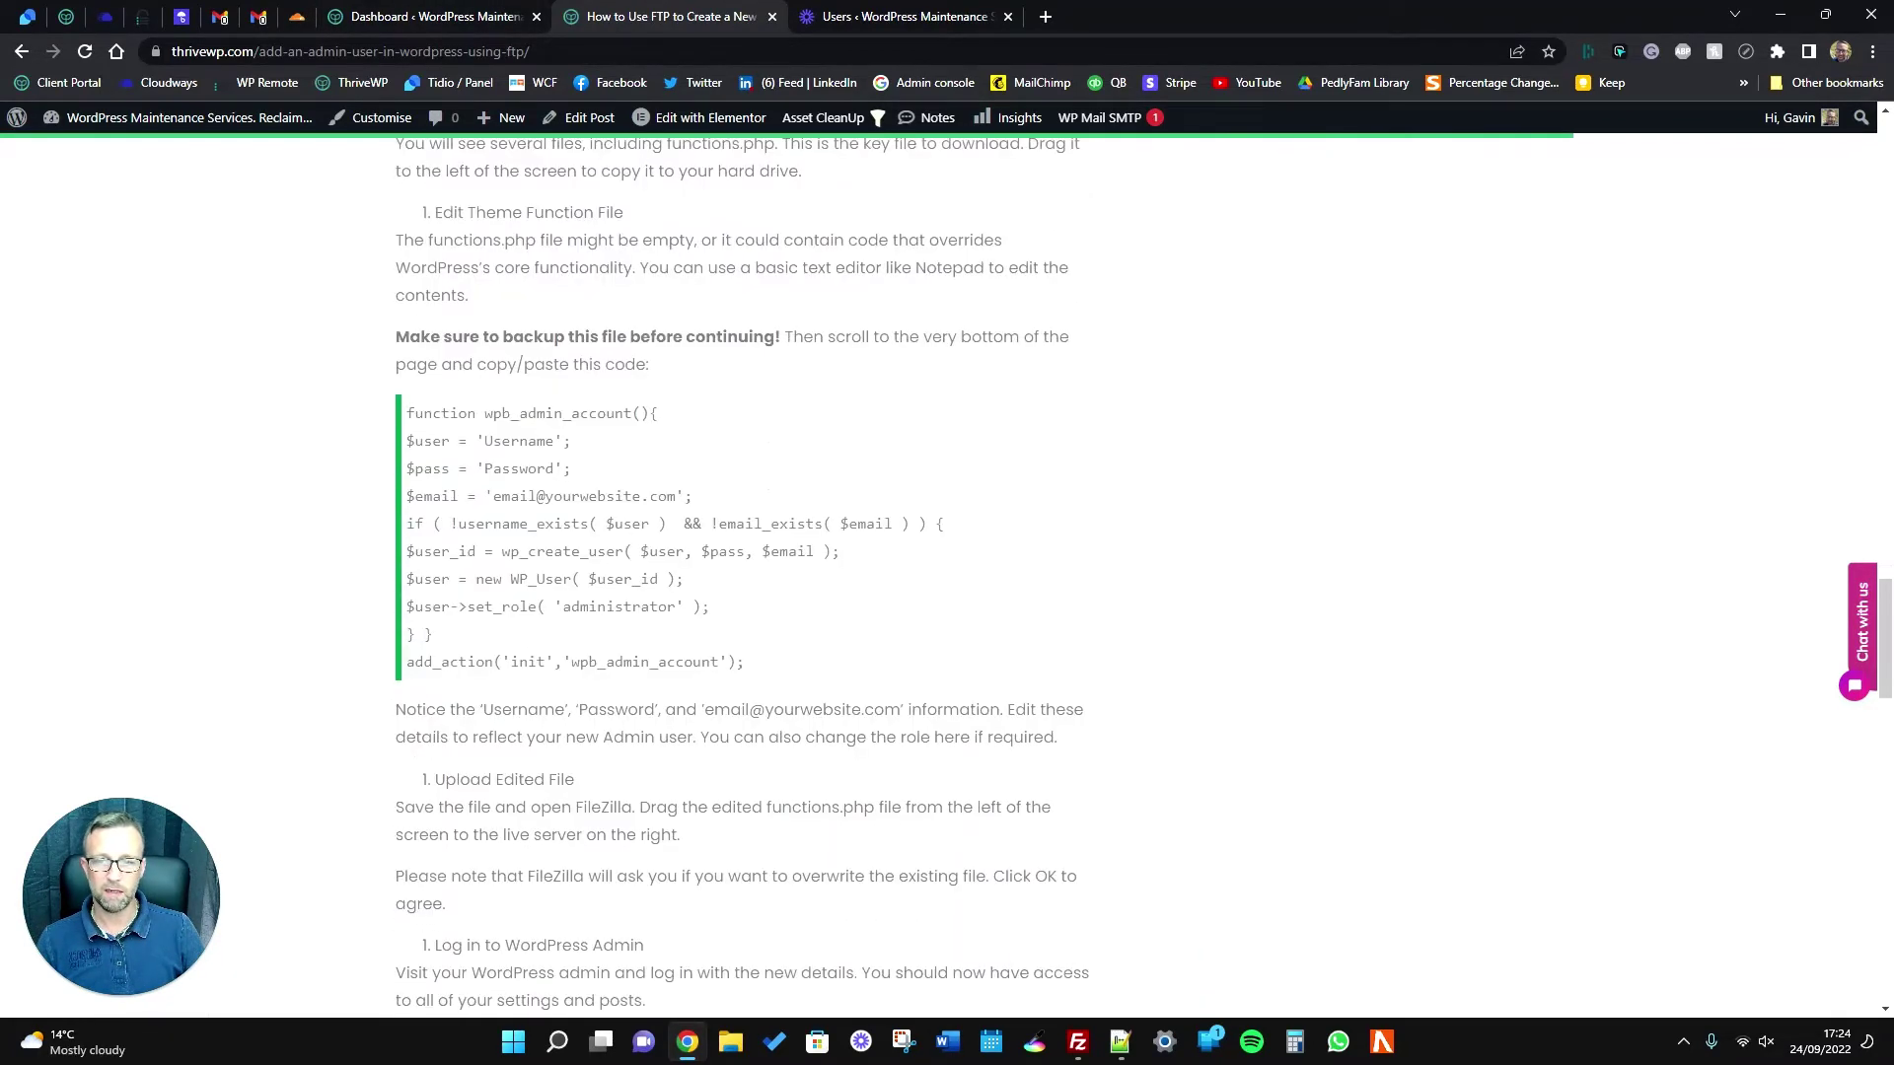
drag(592, 651, 408, 415)
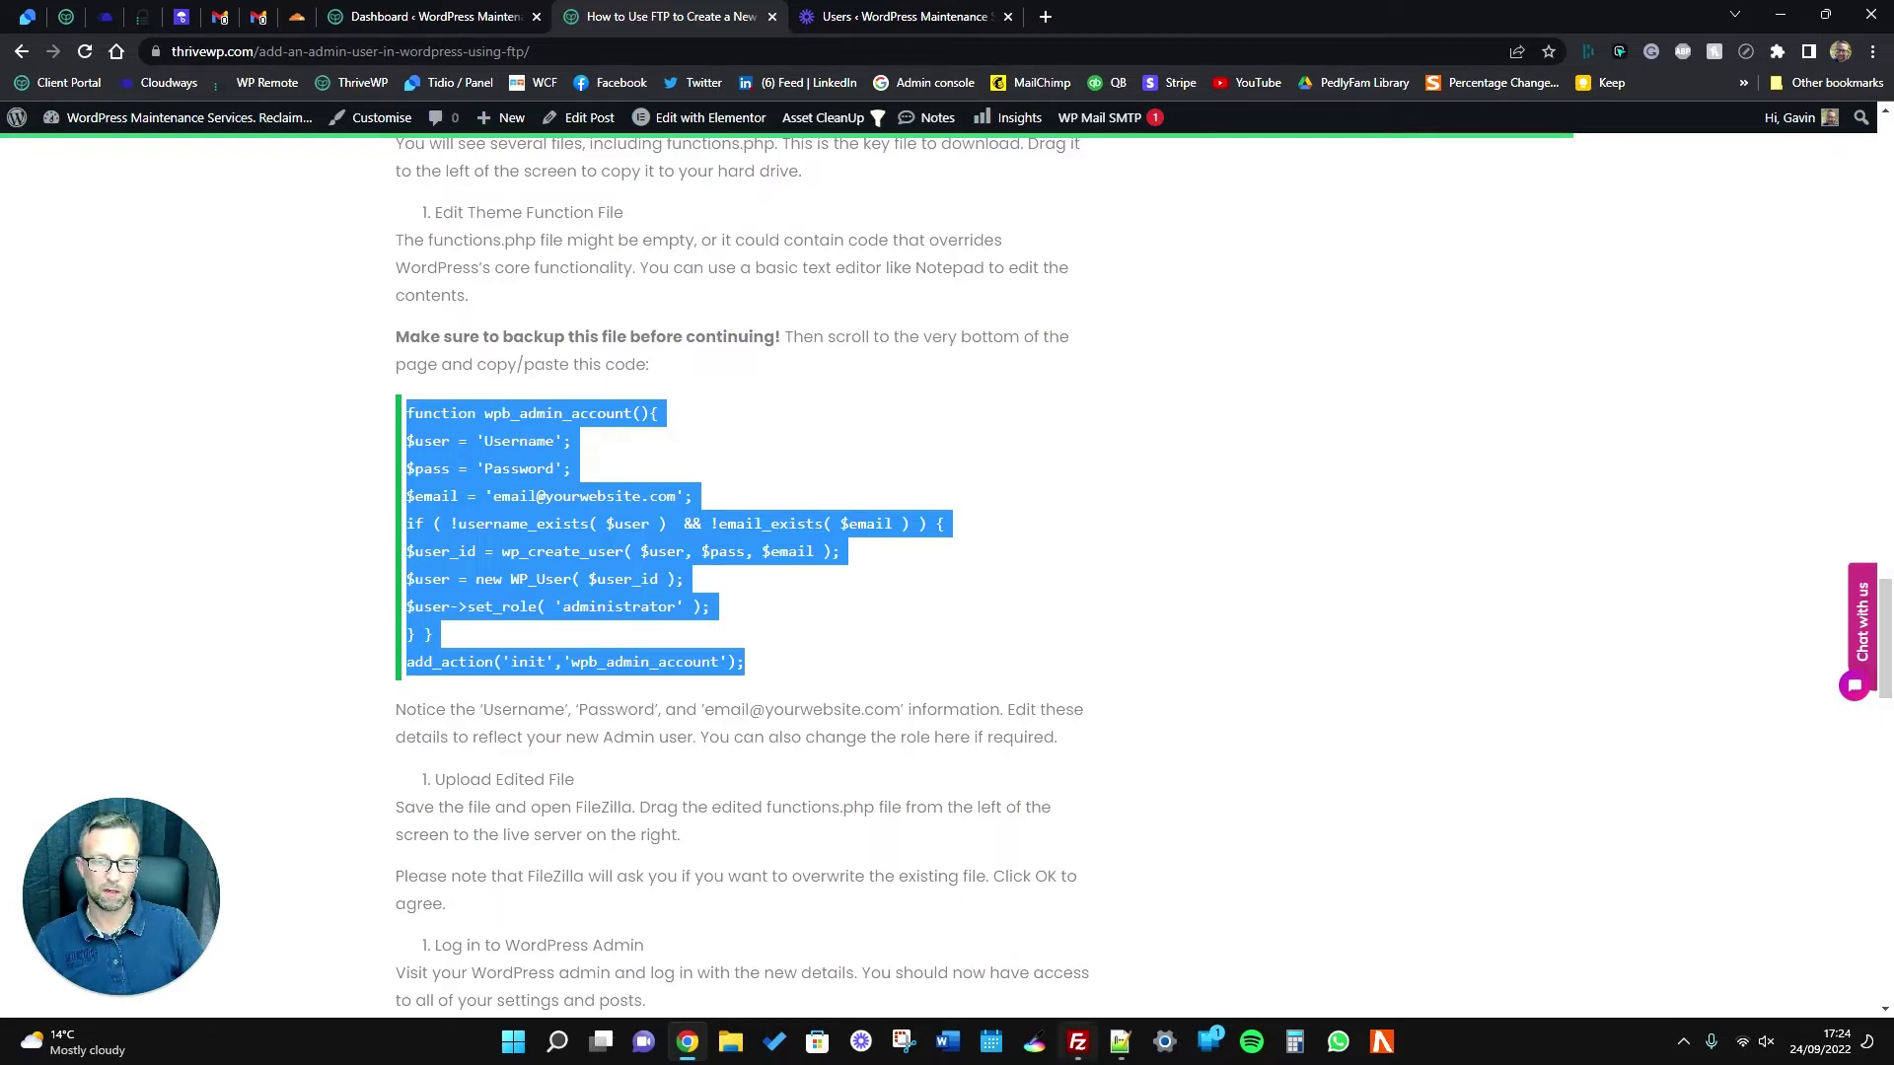
mouse_move(1080, 1046)
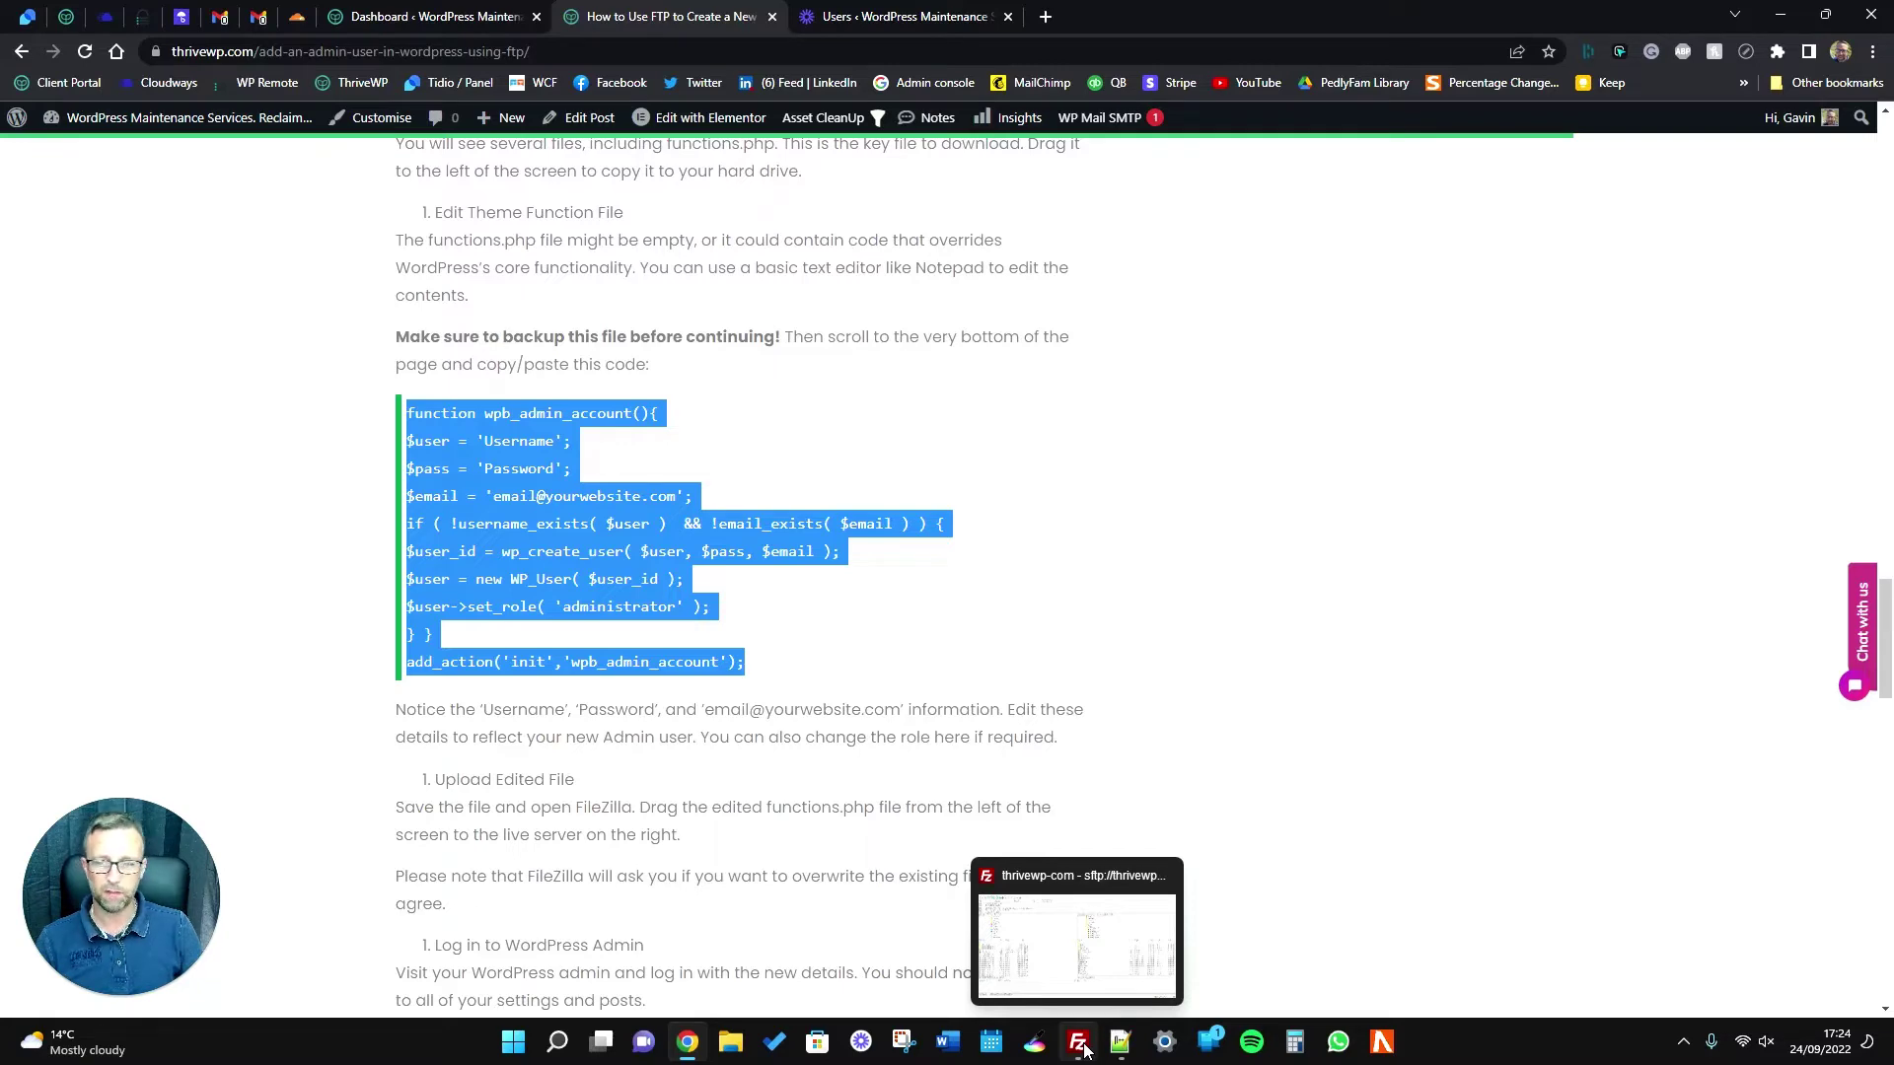
Bring FileZilla forward and move the remote pane up from hello-elementor to /public_html.
click(1086, 1050)
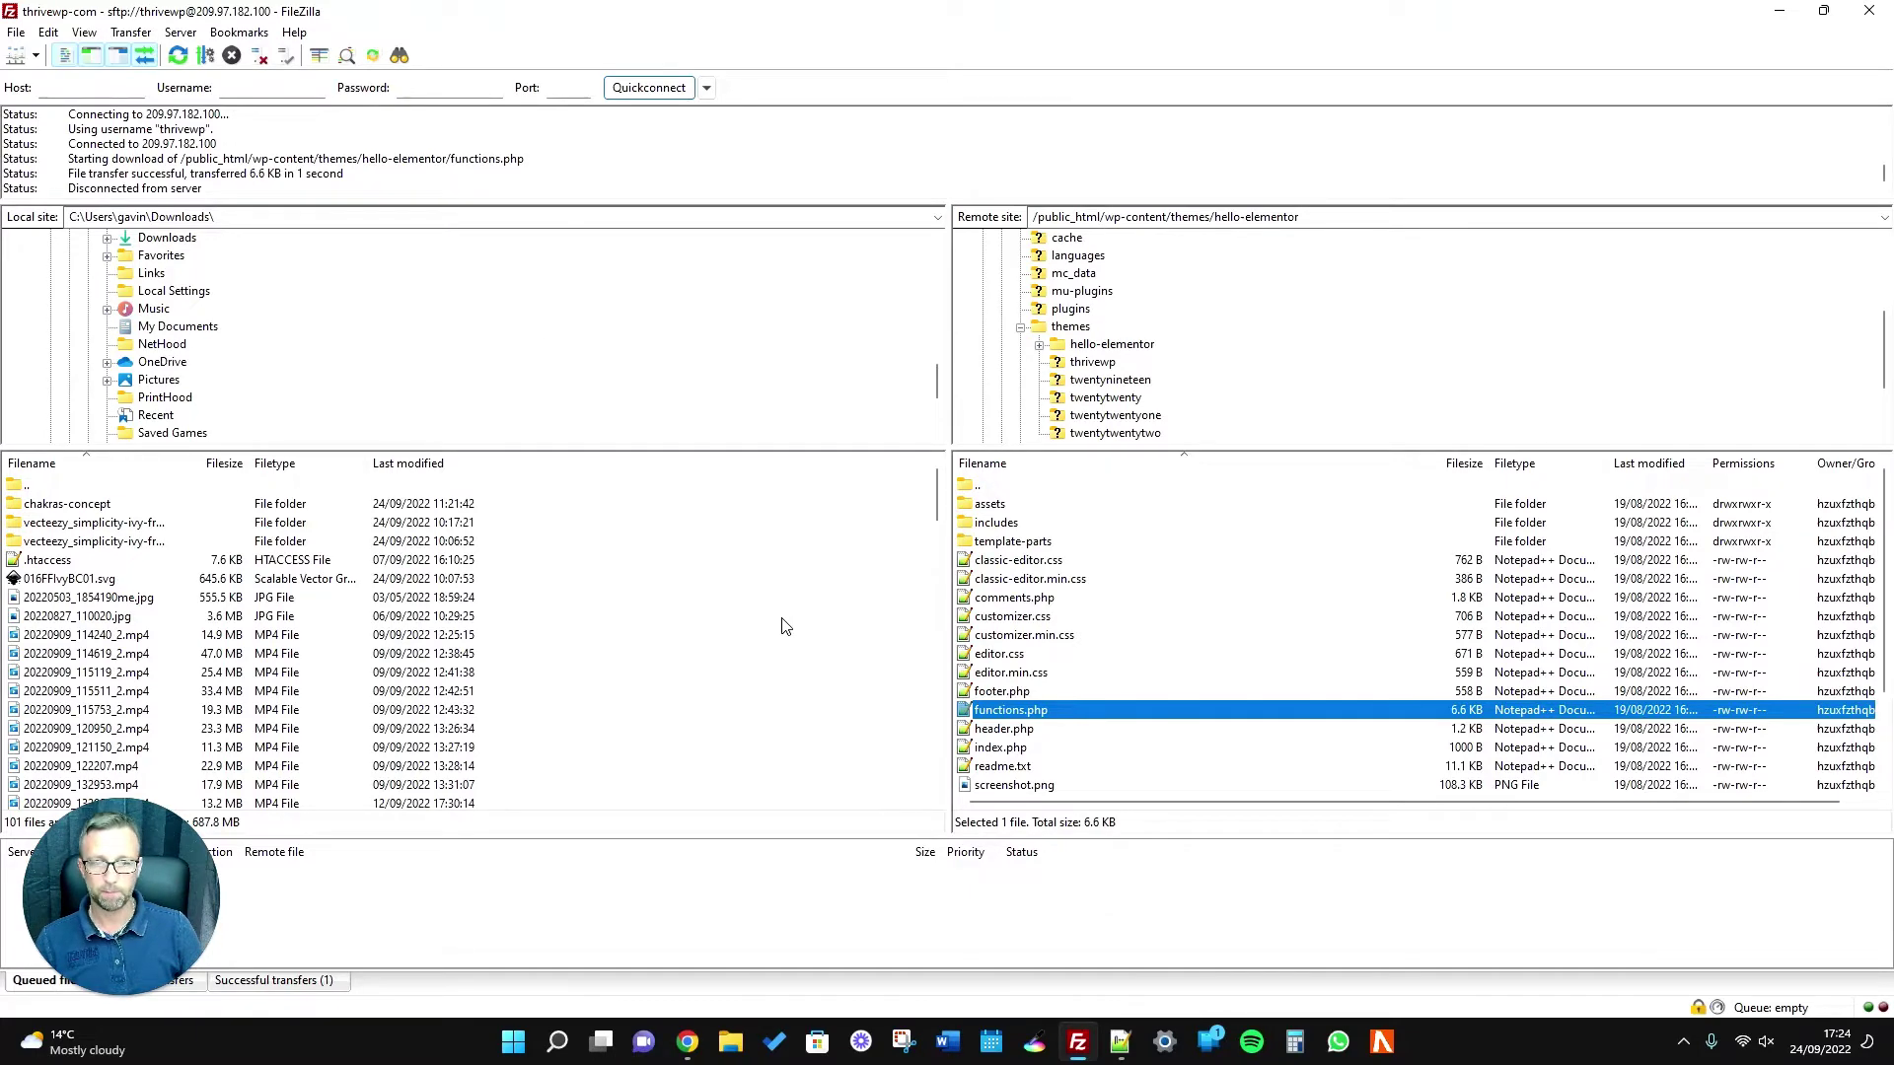
double_click(965, 486)
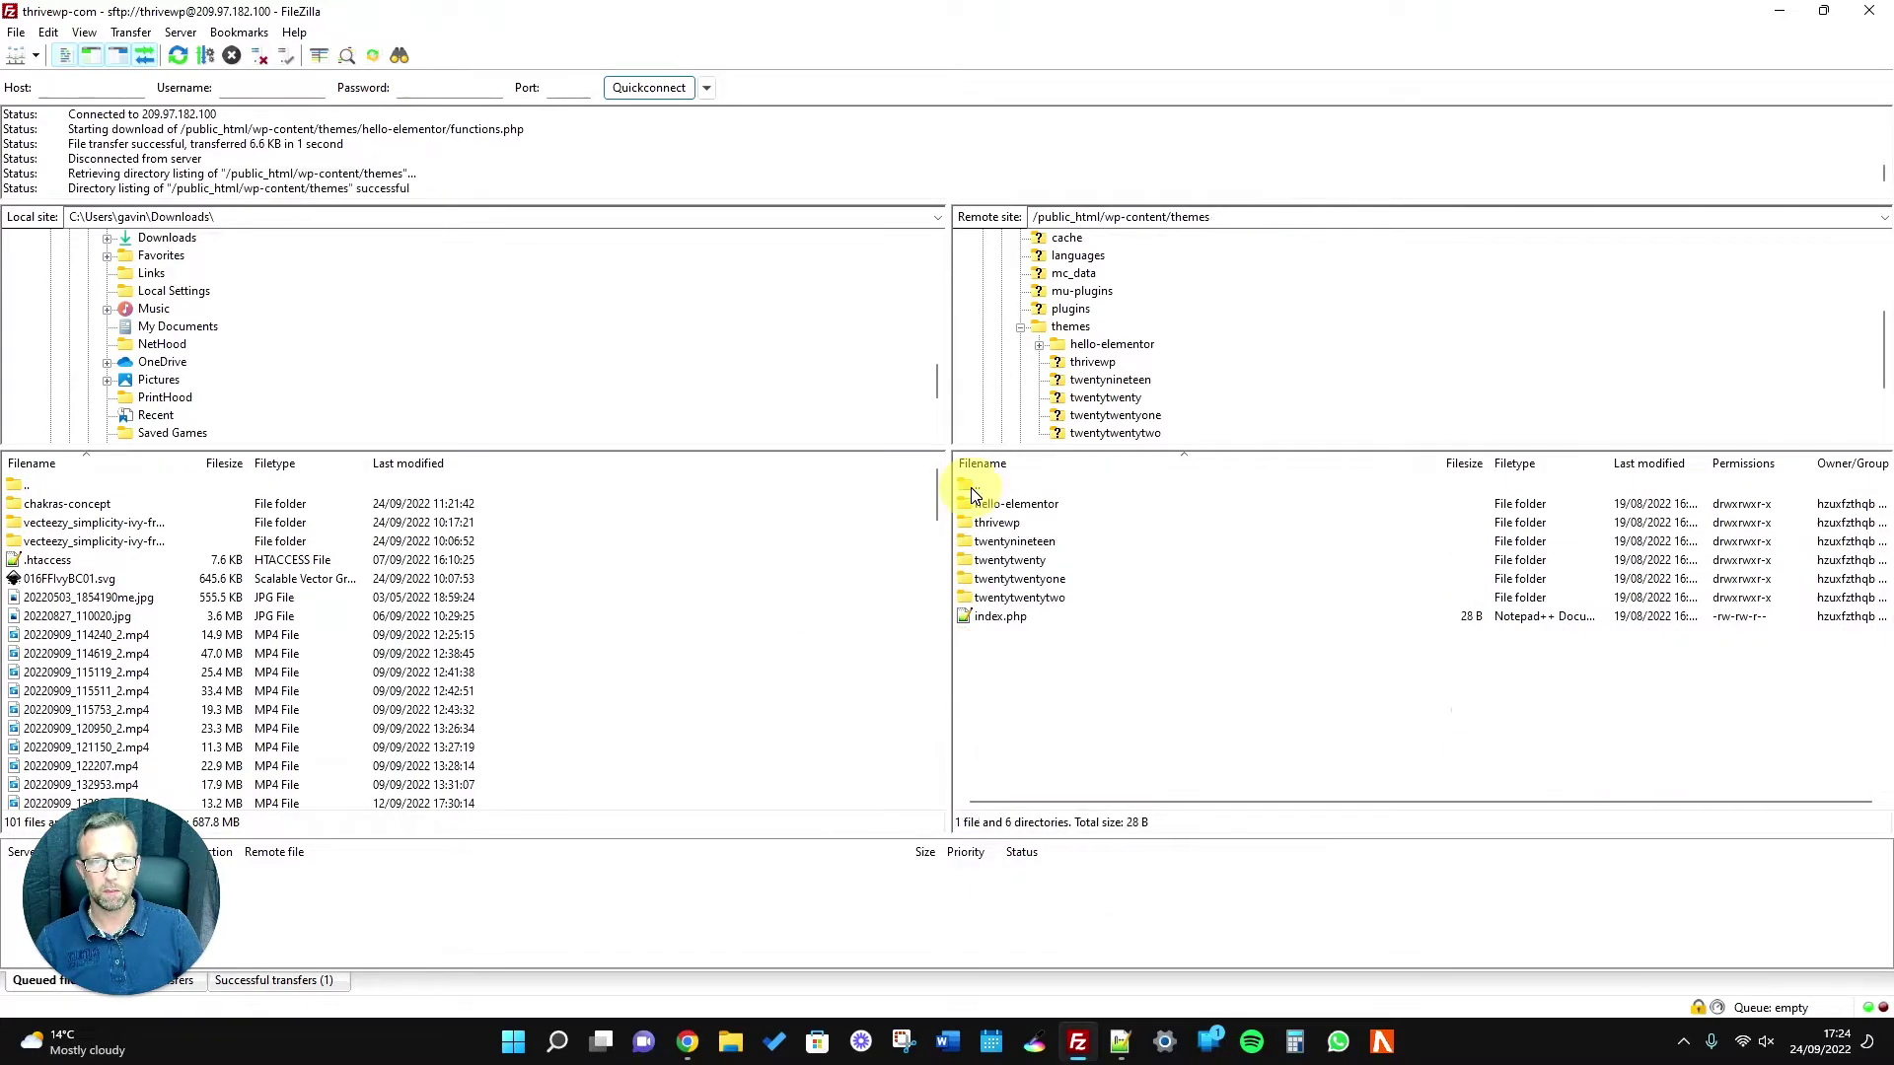
double_click(975, 486)
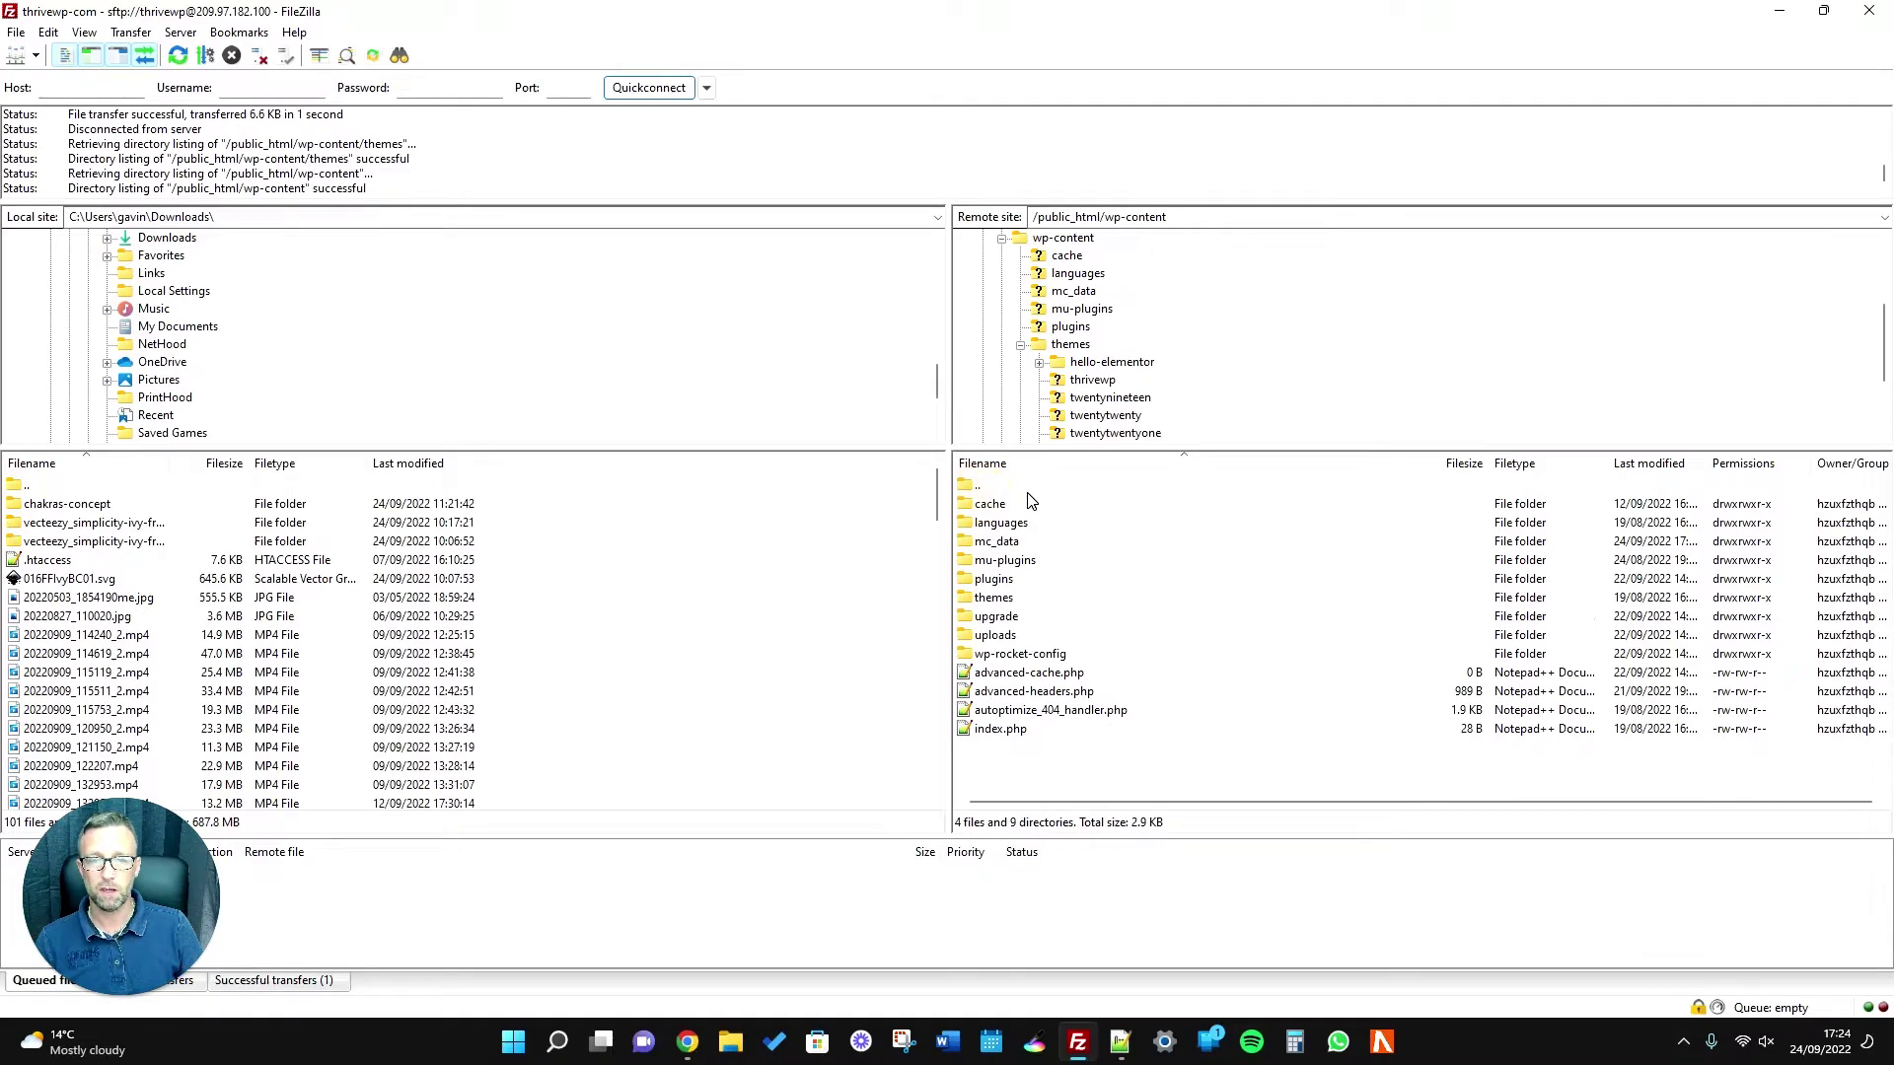
double_click(1013, 486)
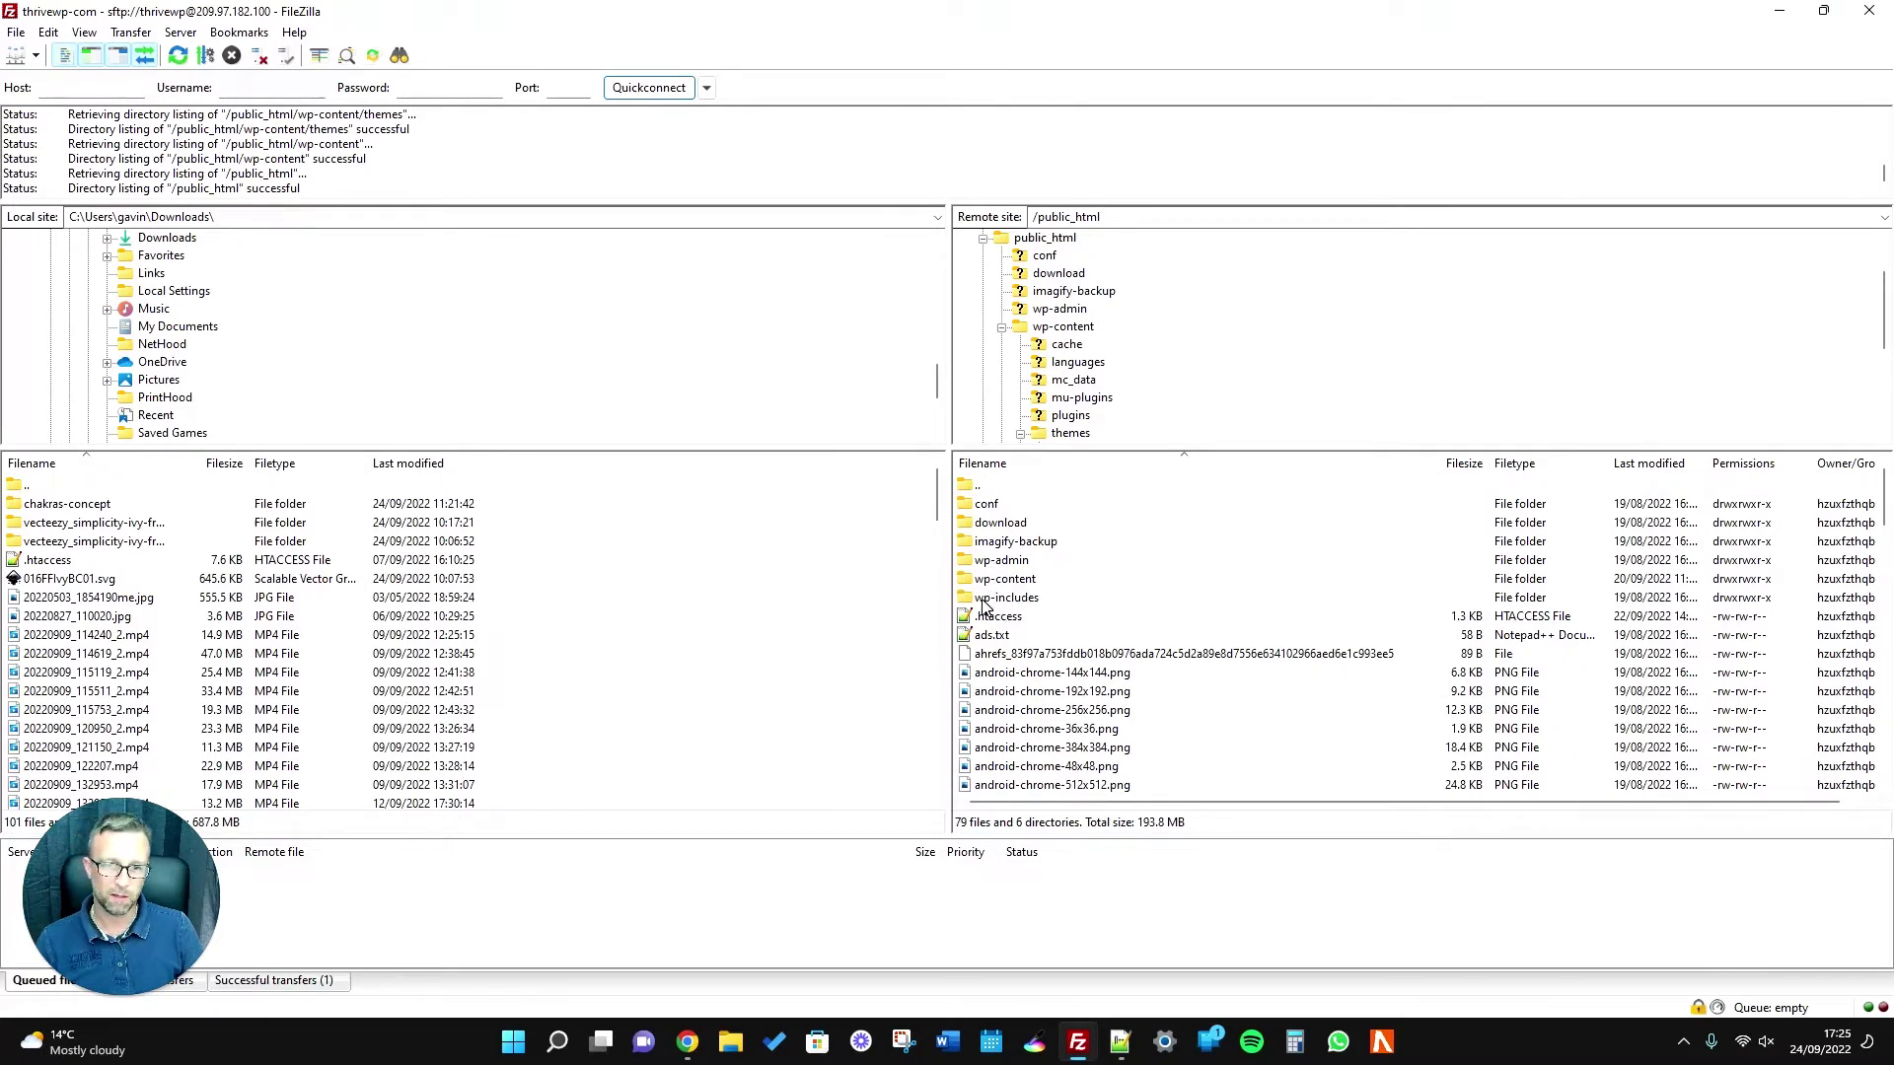
scroll(1036, 661, down, 10)
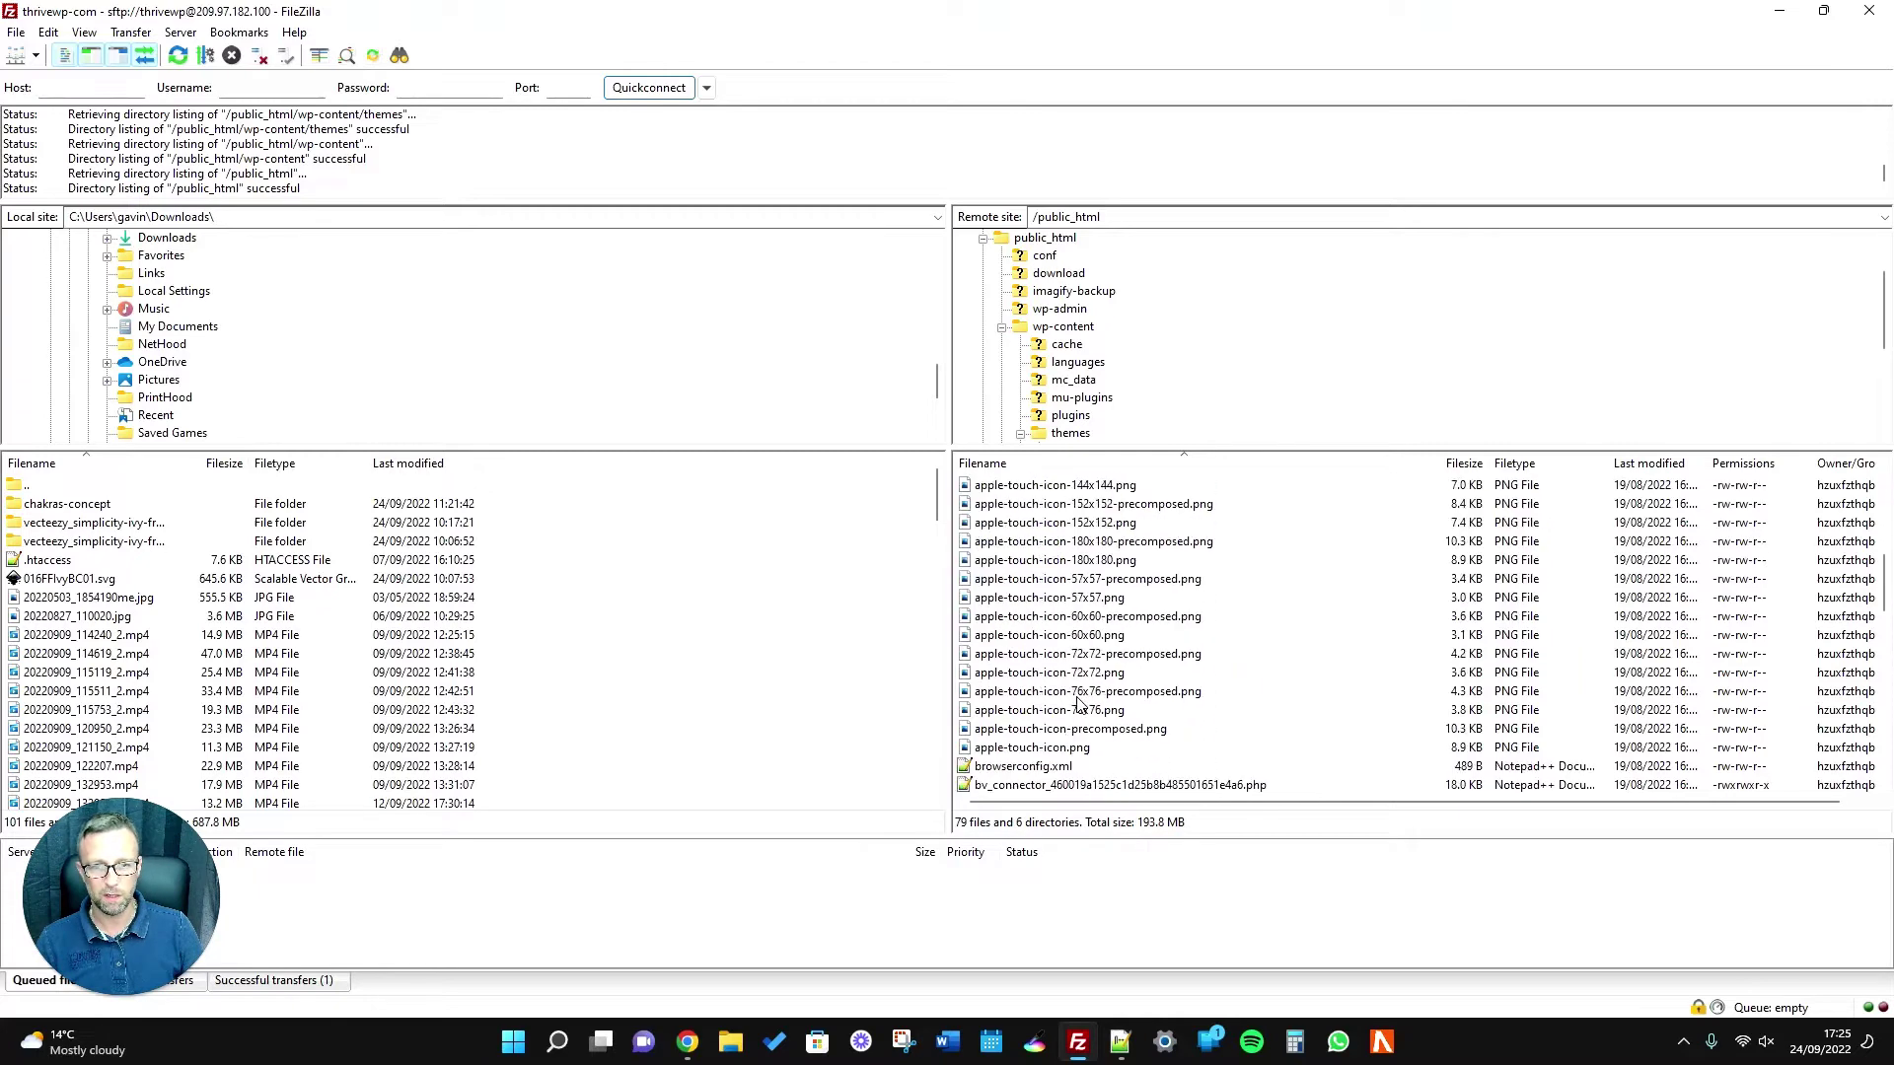
scroll(1085, 700, up, 10)
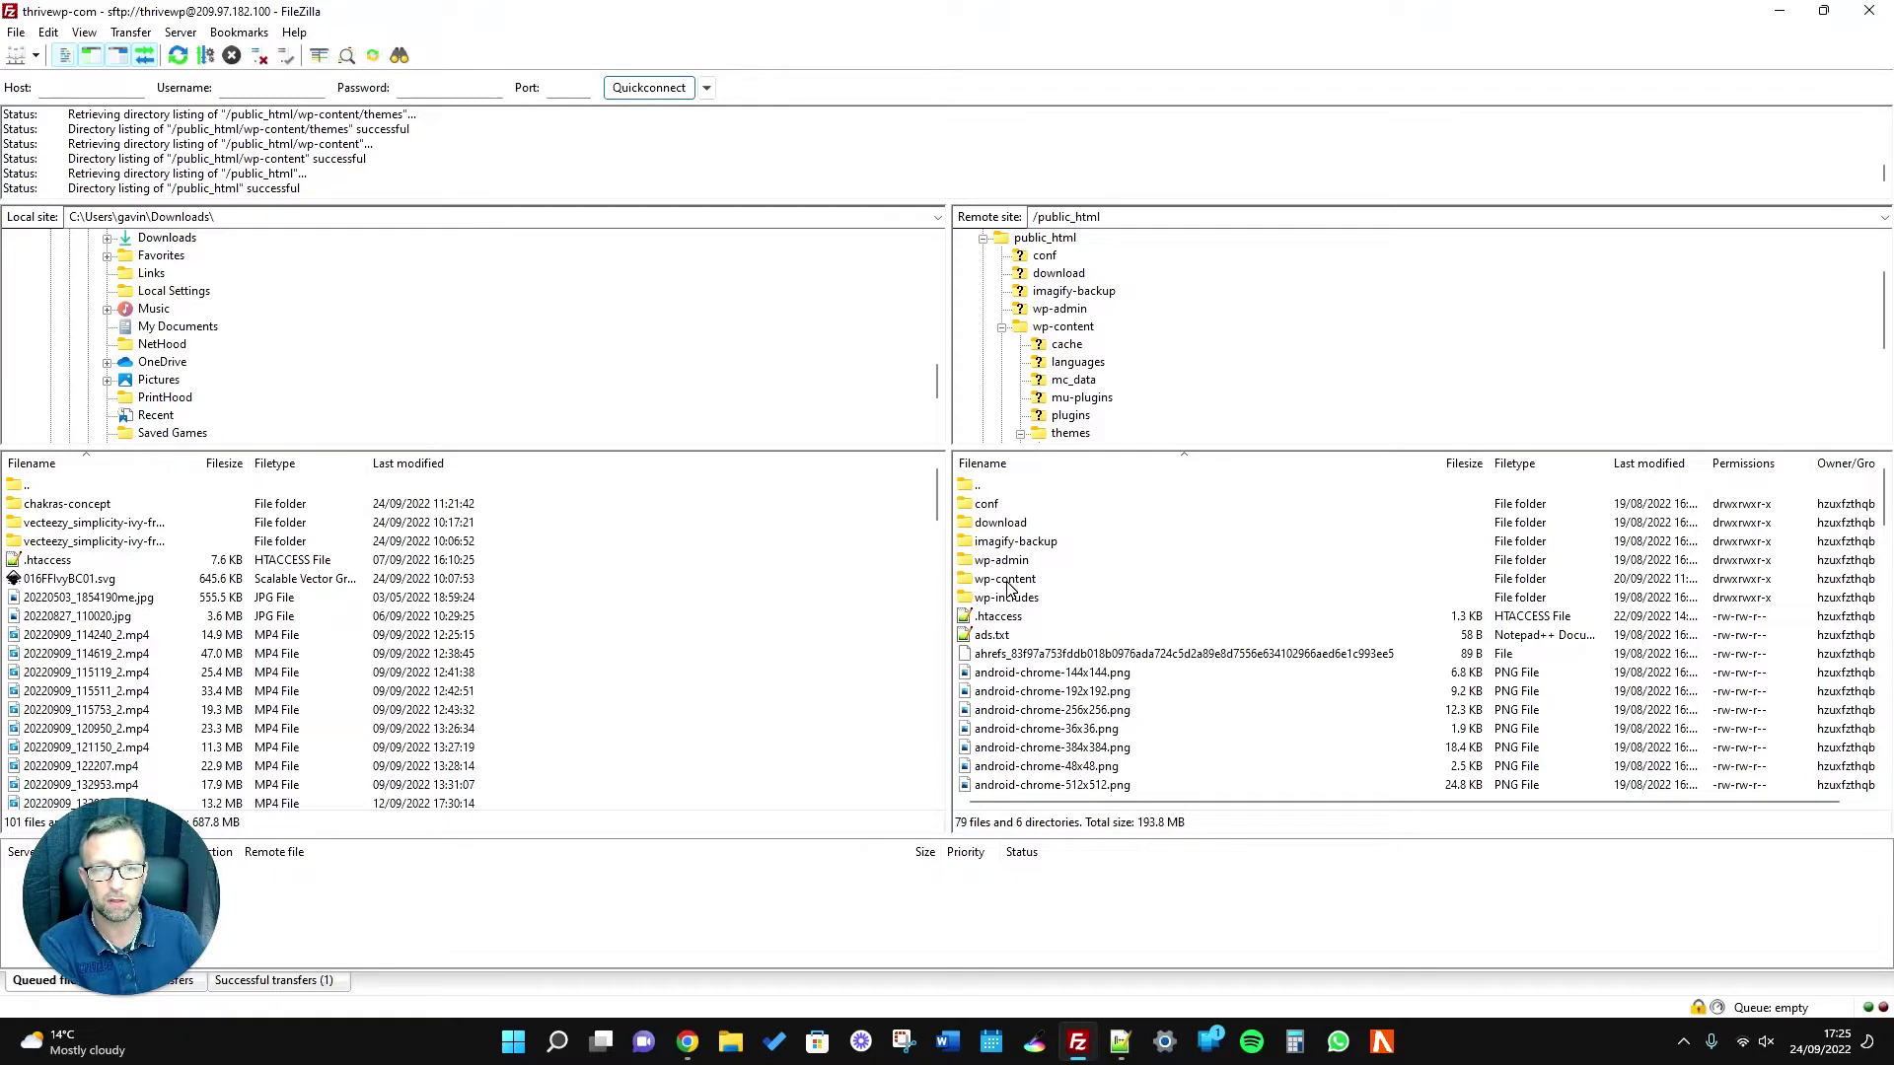
Open wp-content/themes/thrivewp/functions.php from the server in Notepad++ with View/Edit.
double_click(1002, 584)
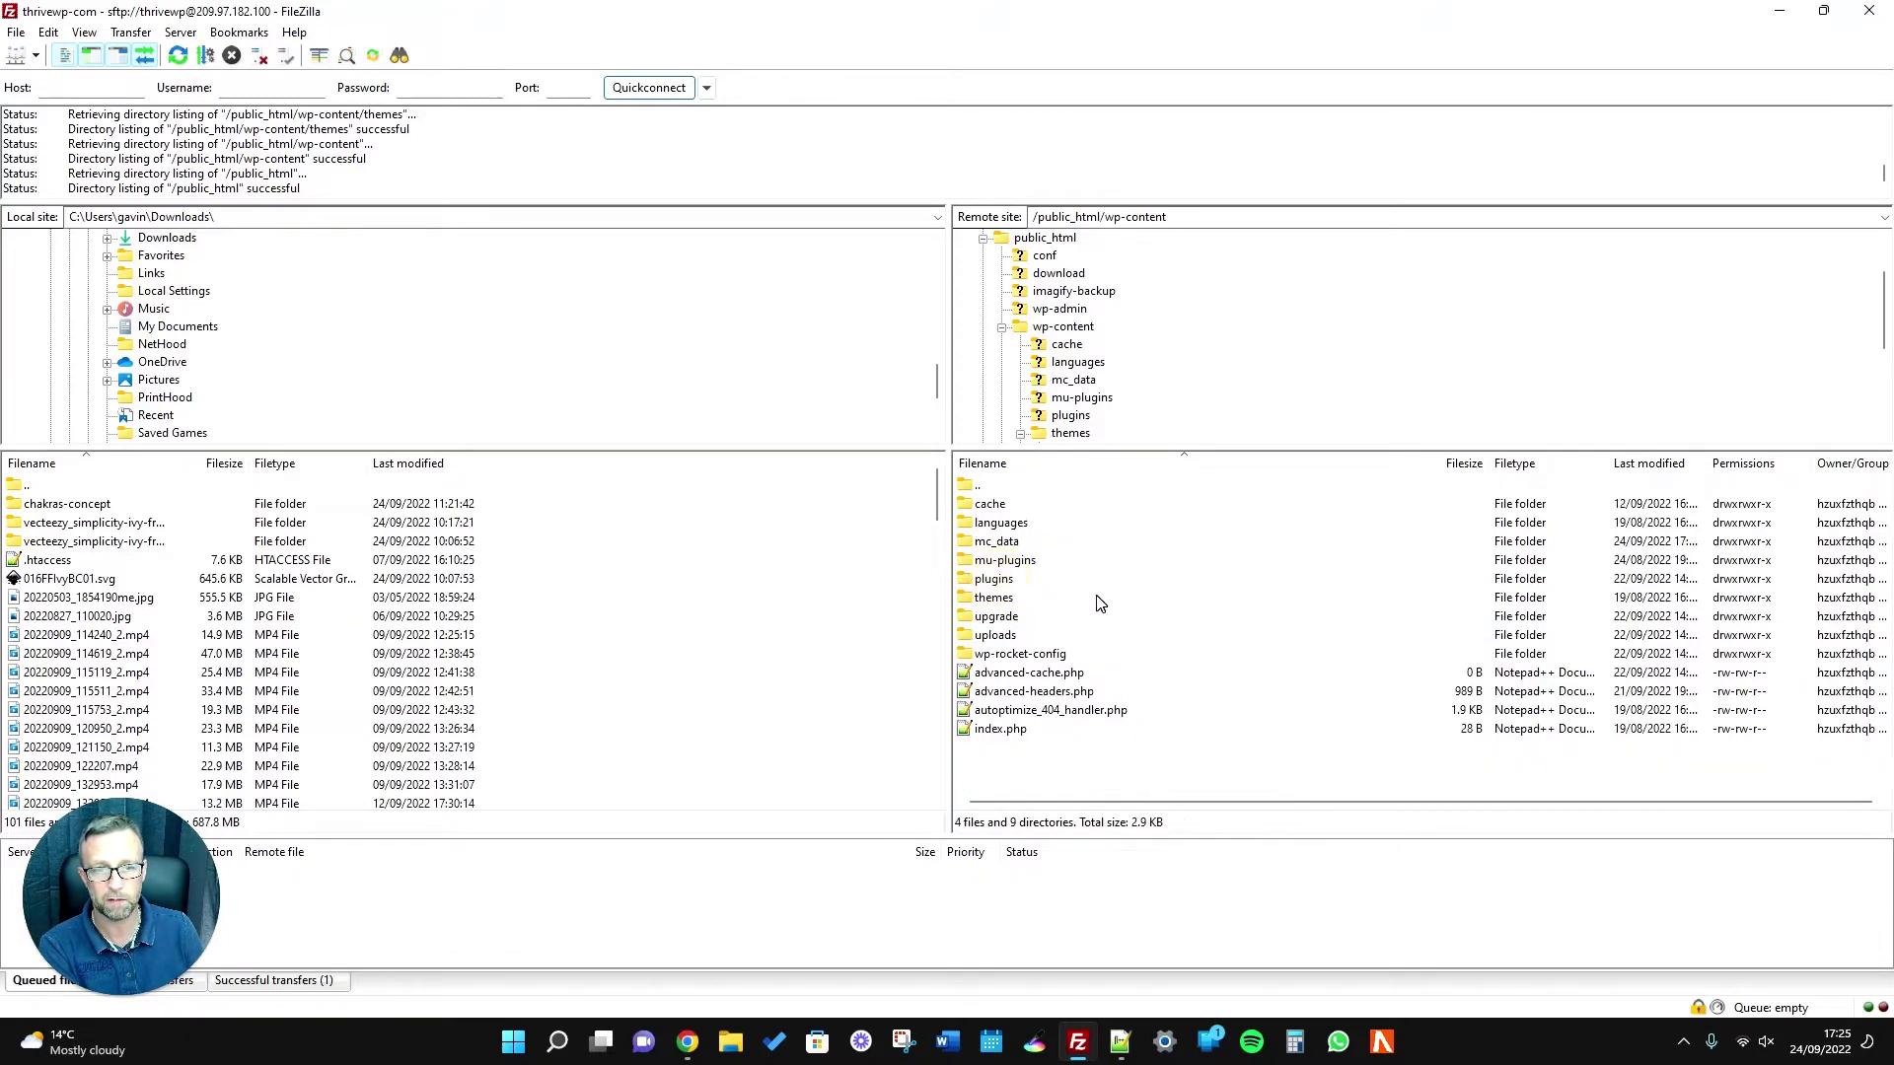
double_click(1004, 599)
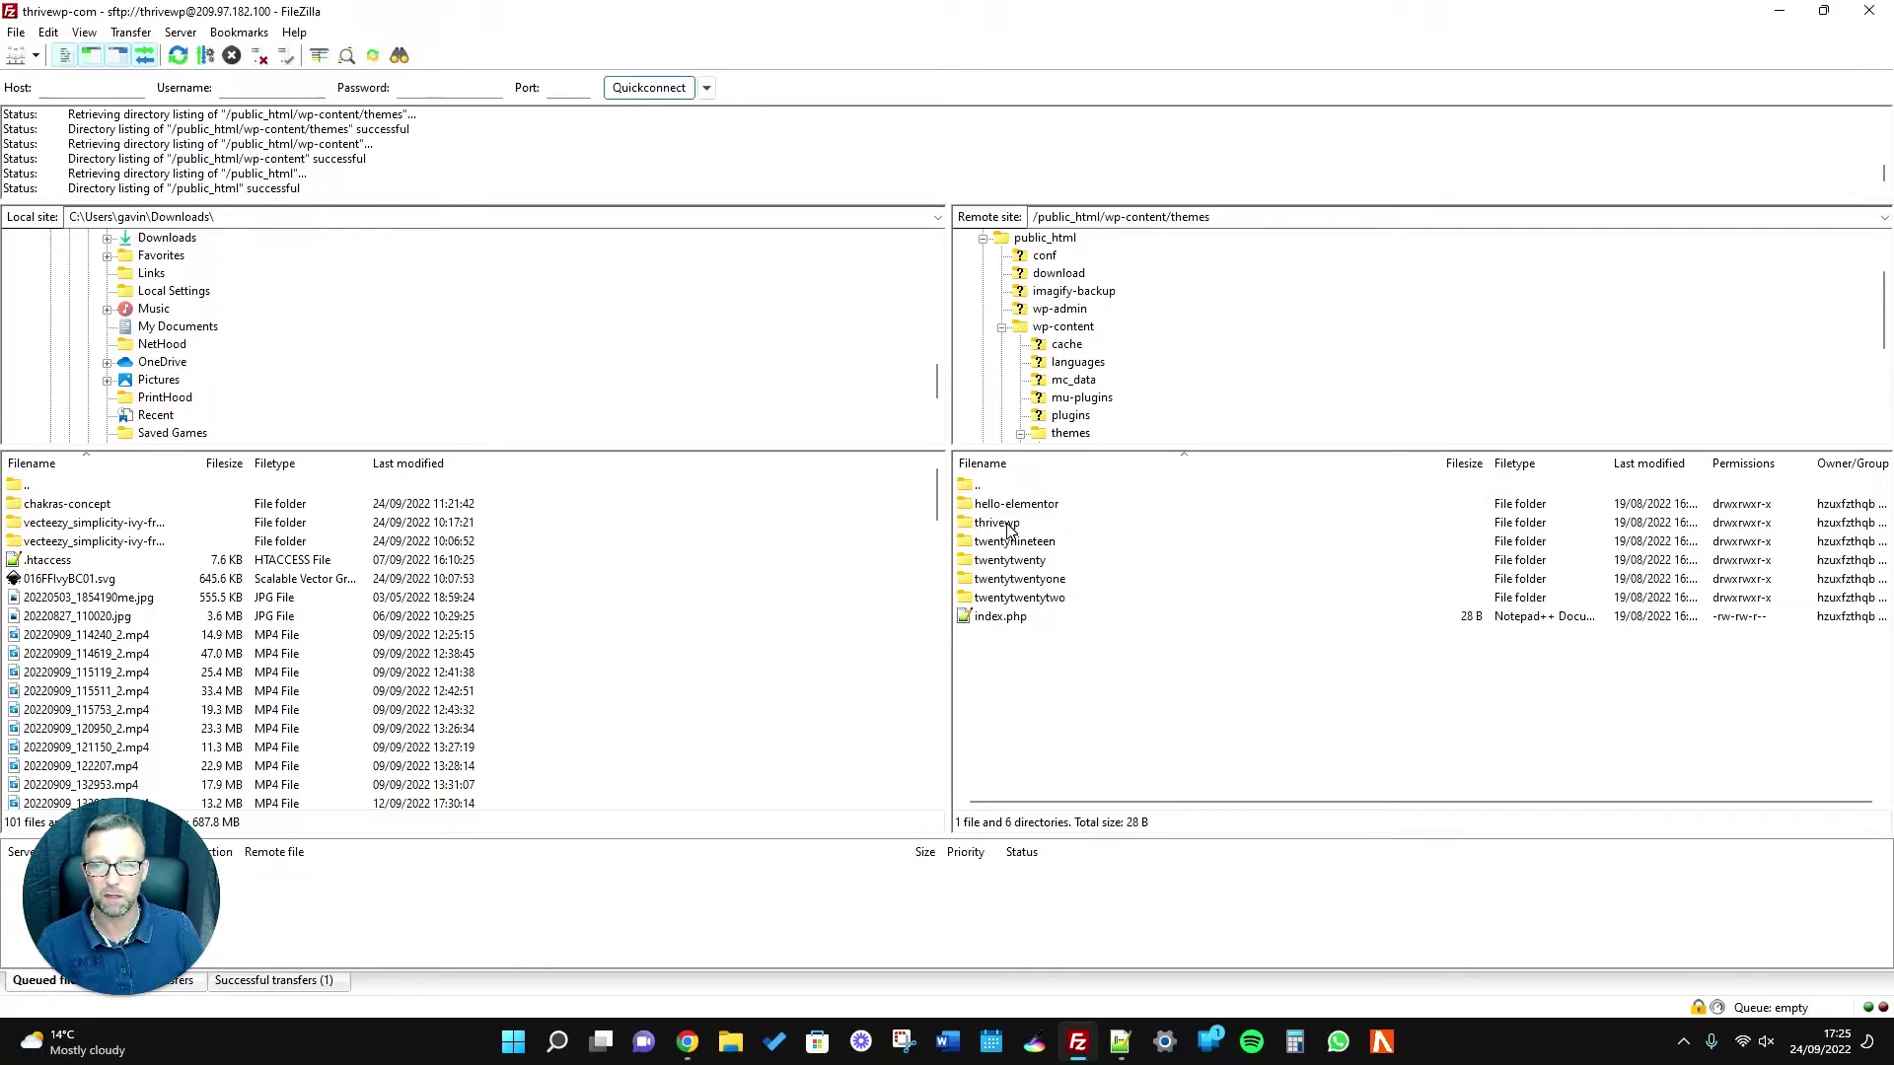
double_click(1008, 527)
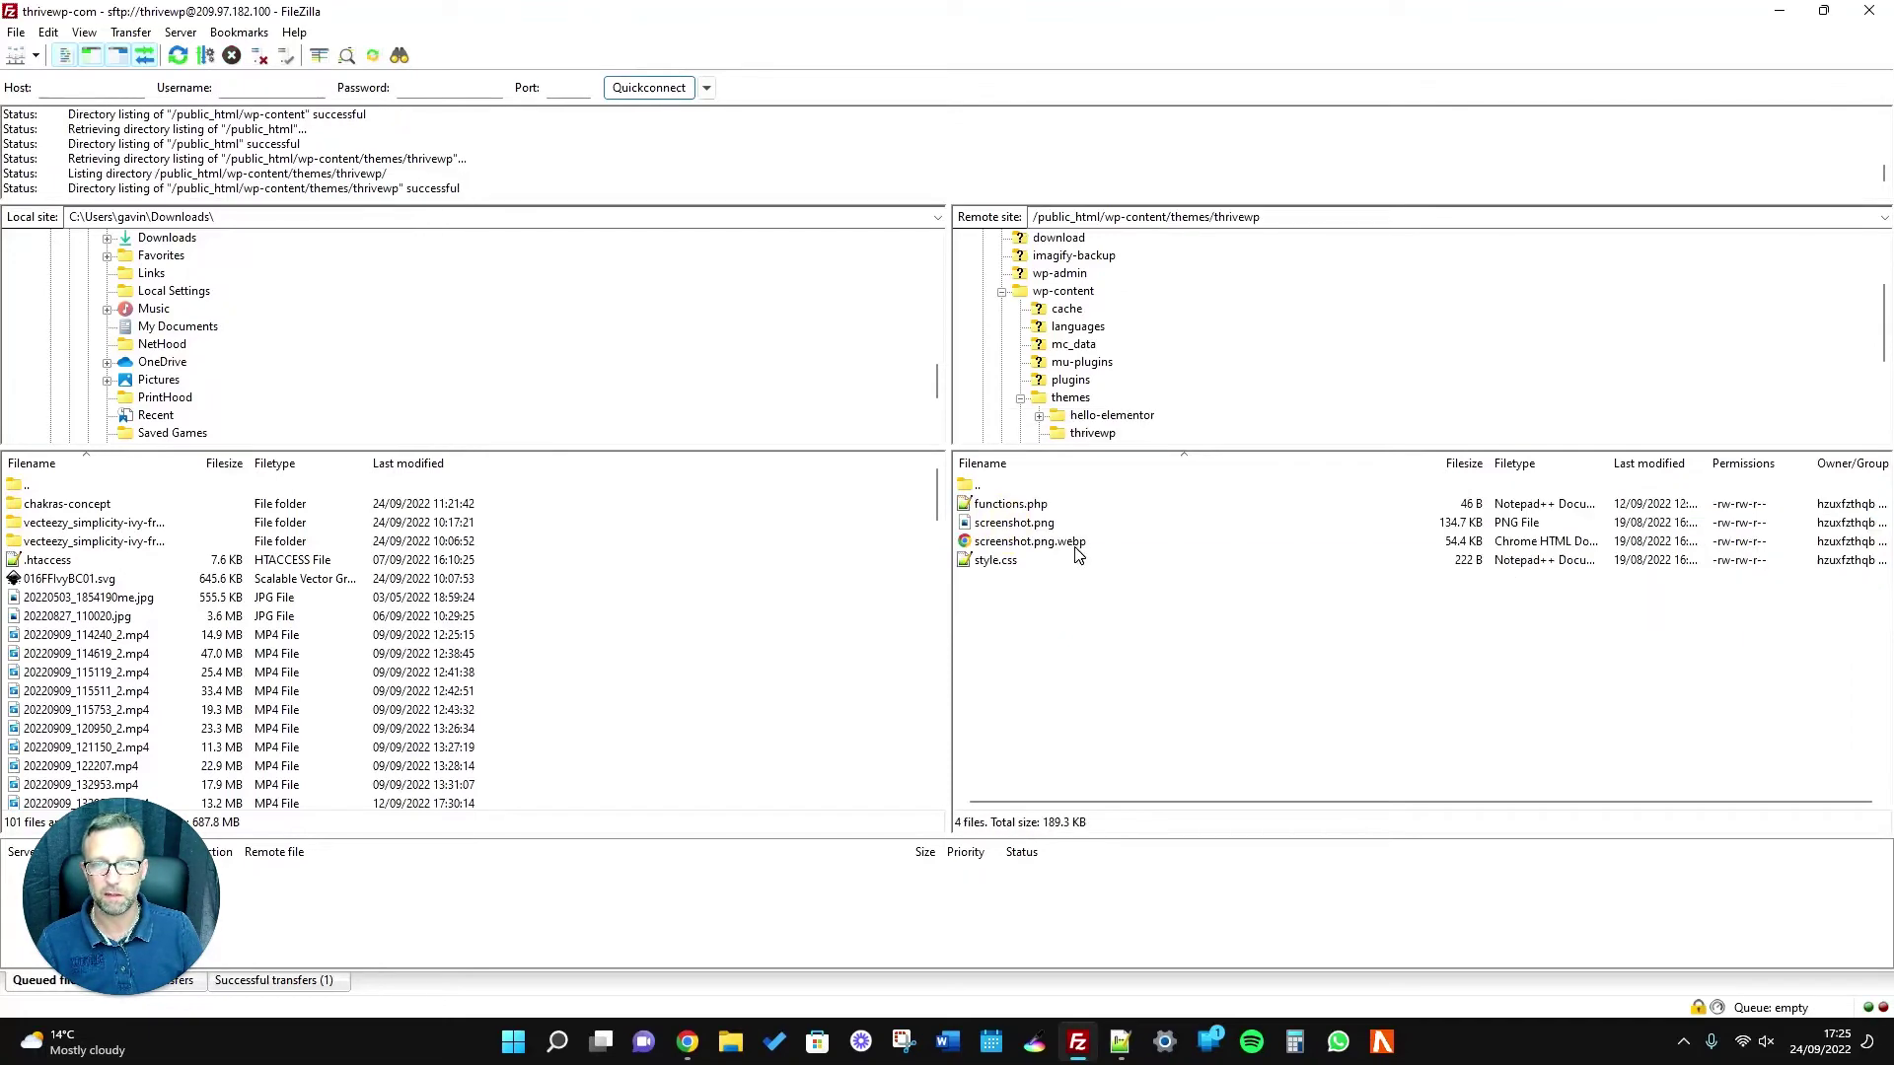
right_click(1027, 510)
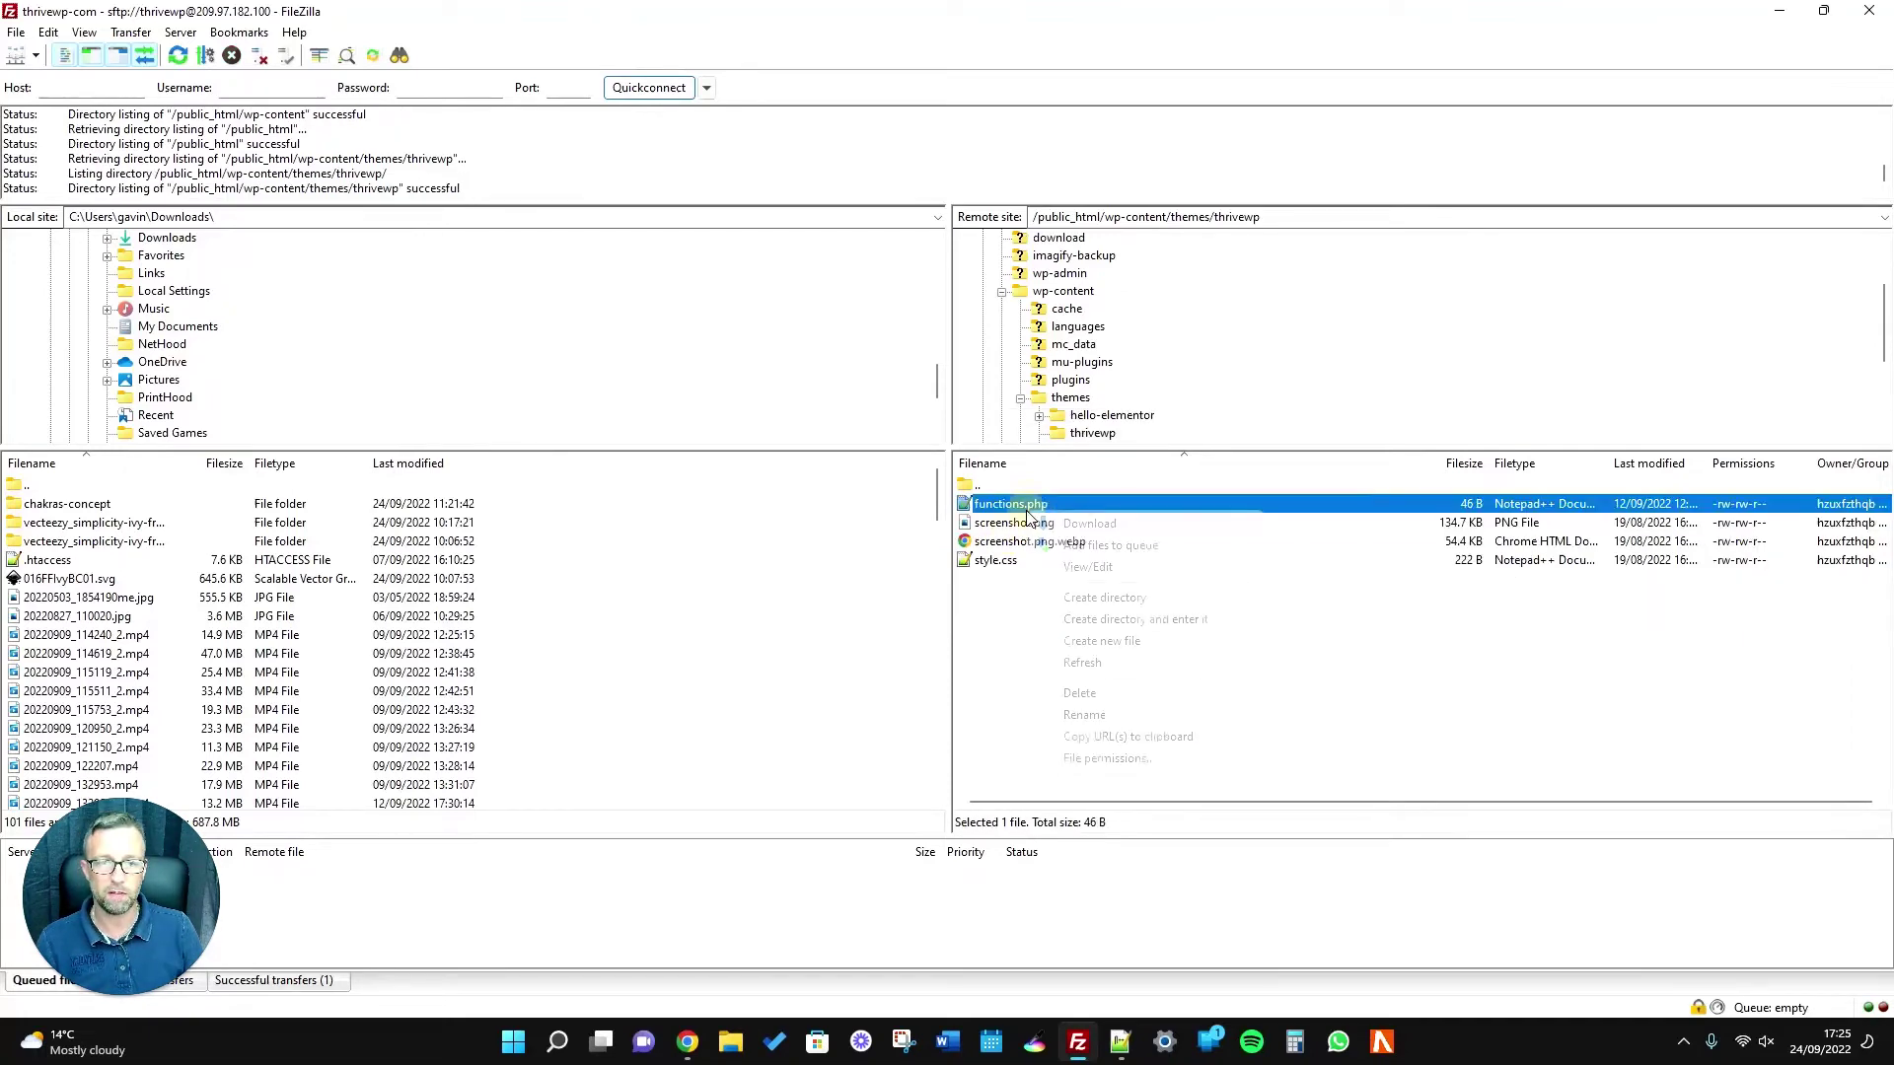
click(1114, 569)
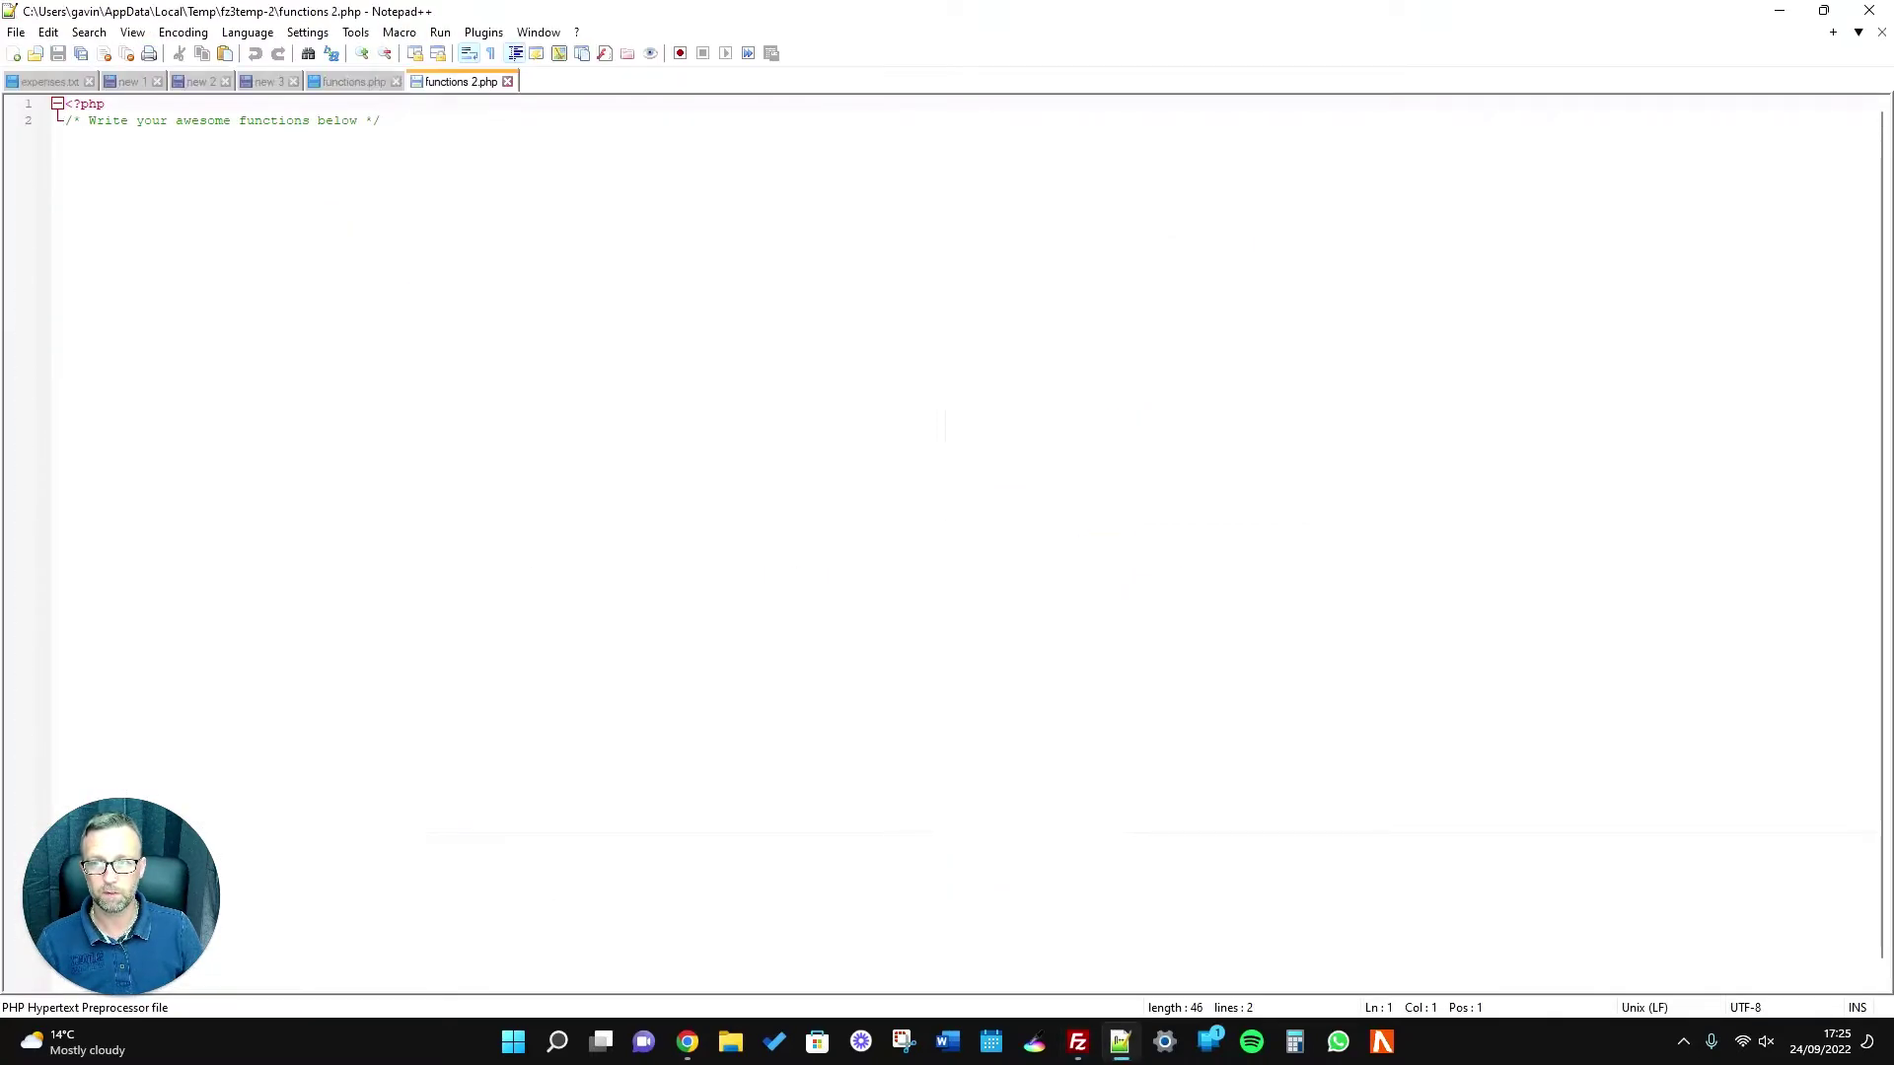
Add a new line 3 below the comment and delete the accidentally pasted link.
click(523, 238)
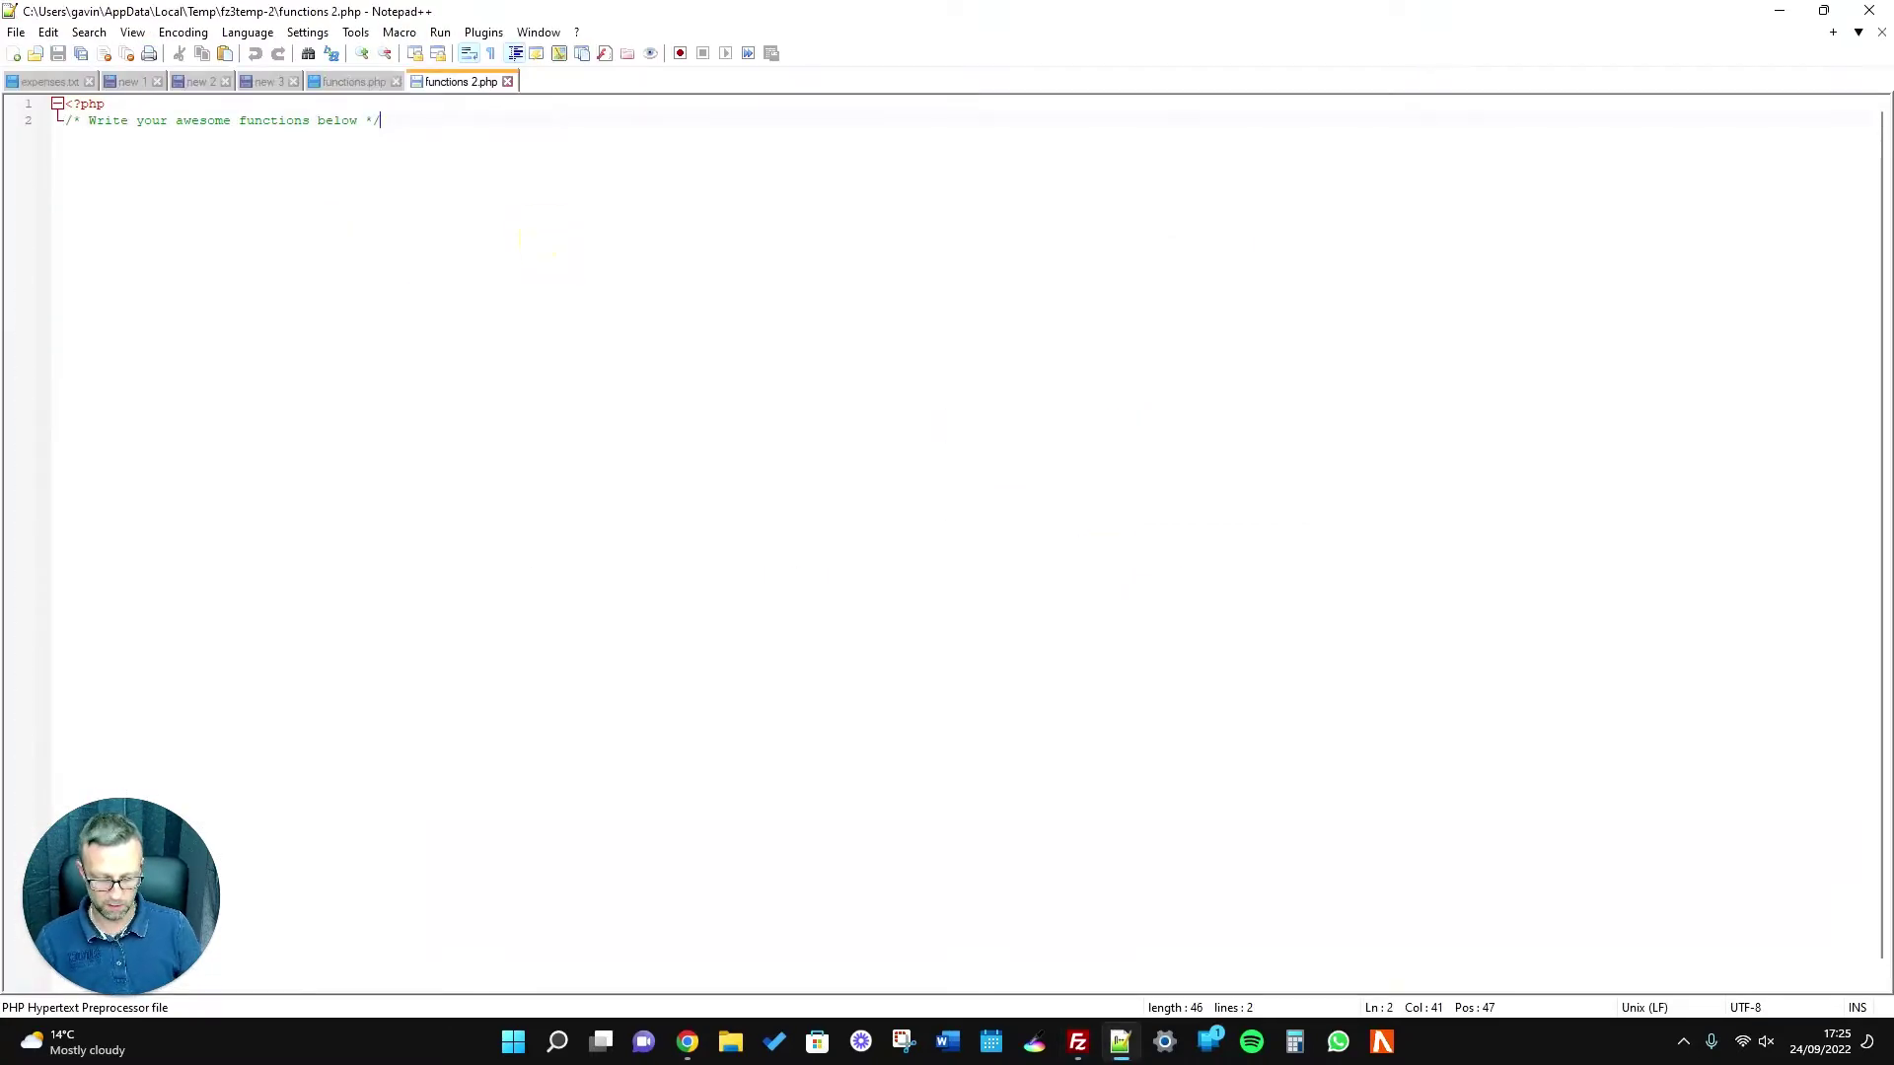
key(Return)
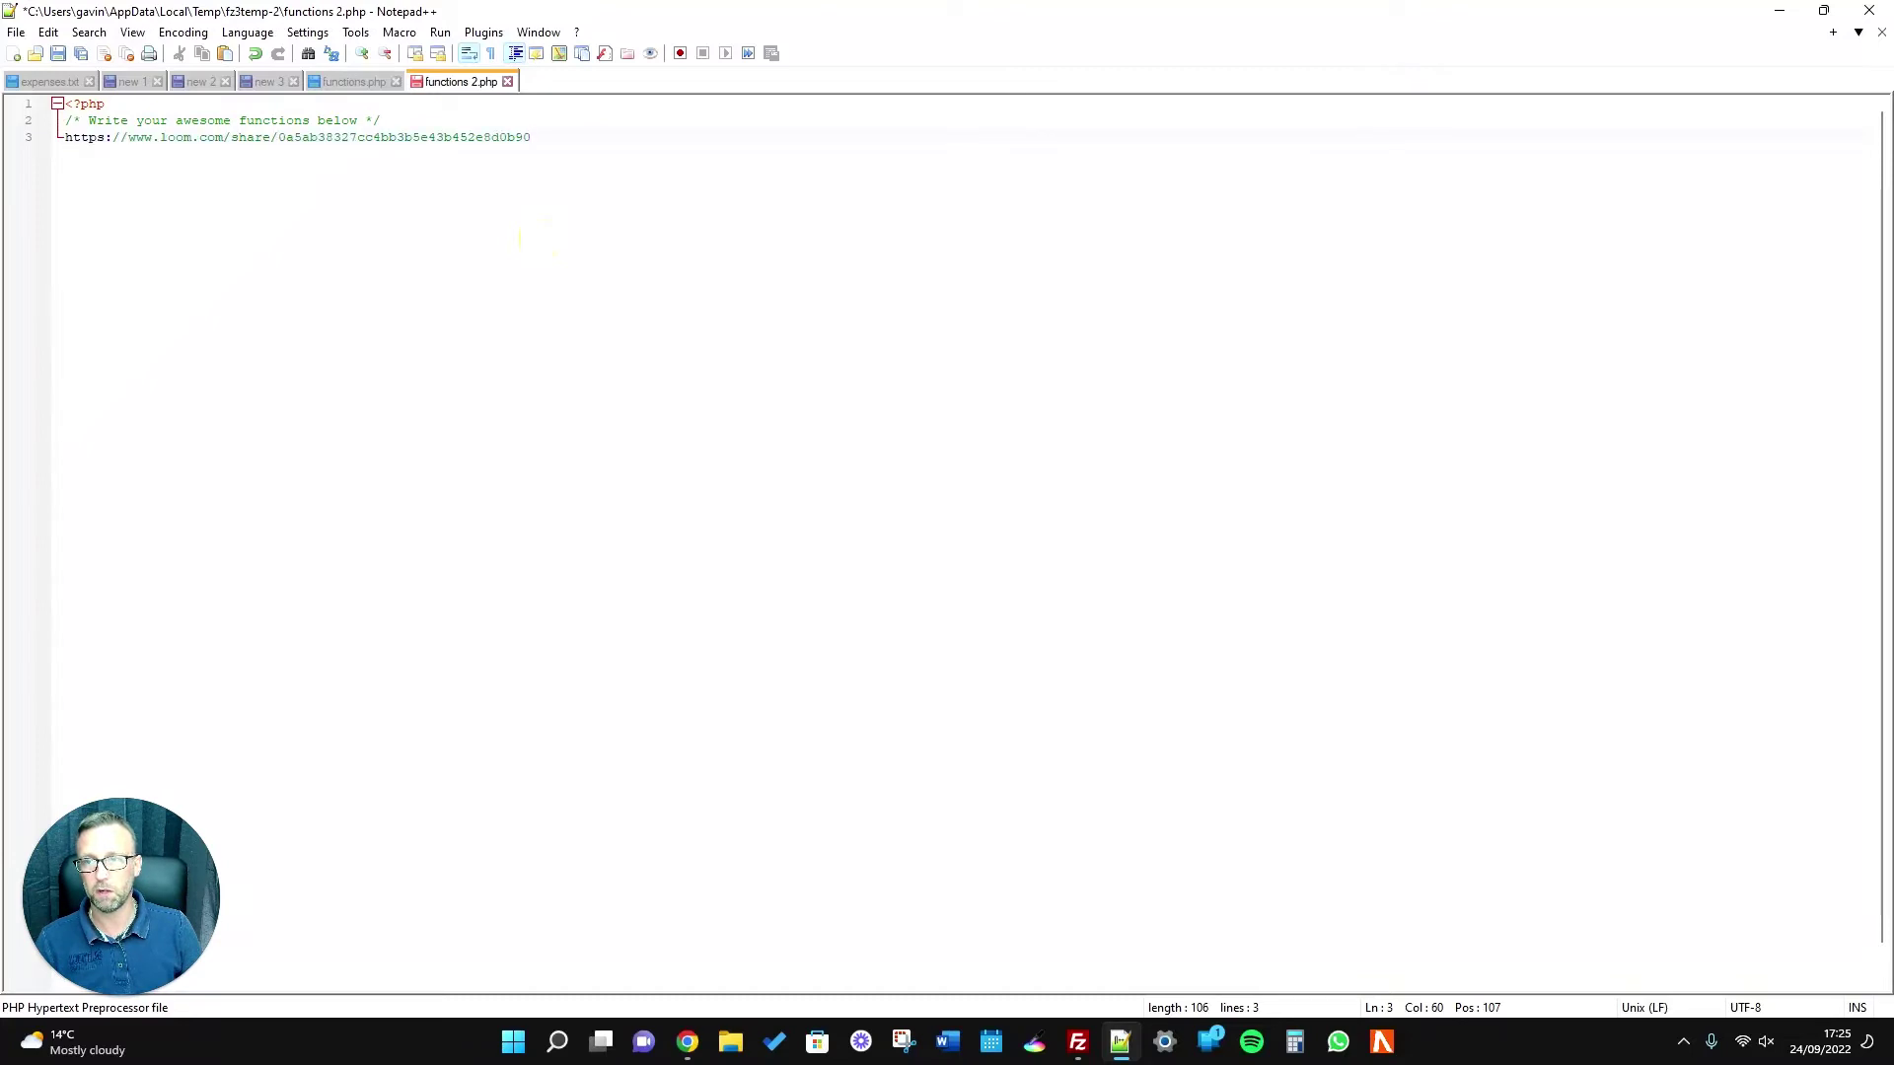
drag(550, 135, 67, 120)
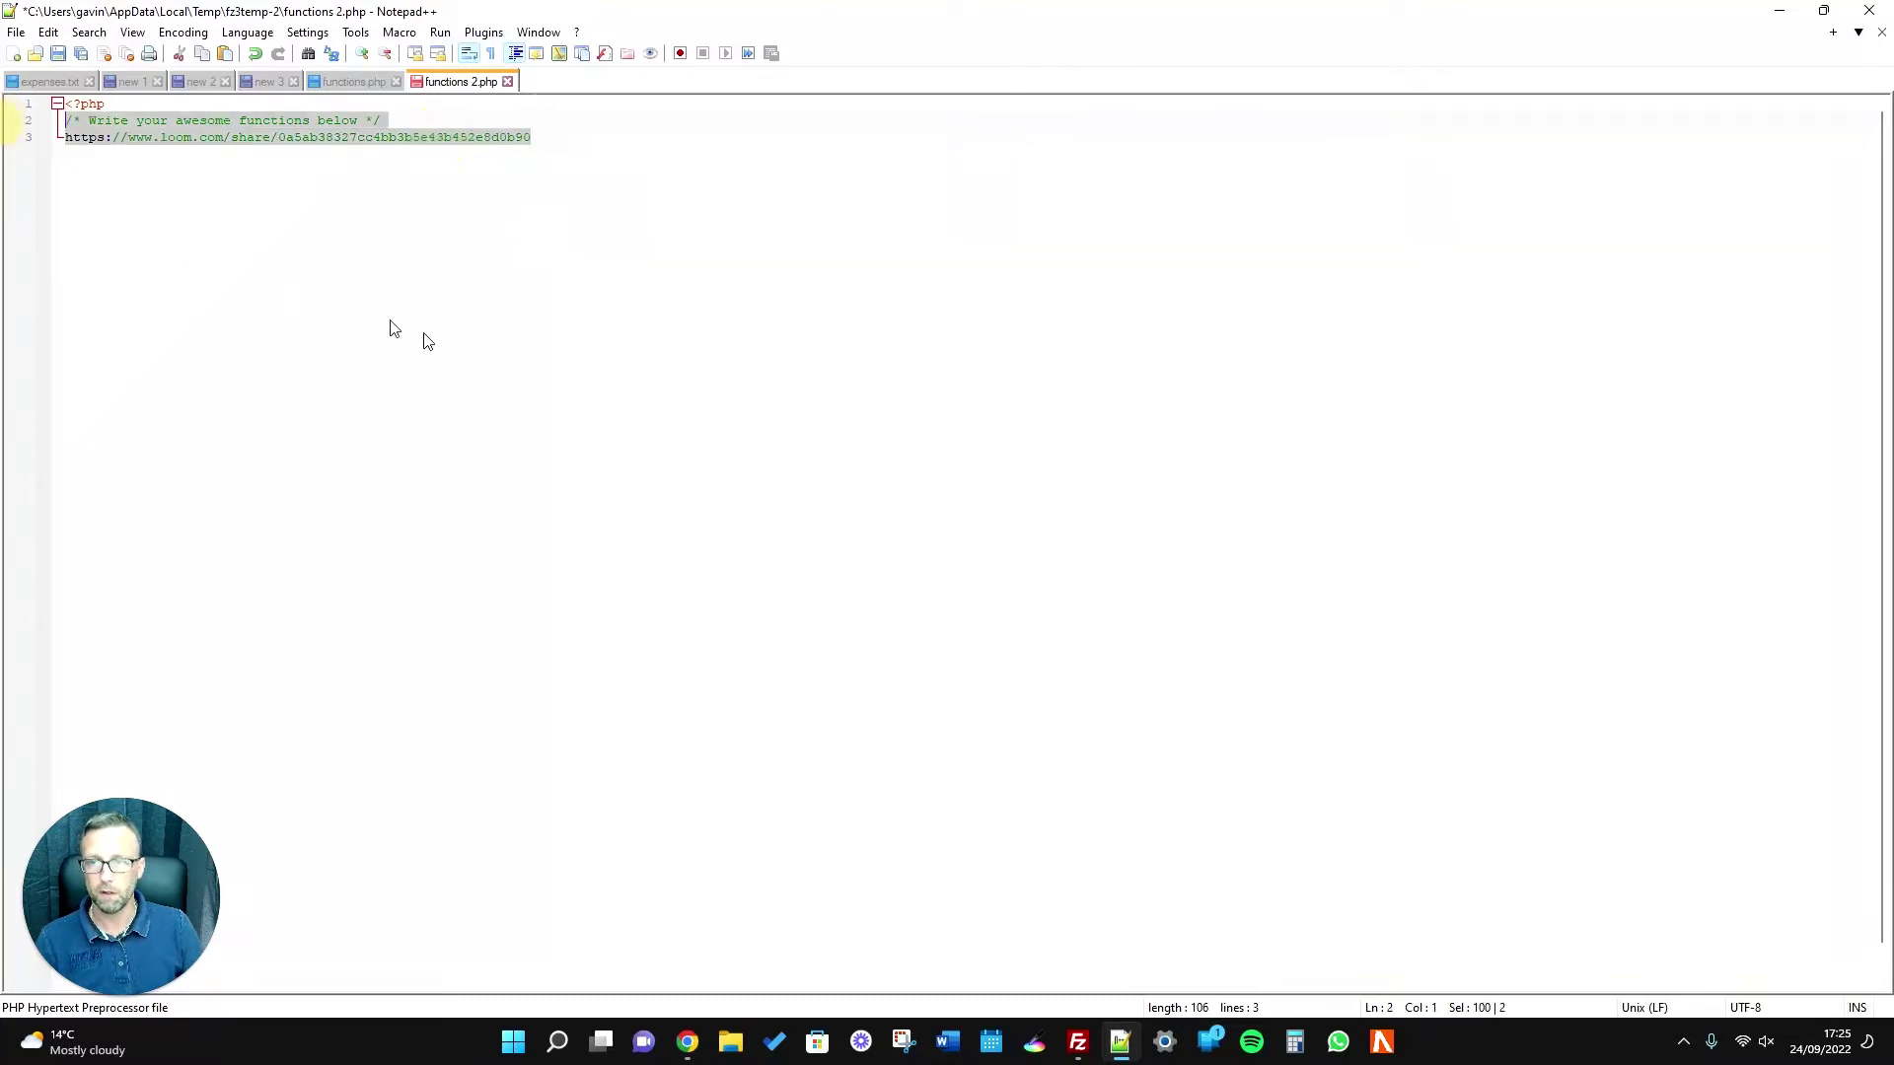
click(474, 329)
click(23, 136)
key(BackSpace)
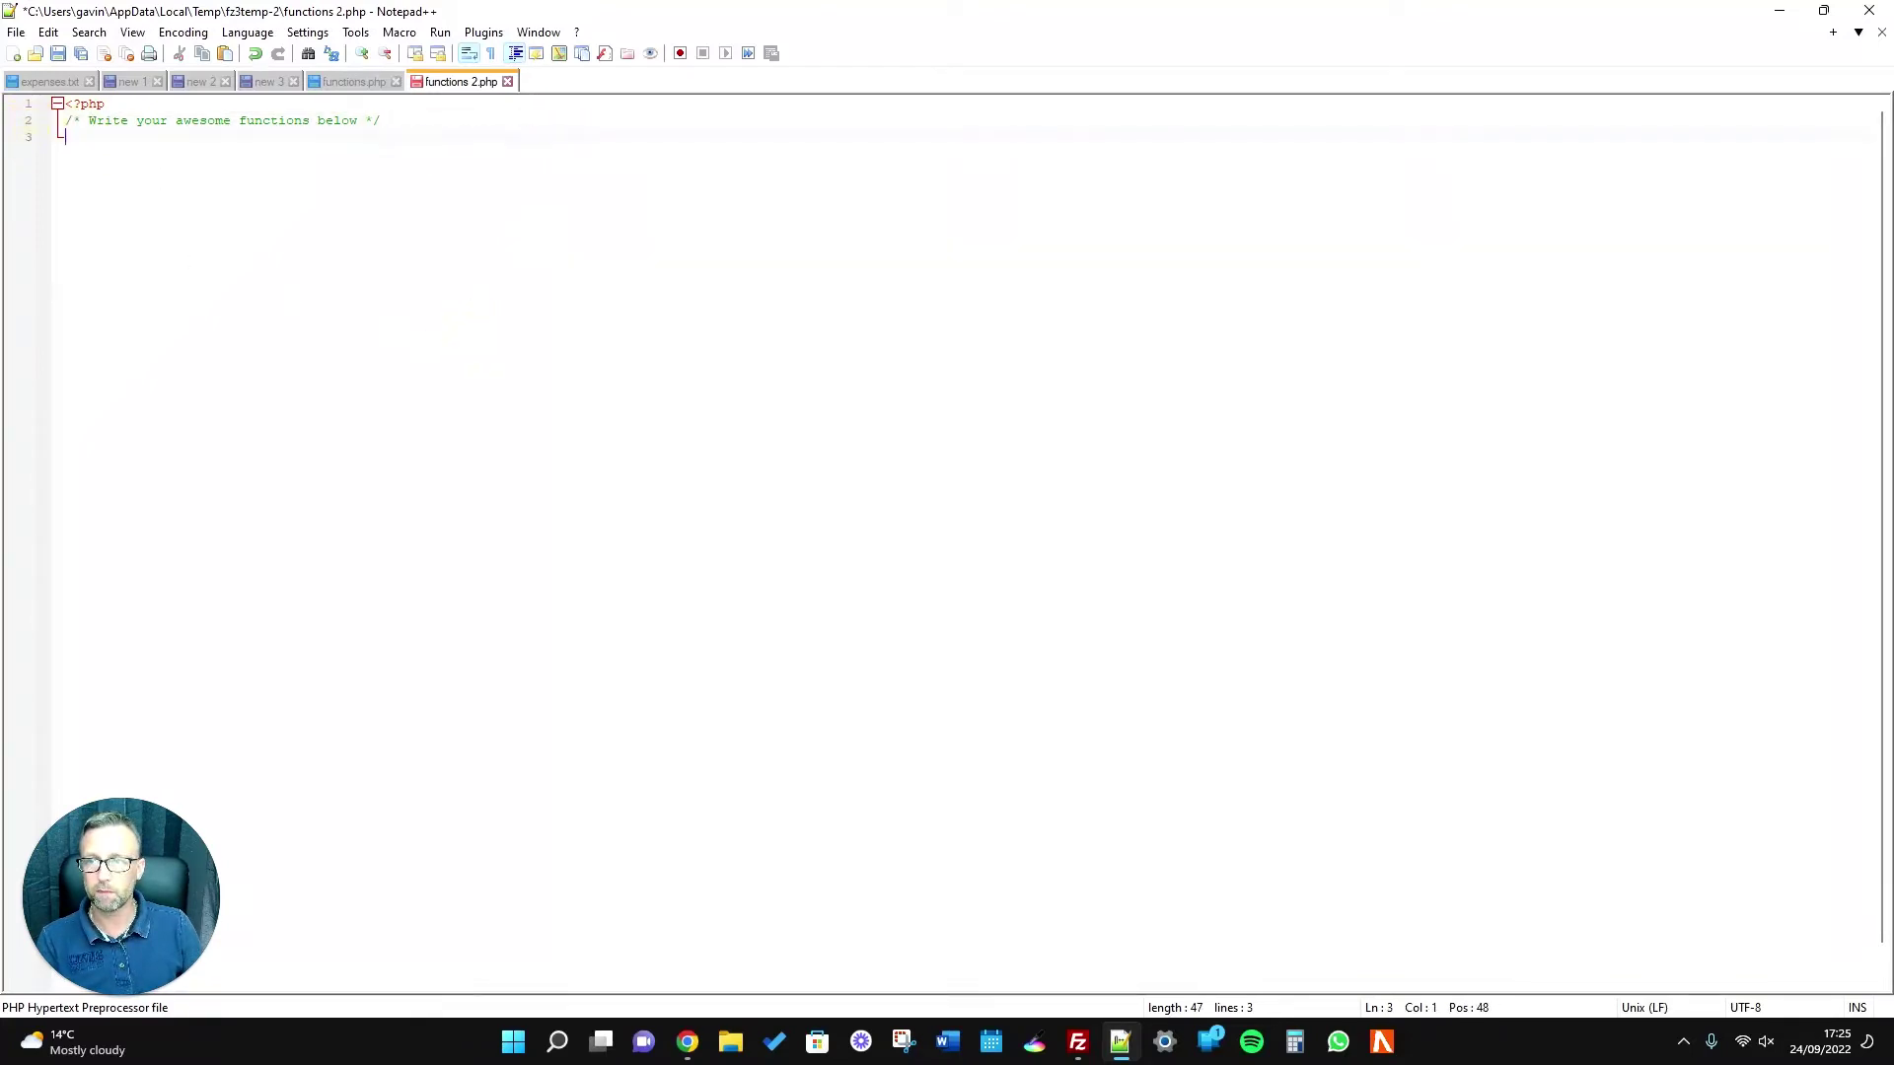
Copy the wpb_admin_account snippet from the article and return to functions 2.php to paste it.
key(alt+Tab)
right_click(491, 541)
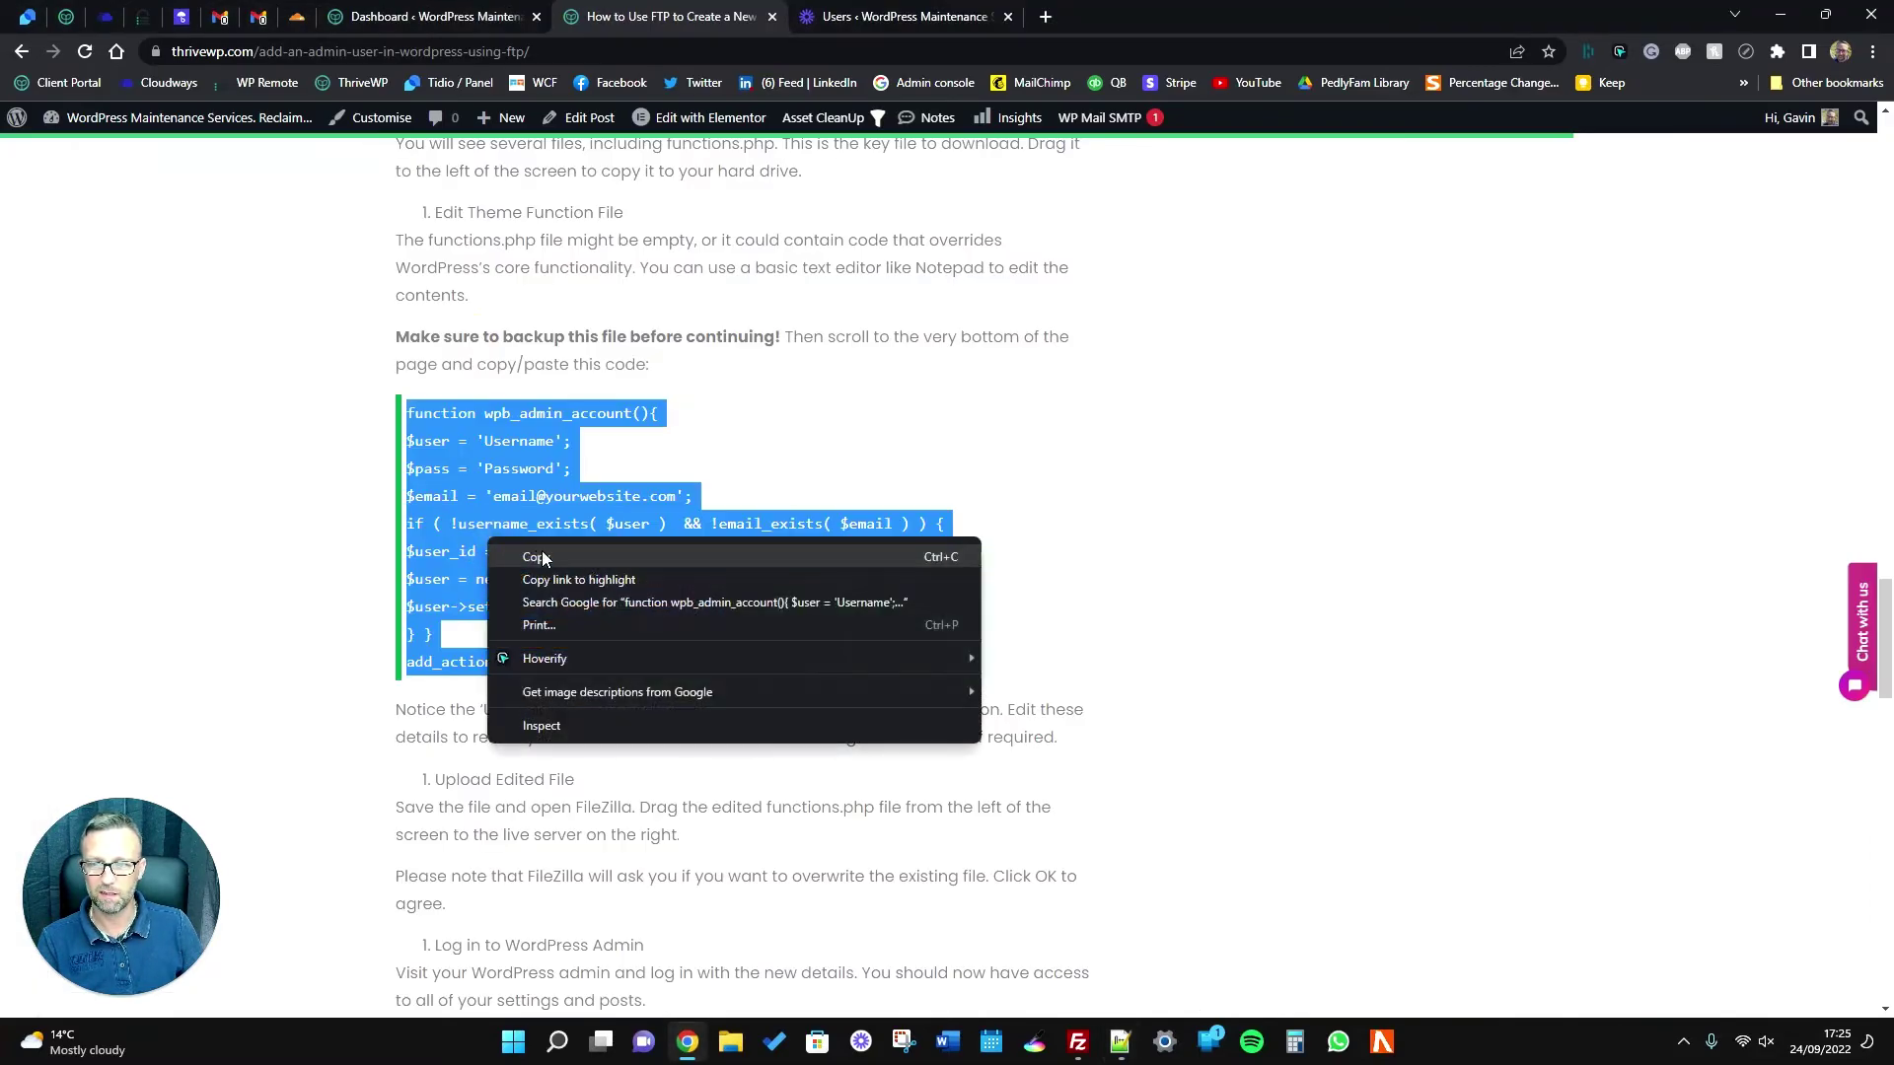
click(541, 550)
click(685, 1041)
right_click(380, 318)
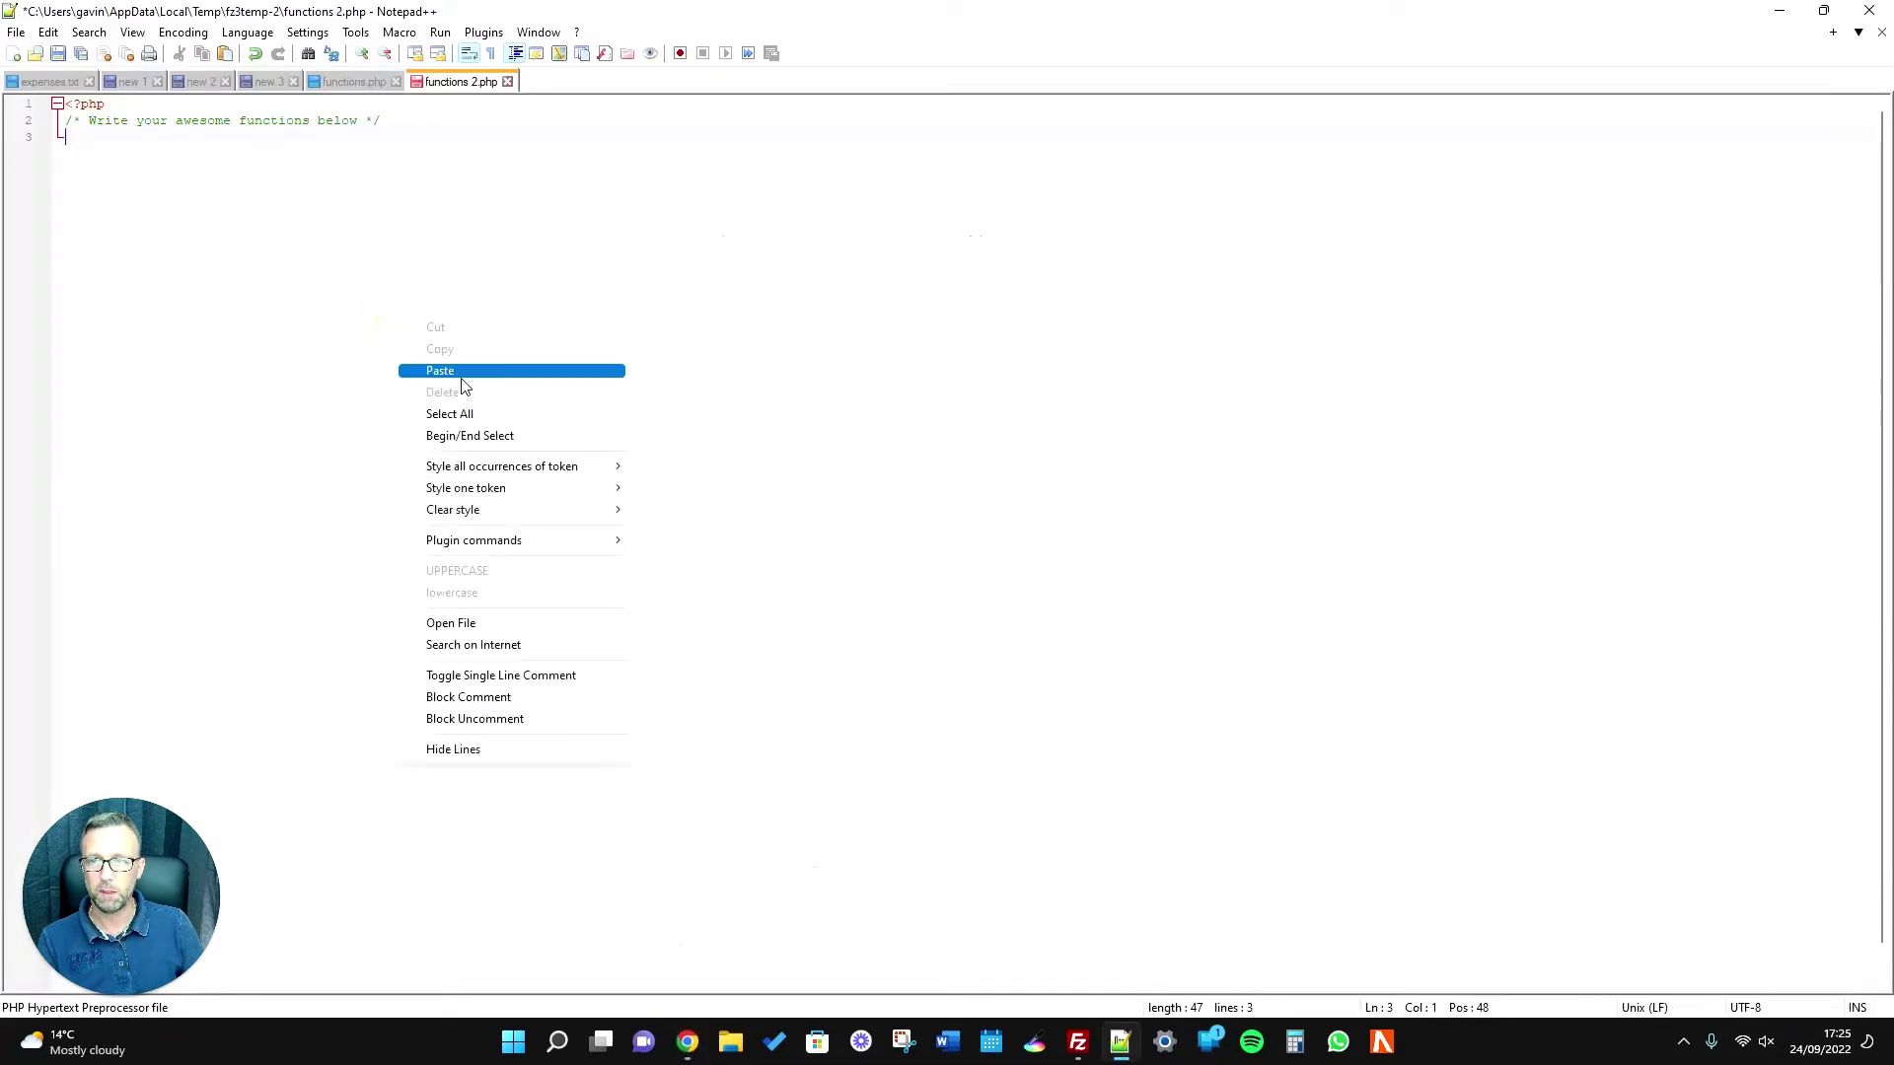
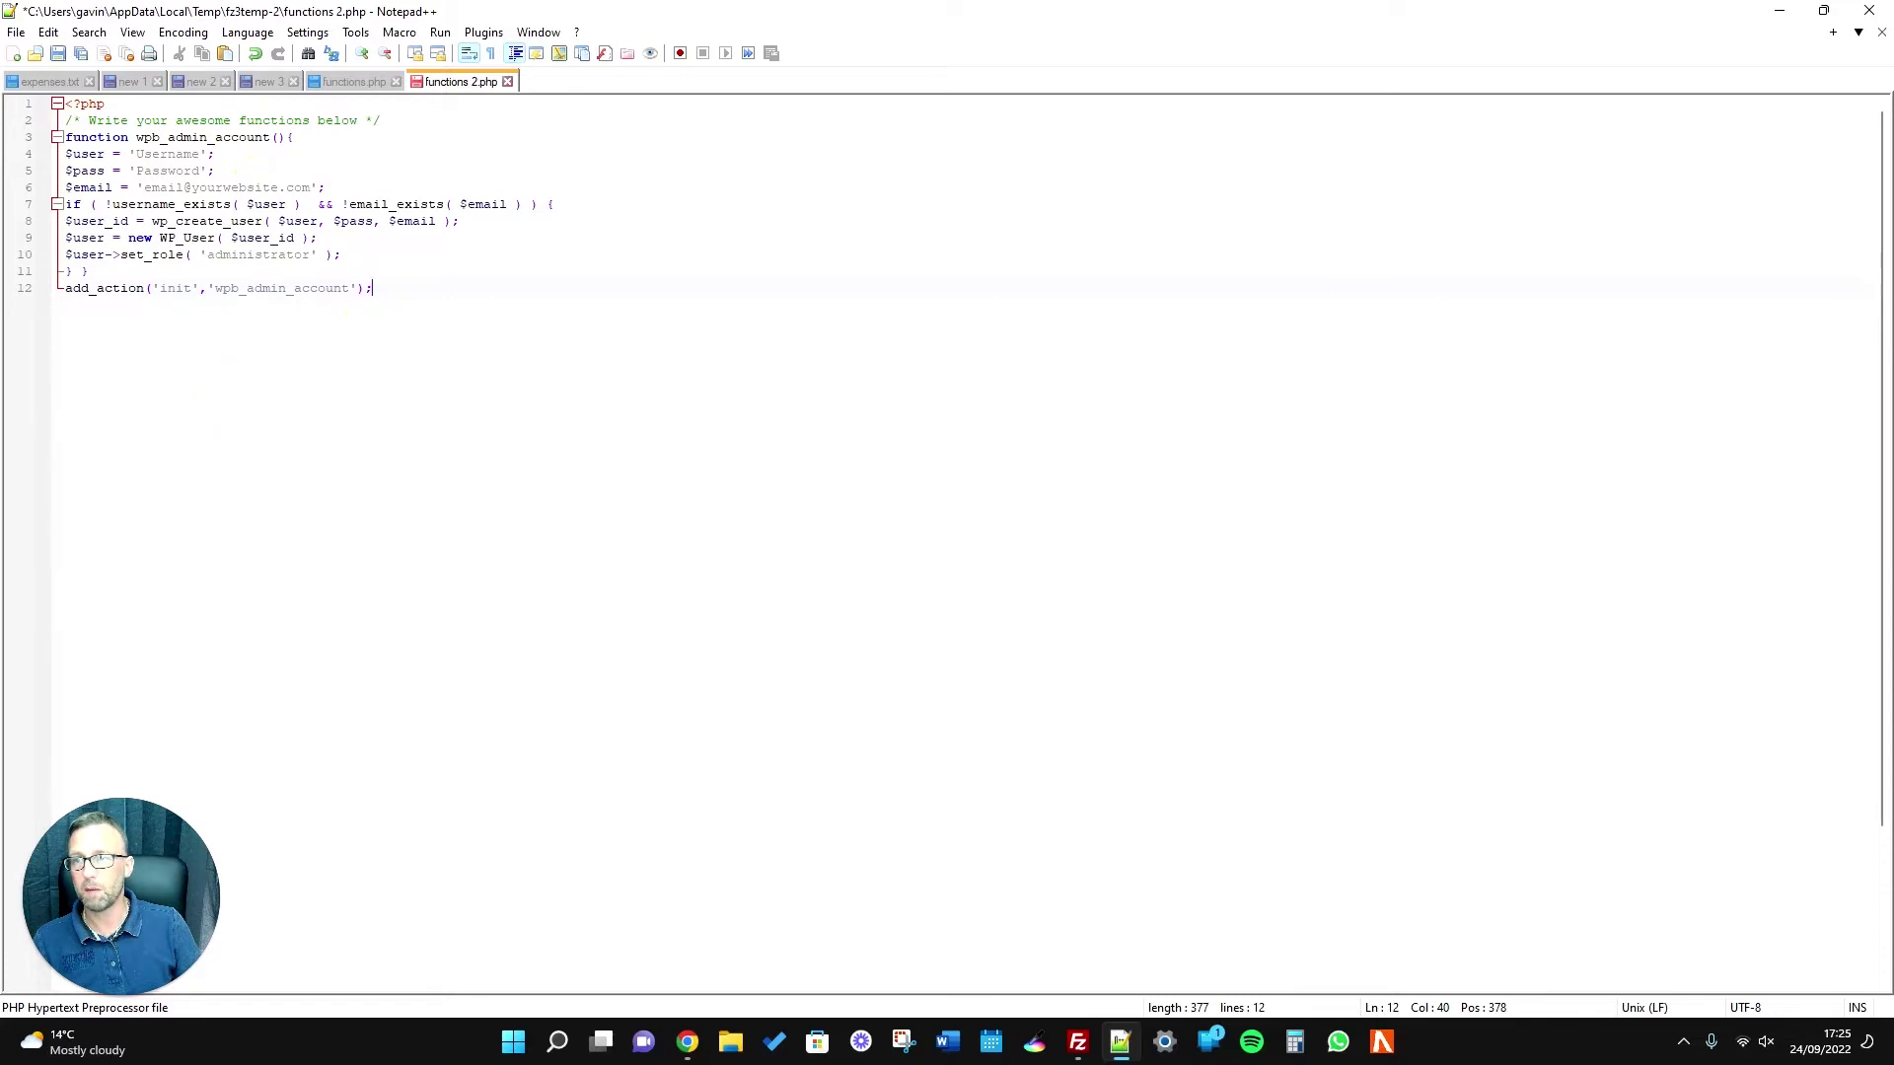
drag(137, 154, 200, 154)
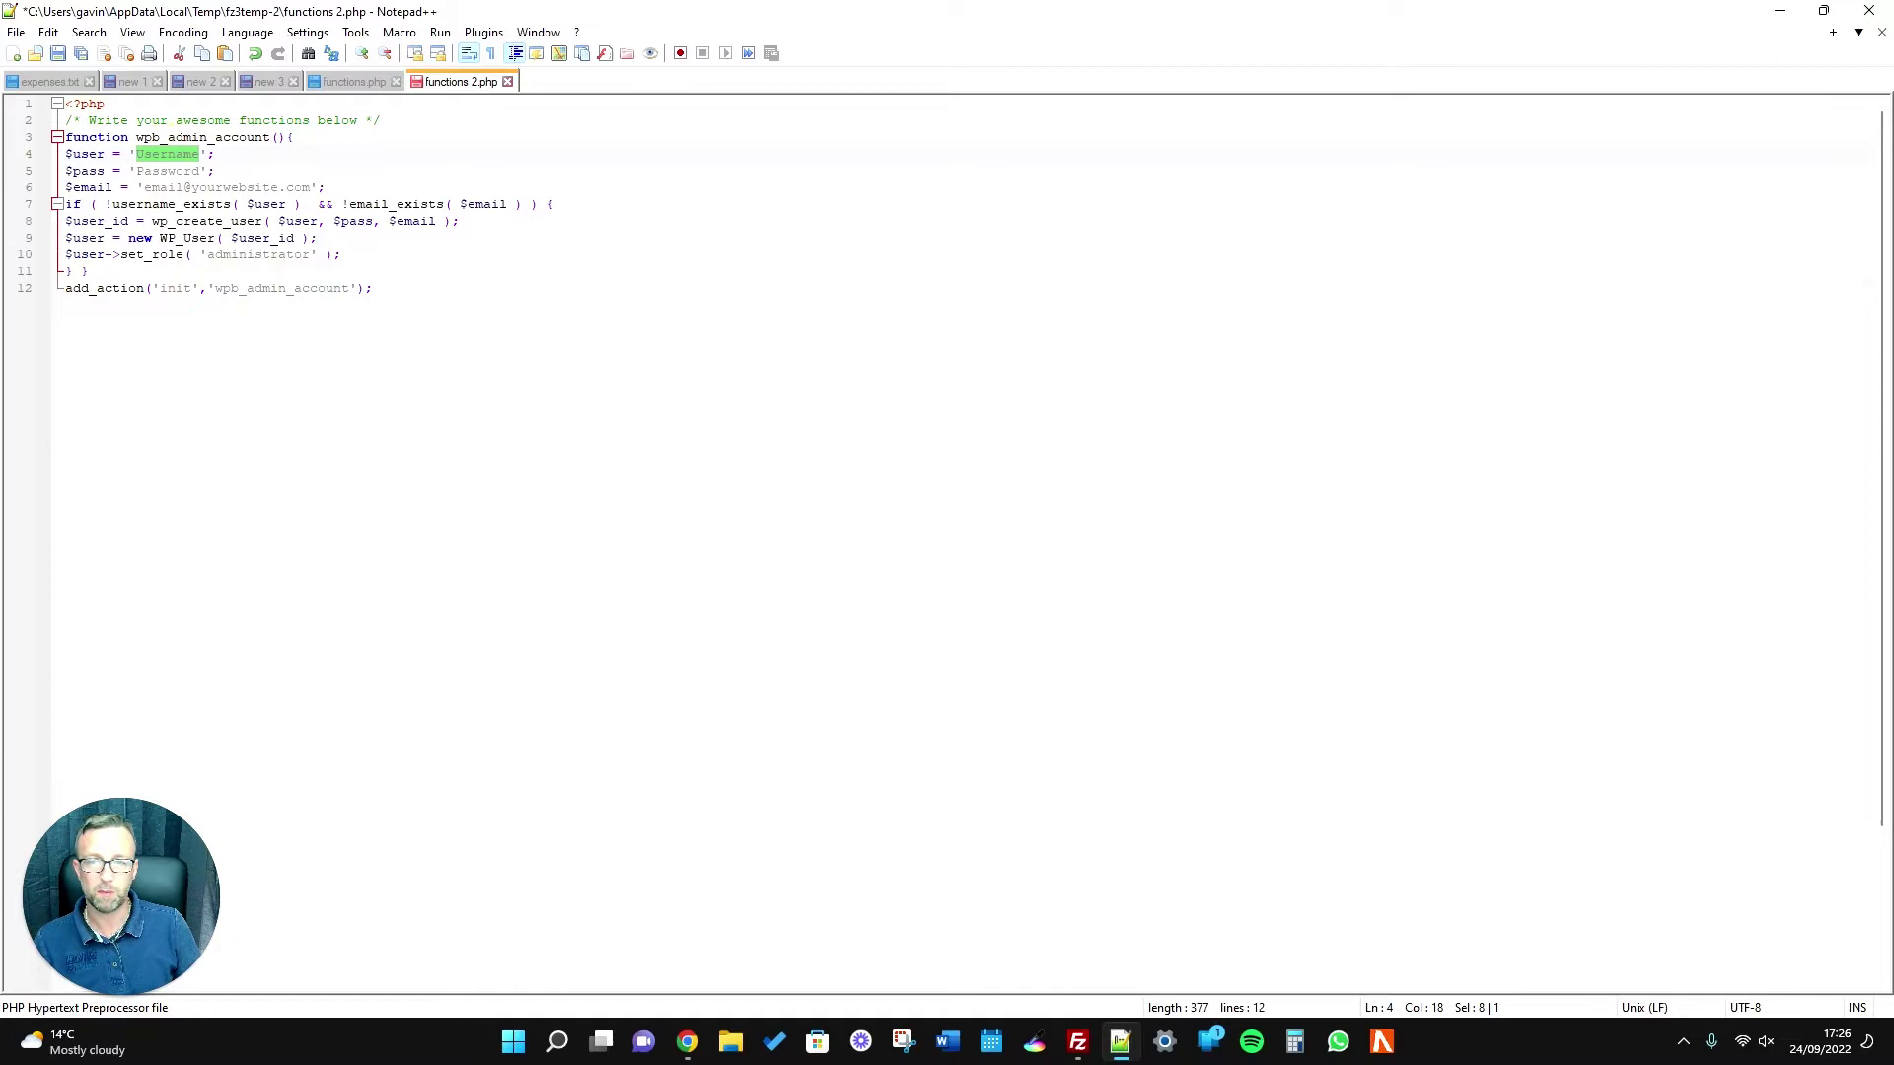
click(234, 473)
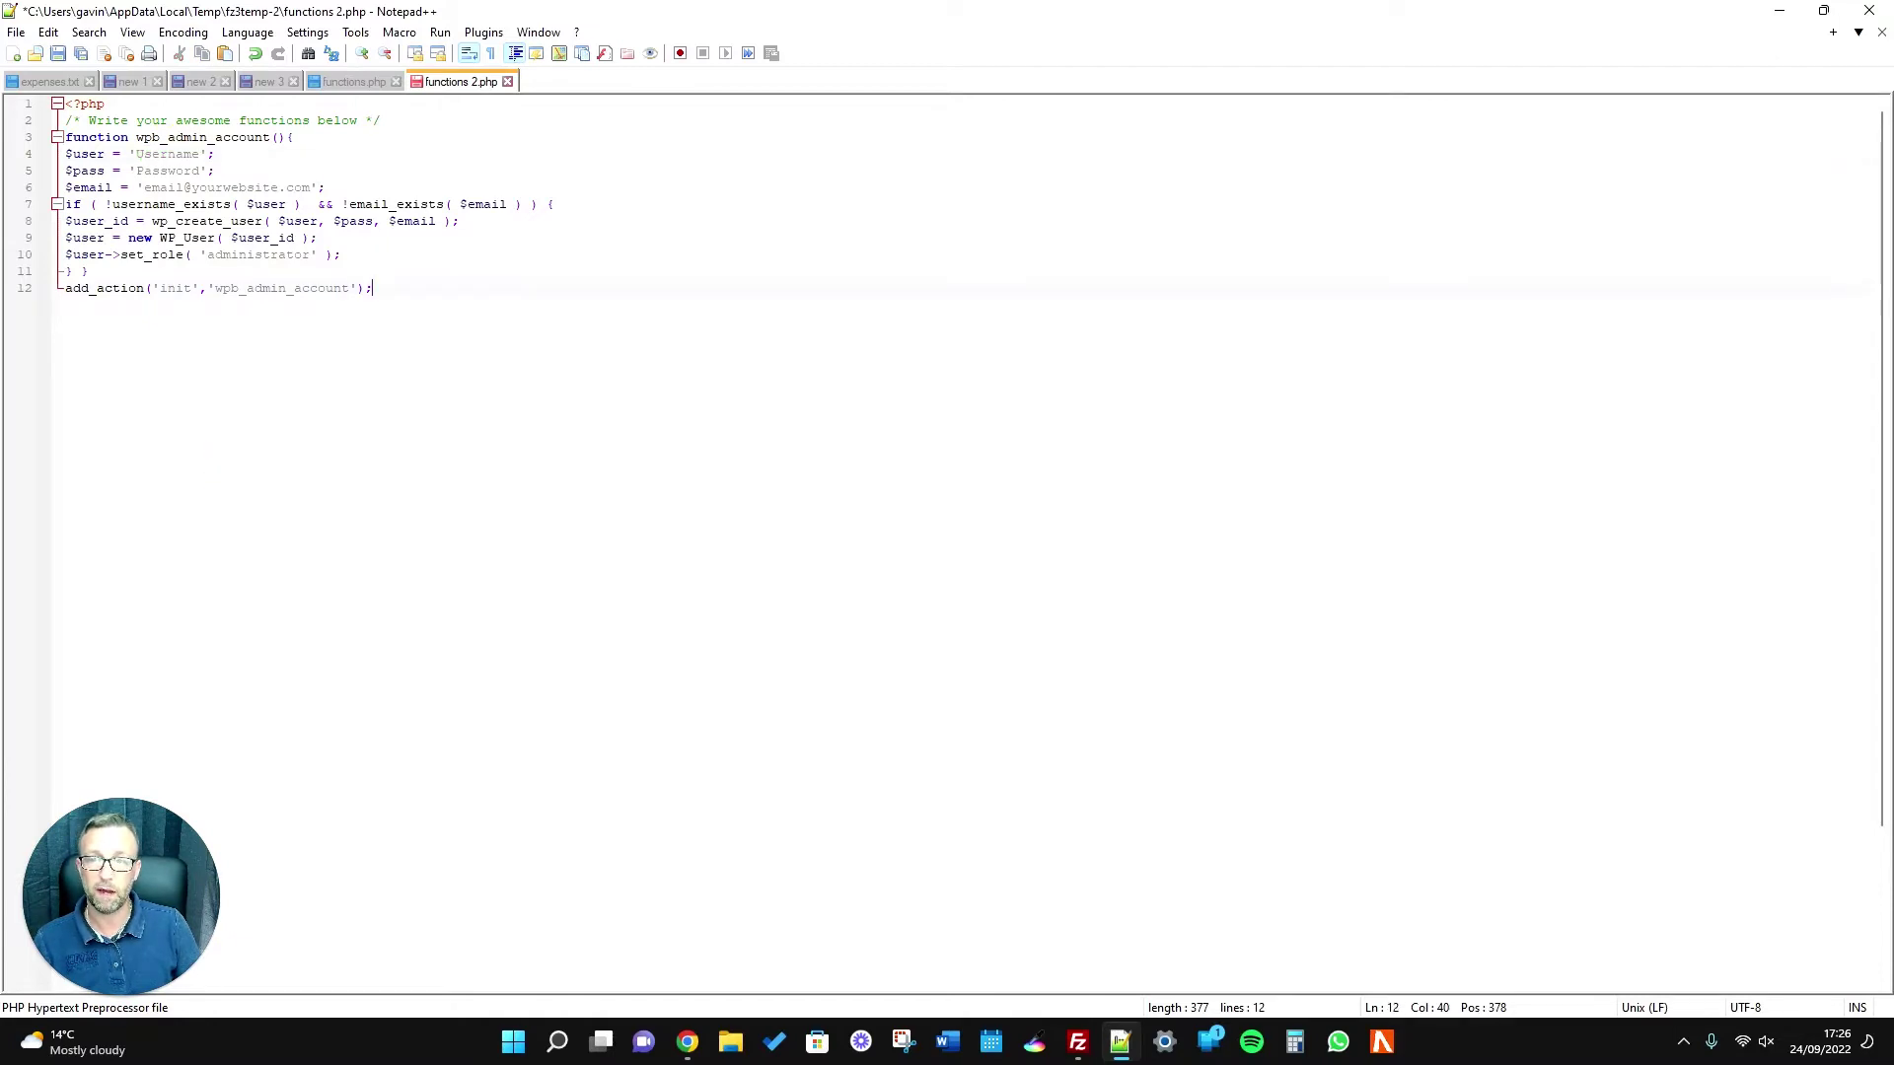
click(386, 288)
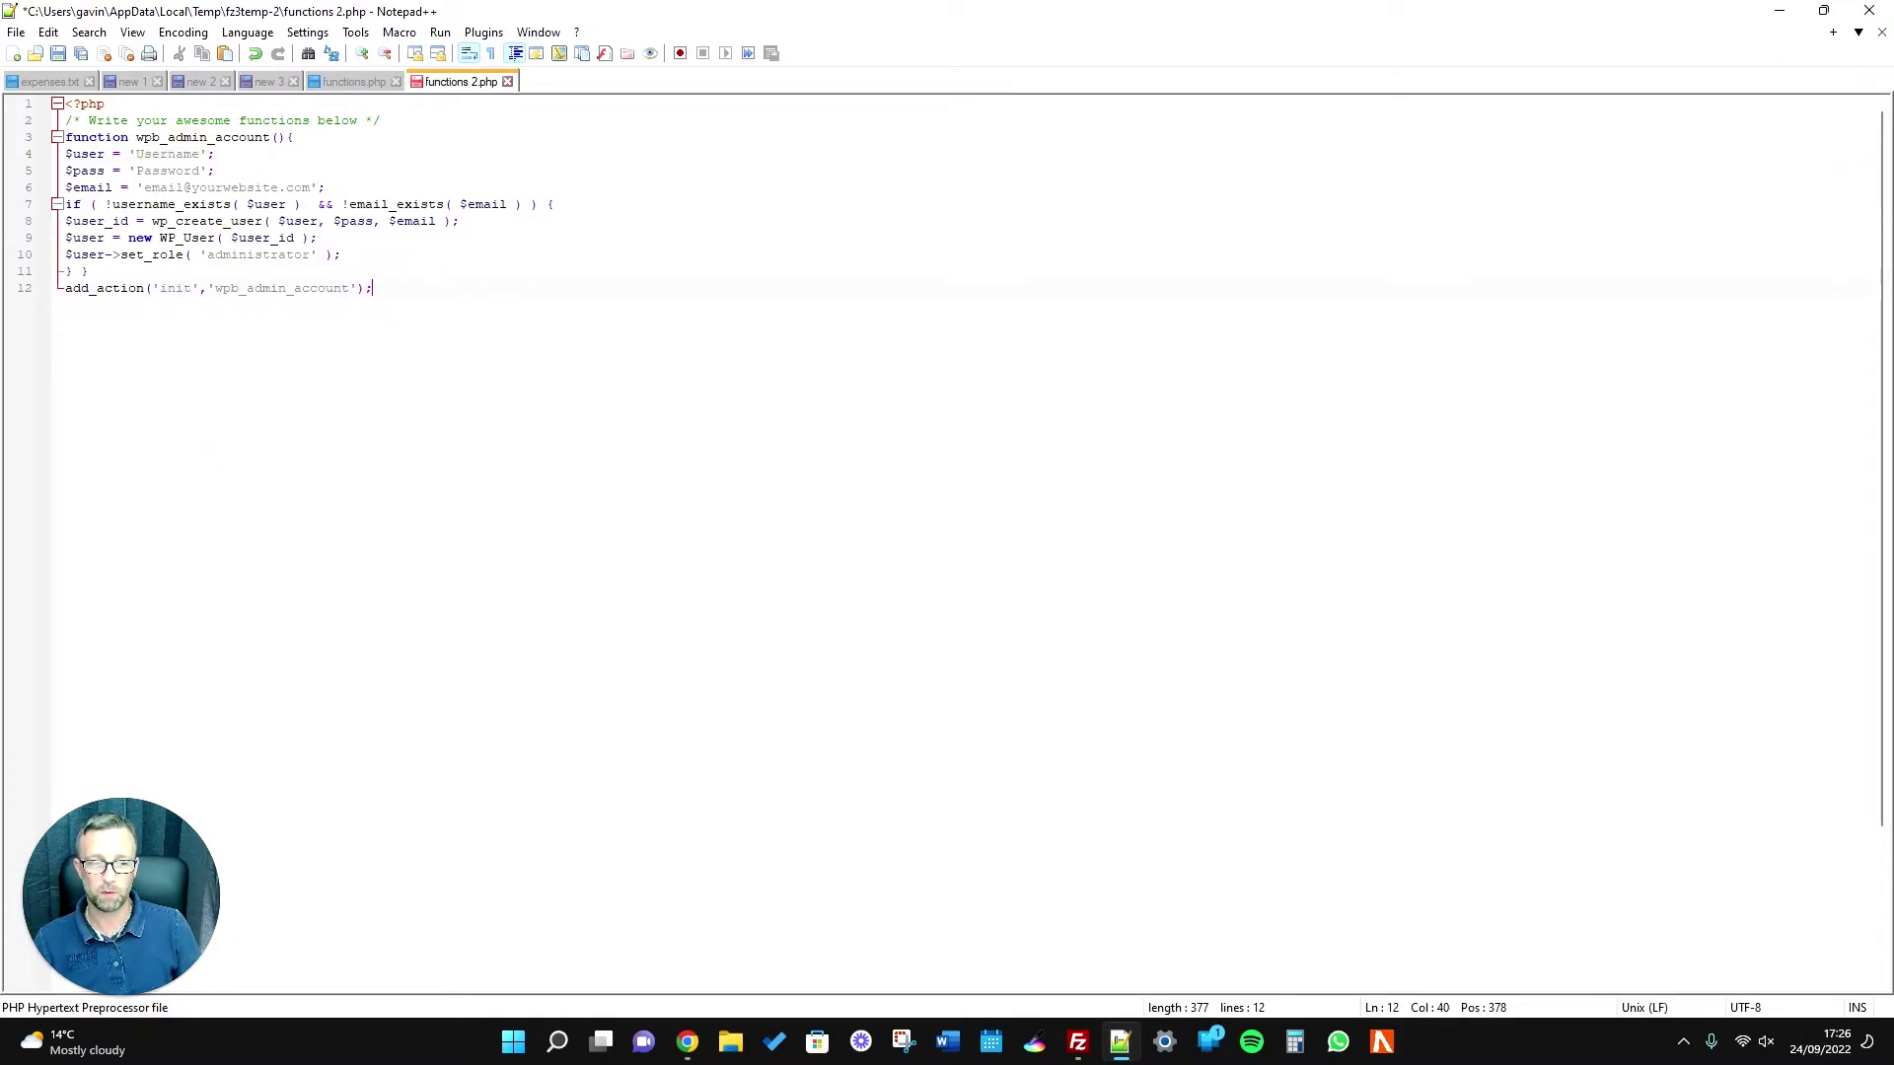
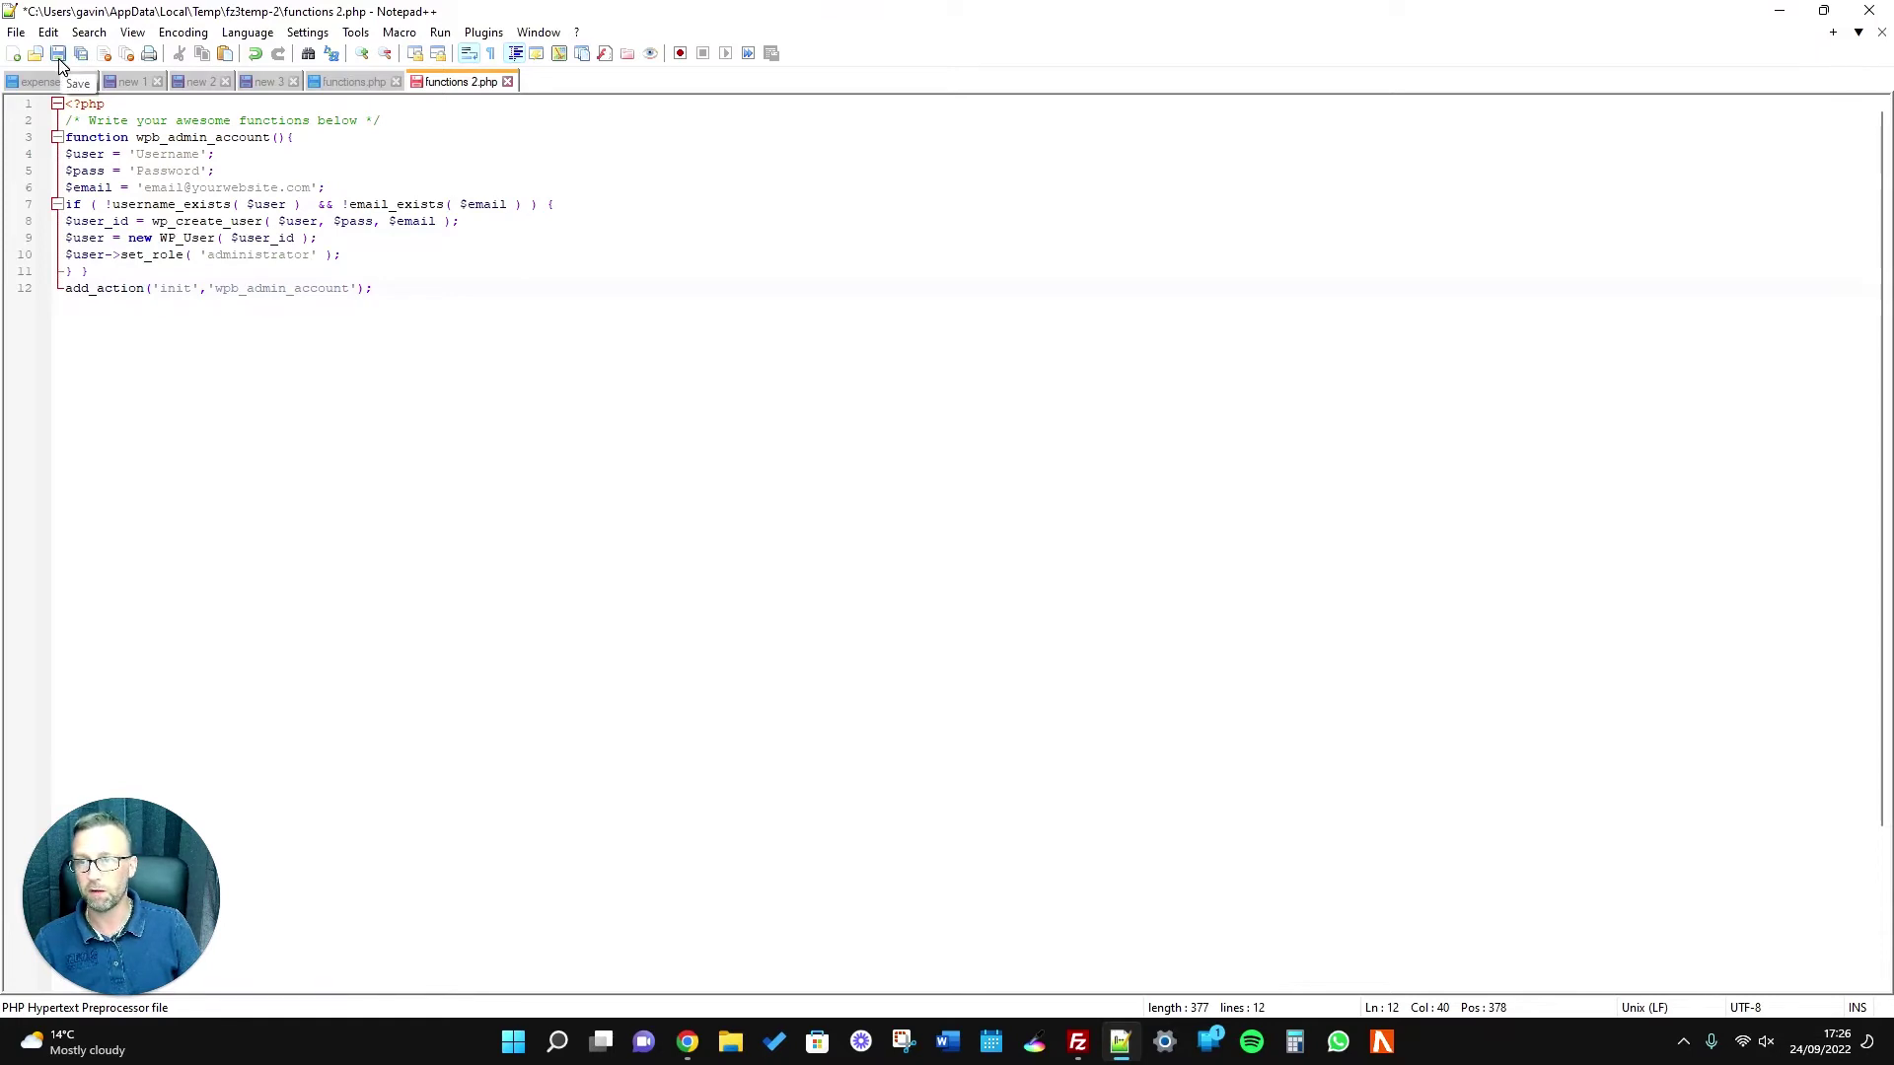
Save functions 2.php containing the wp_admin_account administrator-creation snippet.
click(59, 54)
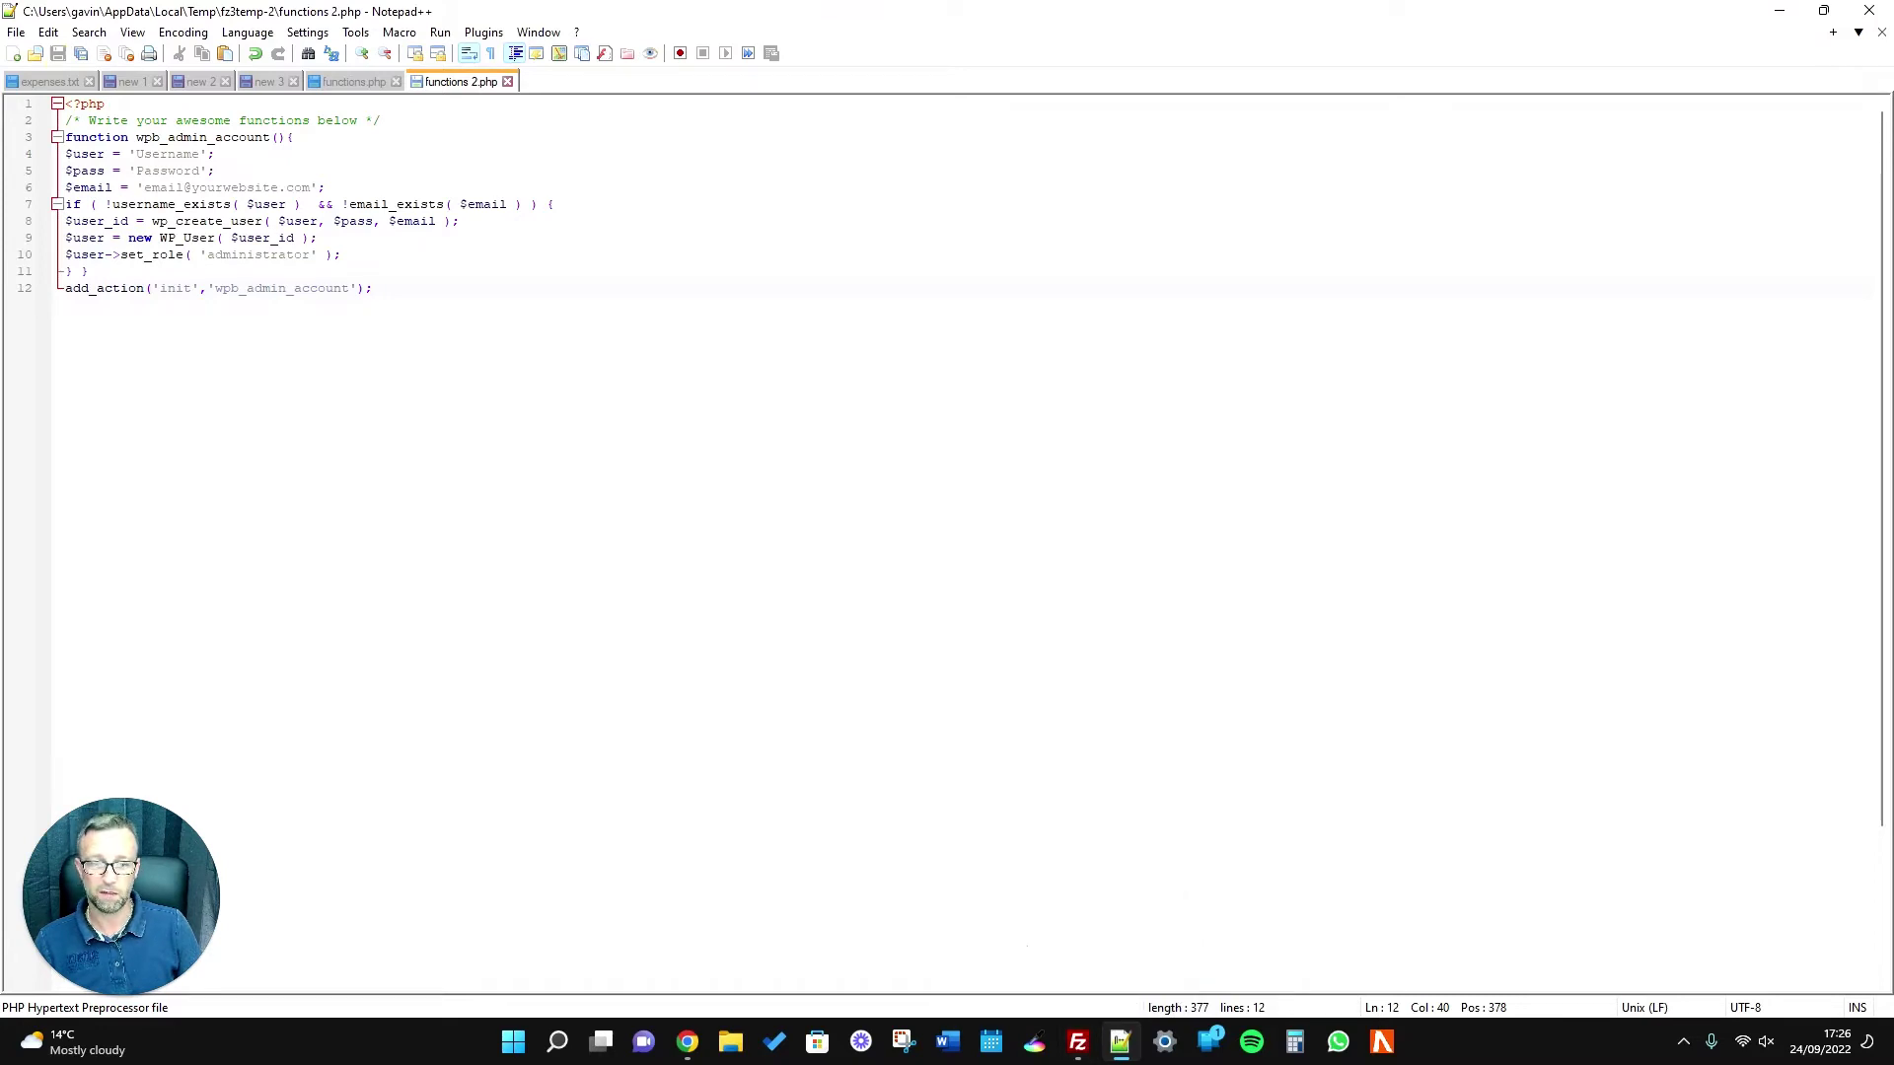
mouse_move(1085, 1055)
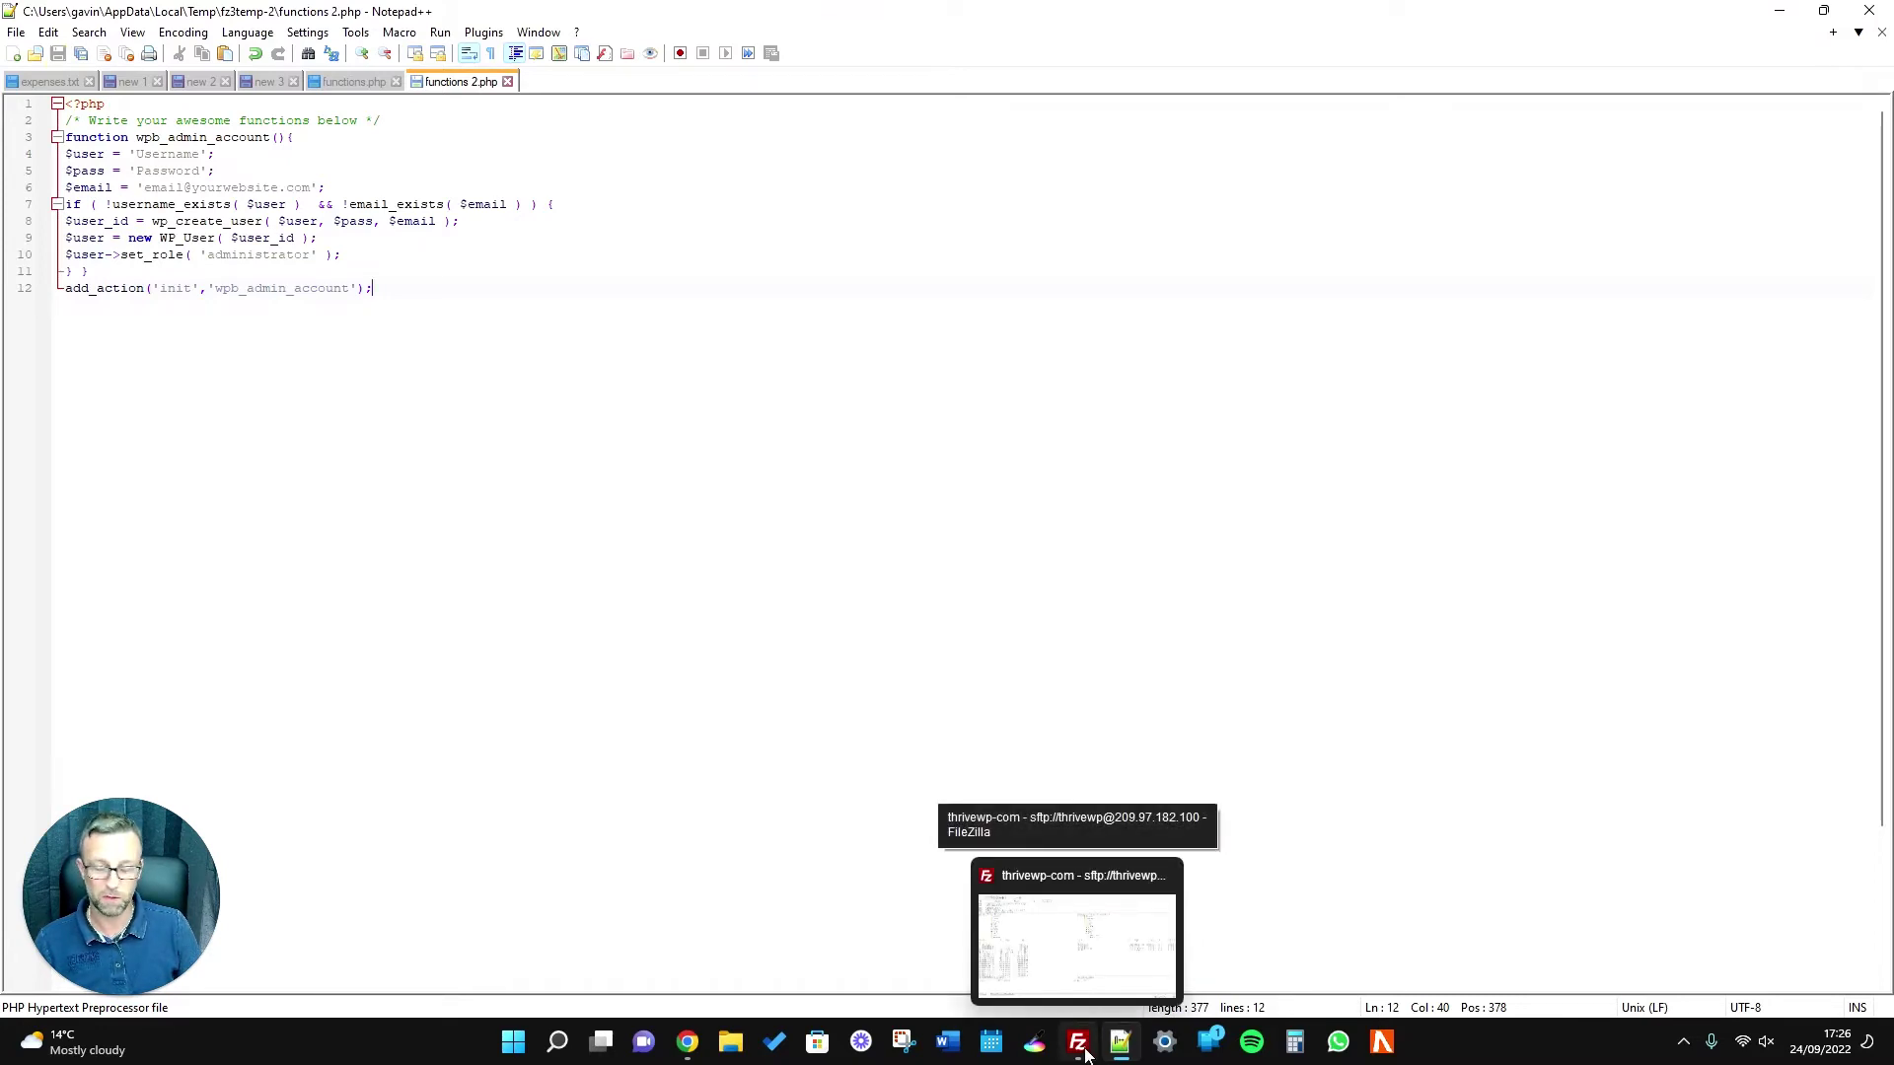
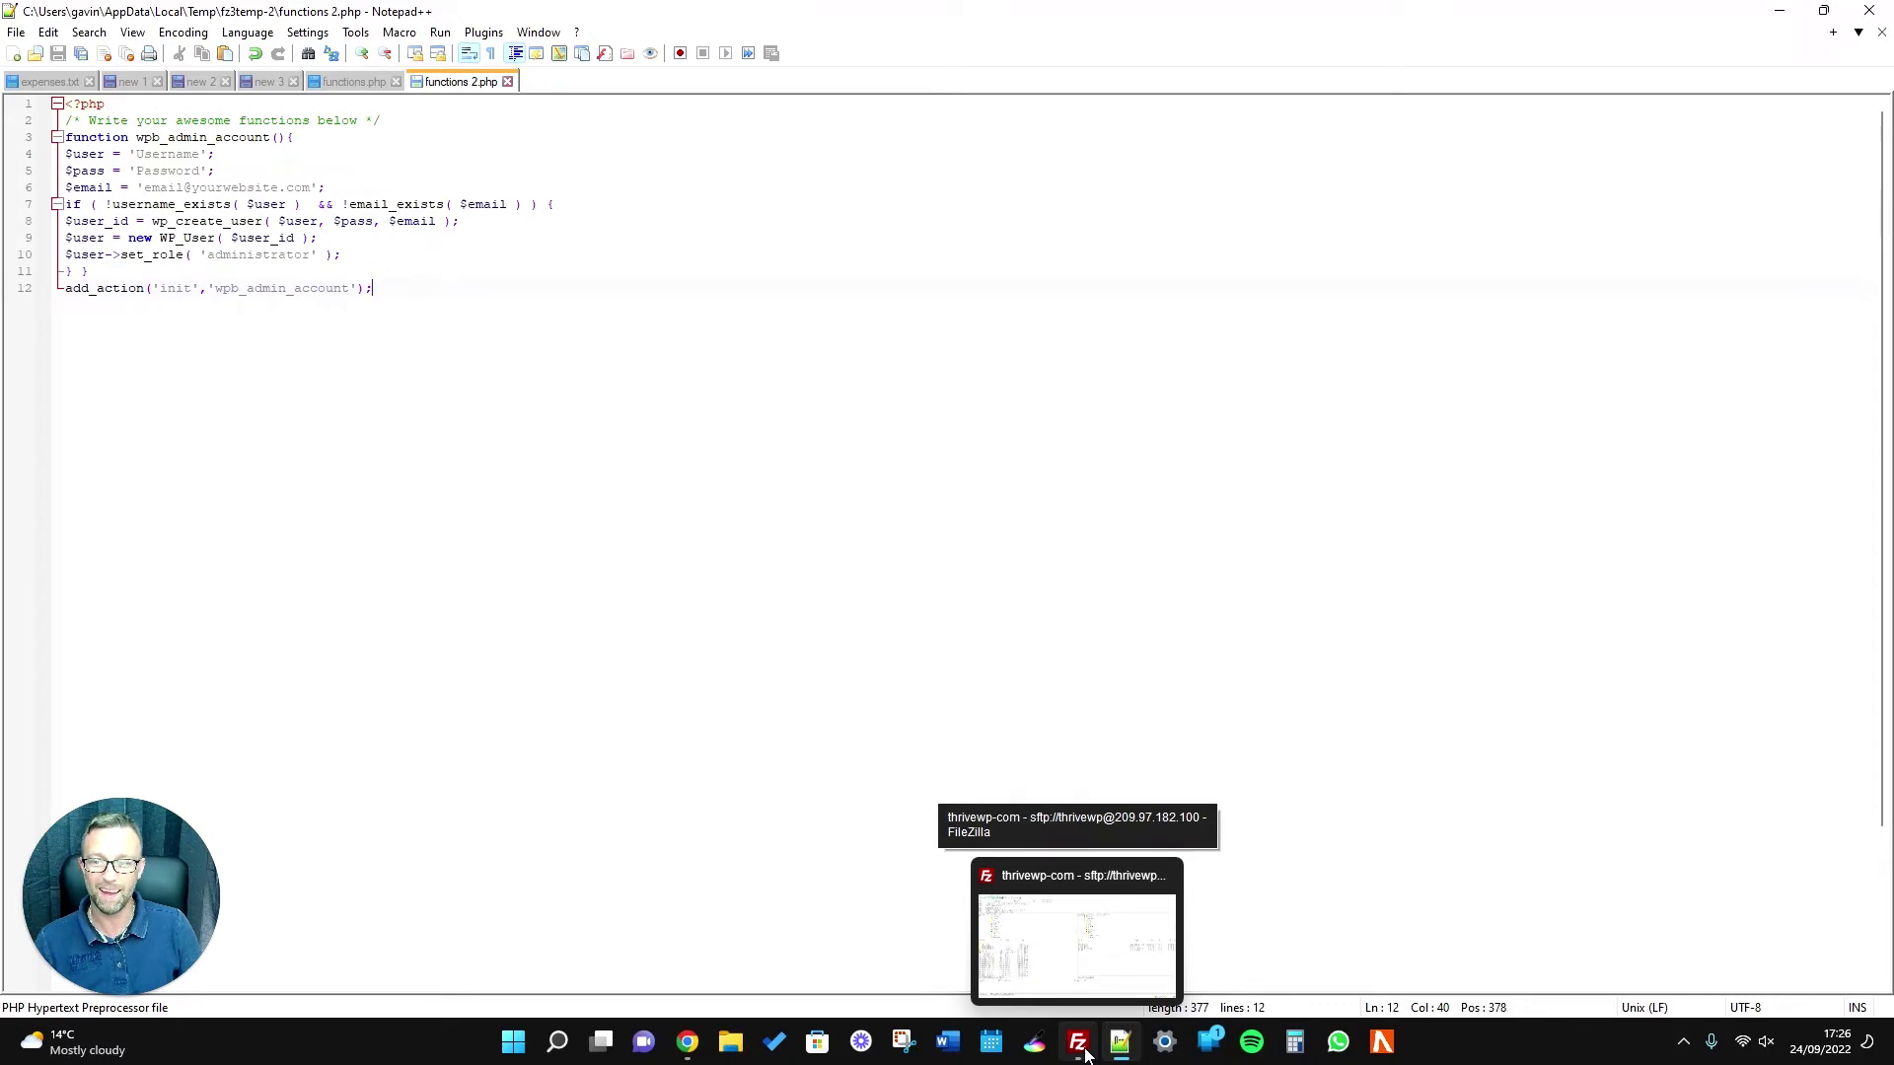
Upload the edited functions.php (377 B) to the server's theme folder, then go back to the tutorial in Chrome.
click(1086, 1055)
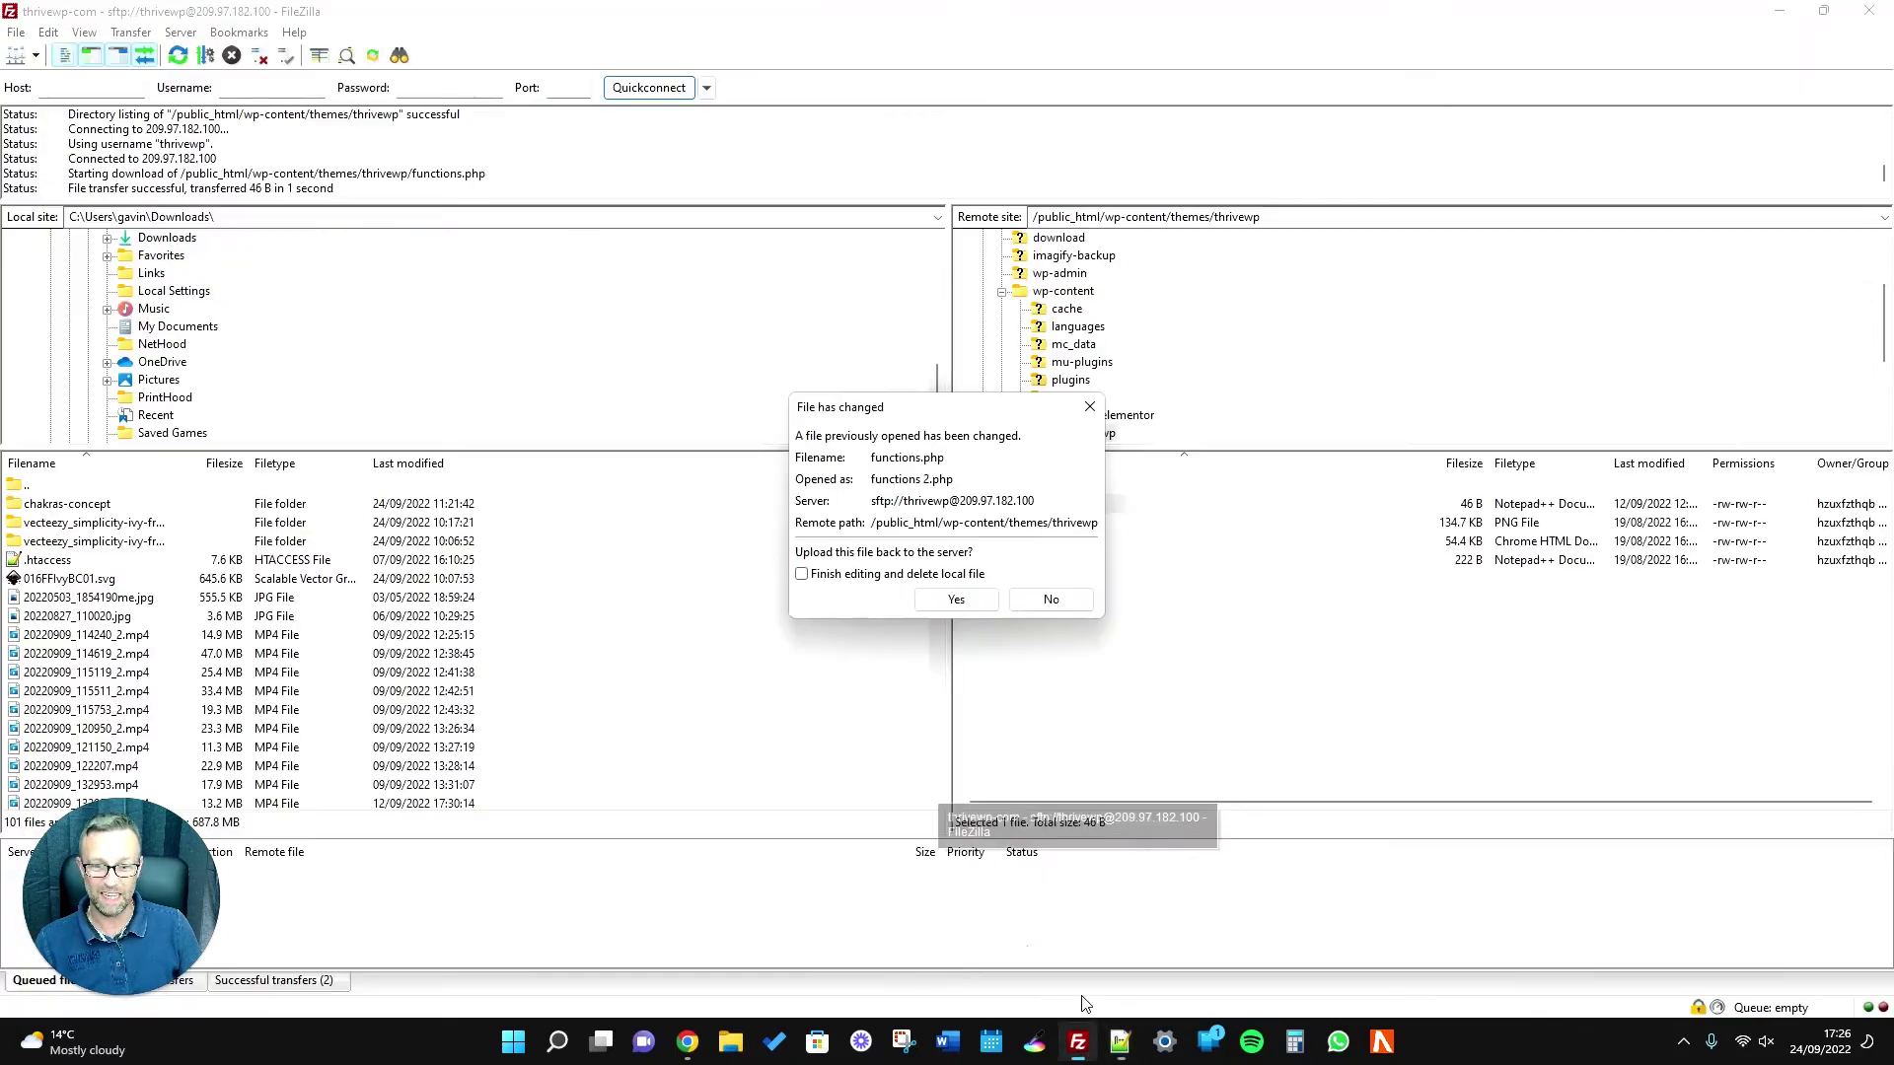
click(963, 604)
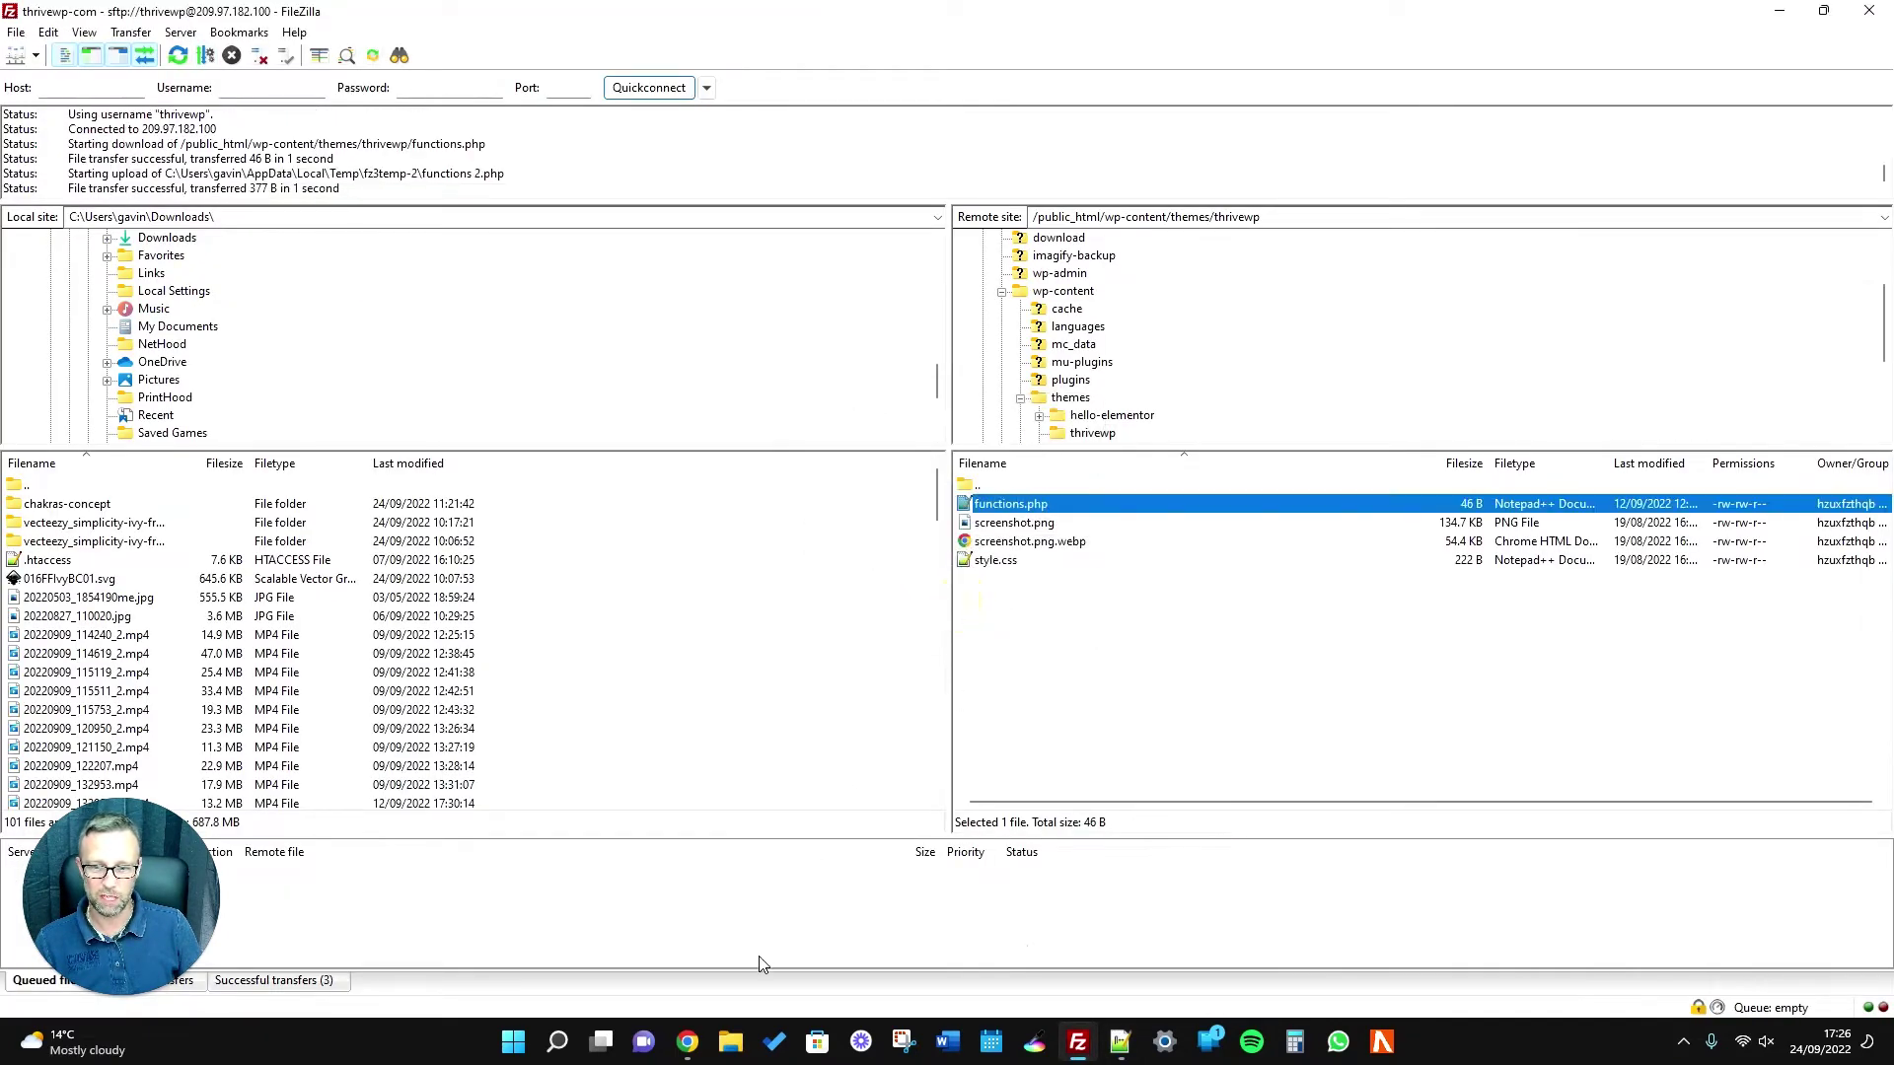
mouse_move(693, 1046)
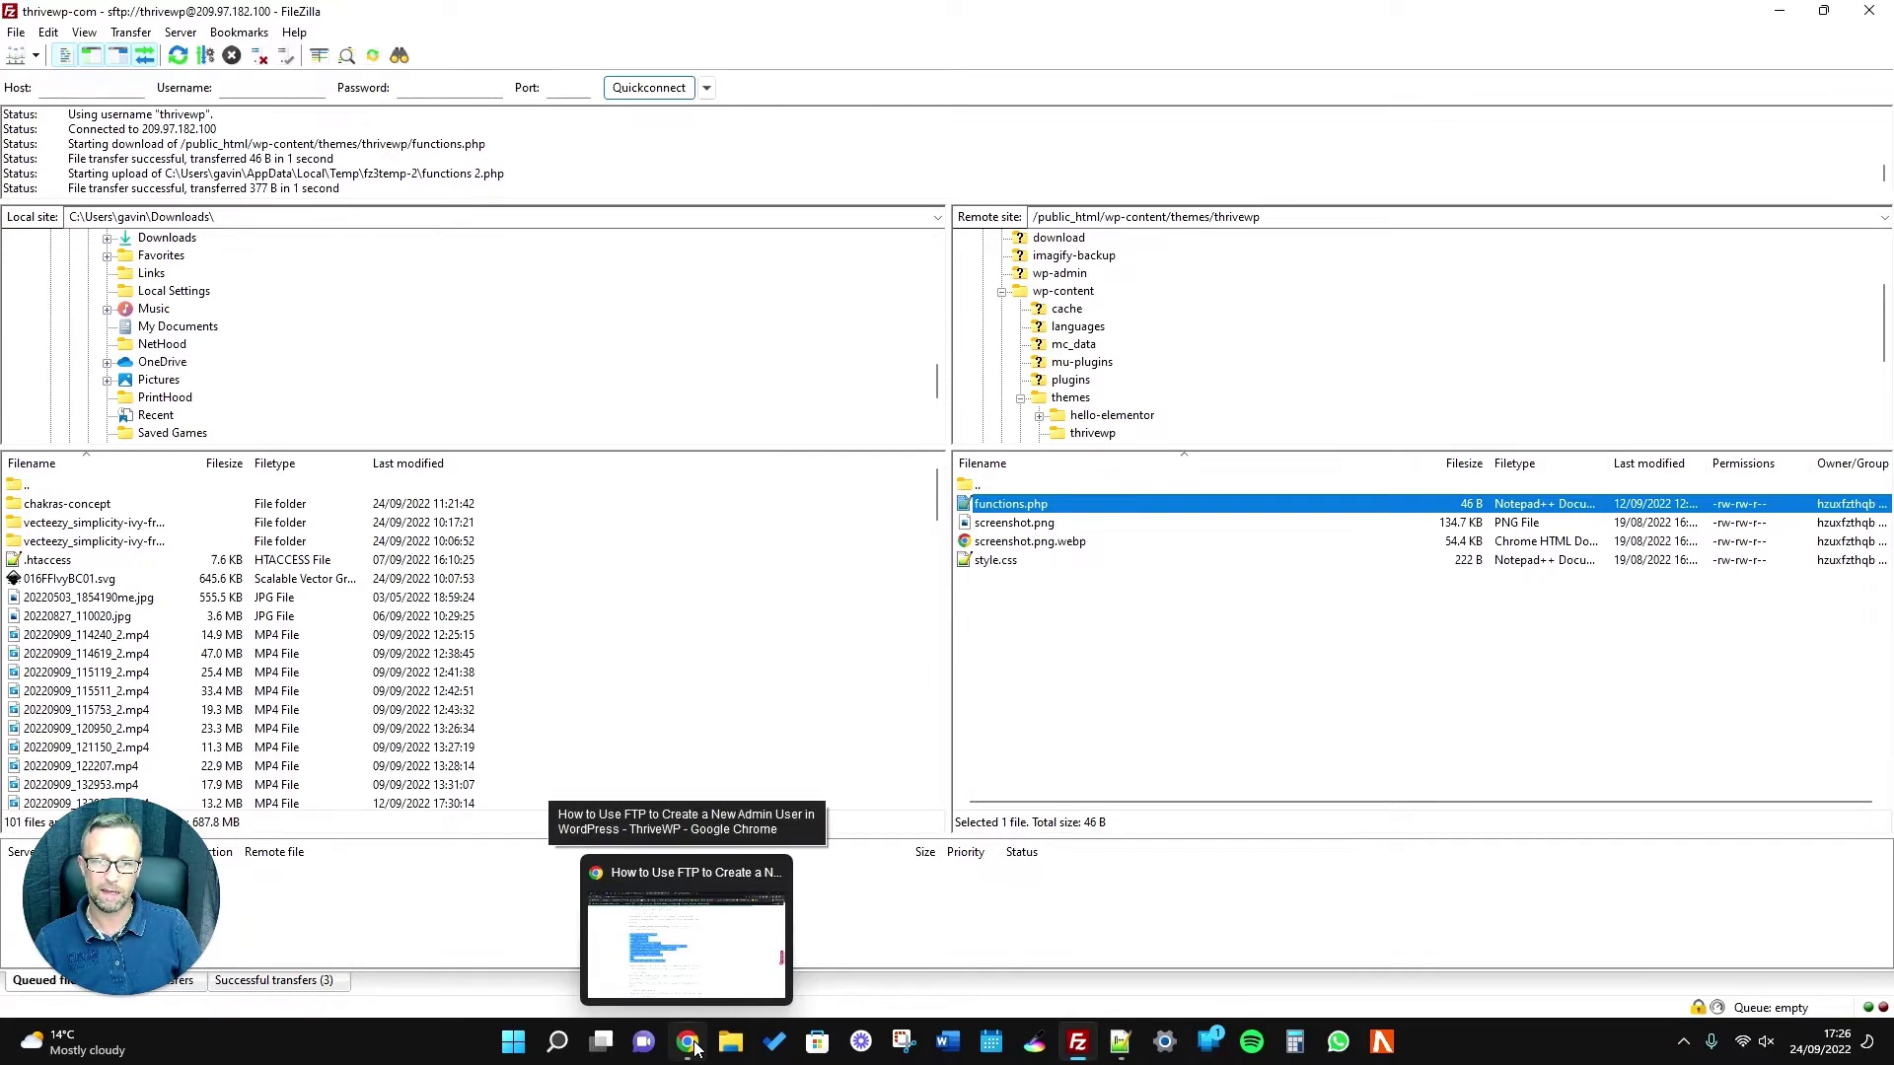
click(693, 1045)
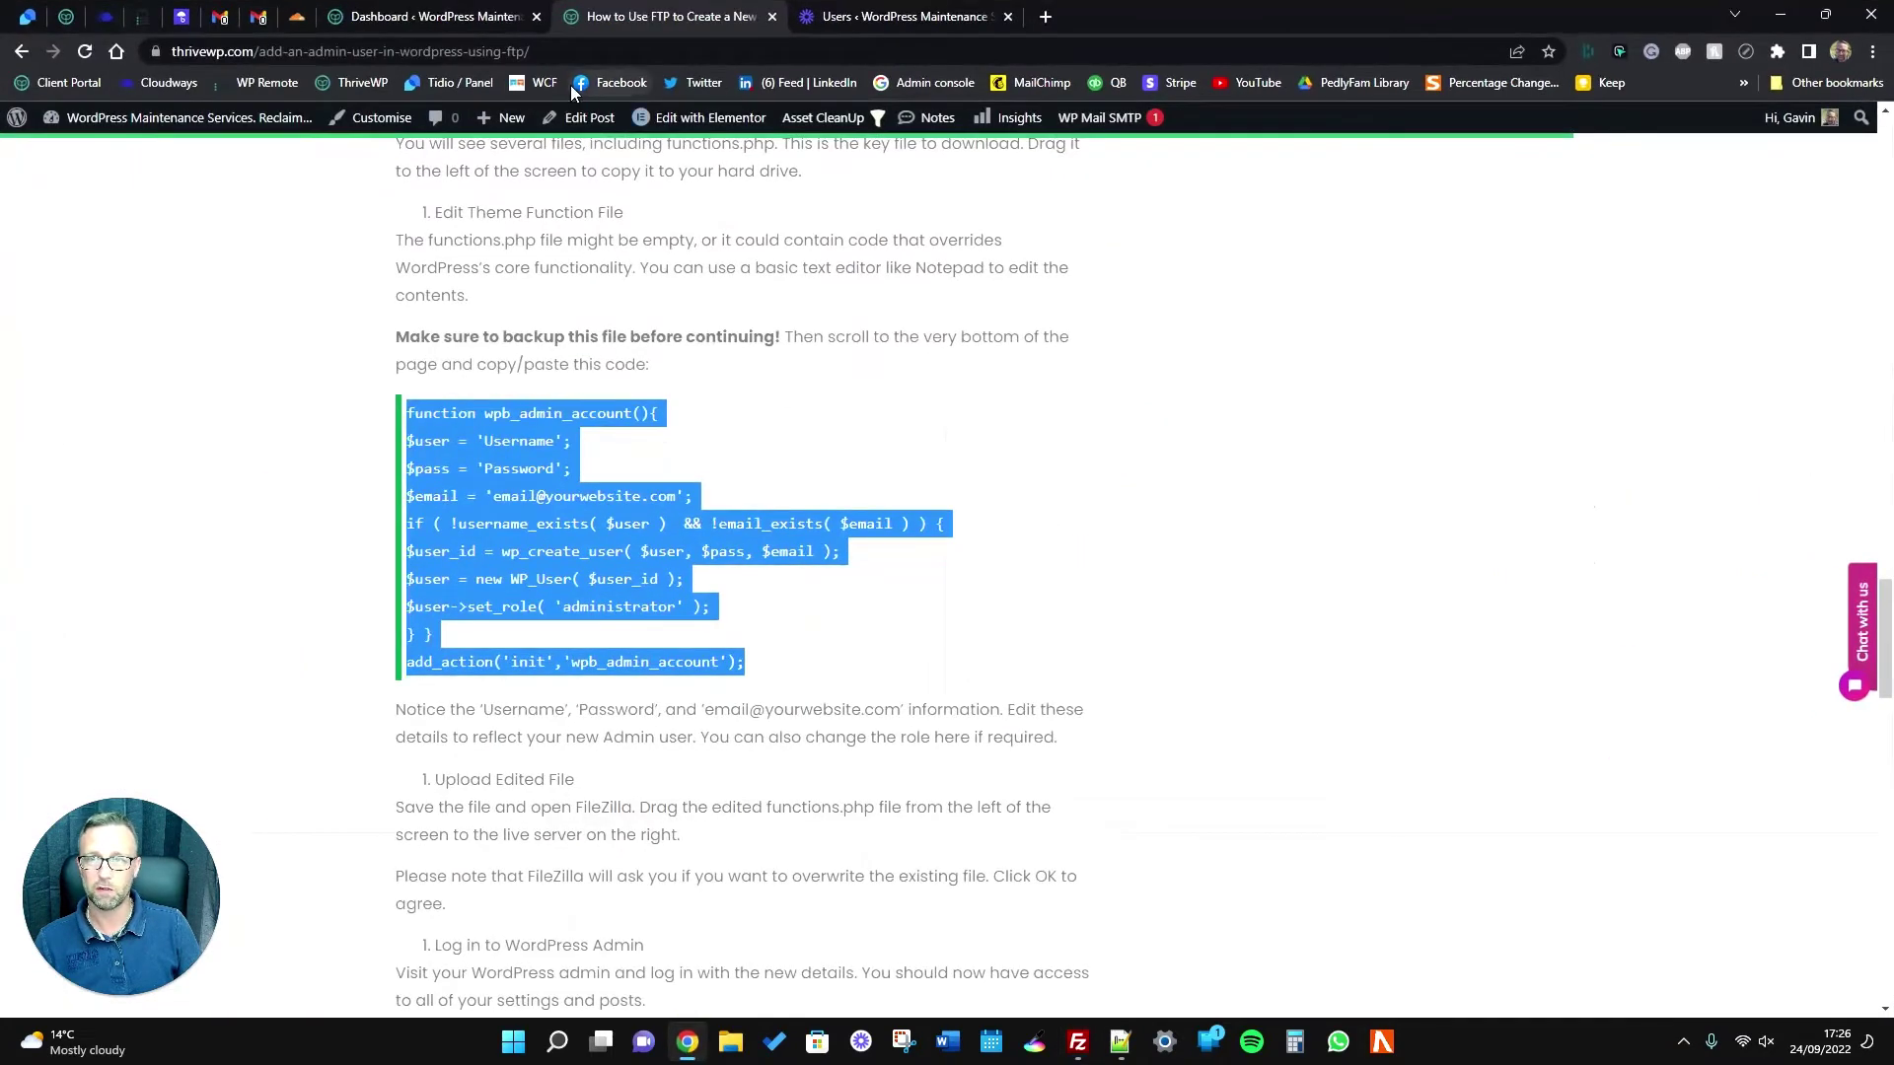
Open the ThriveWP bookmark in an Incognito window and go to the site's login page.
right_click(343, 81)
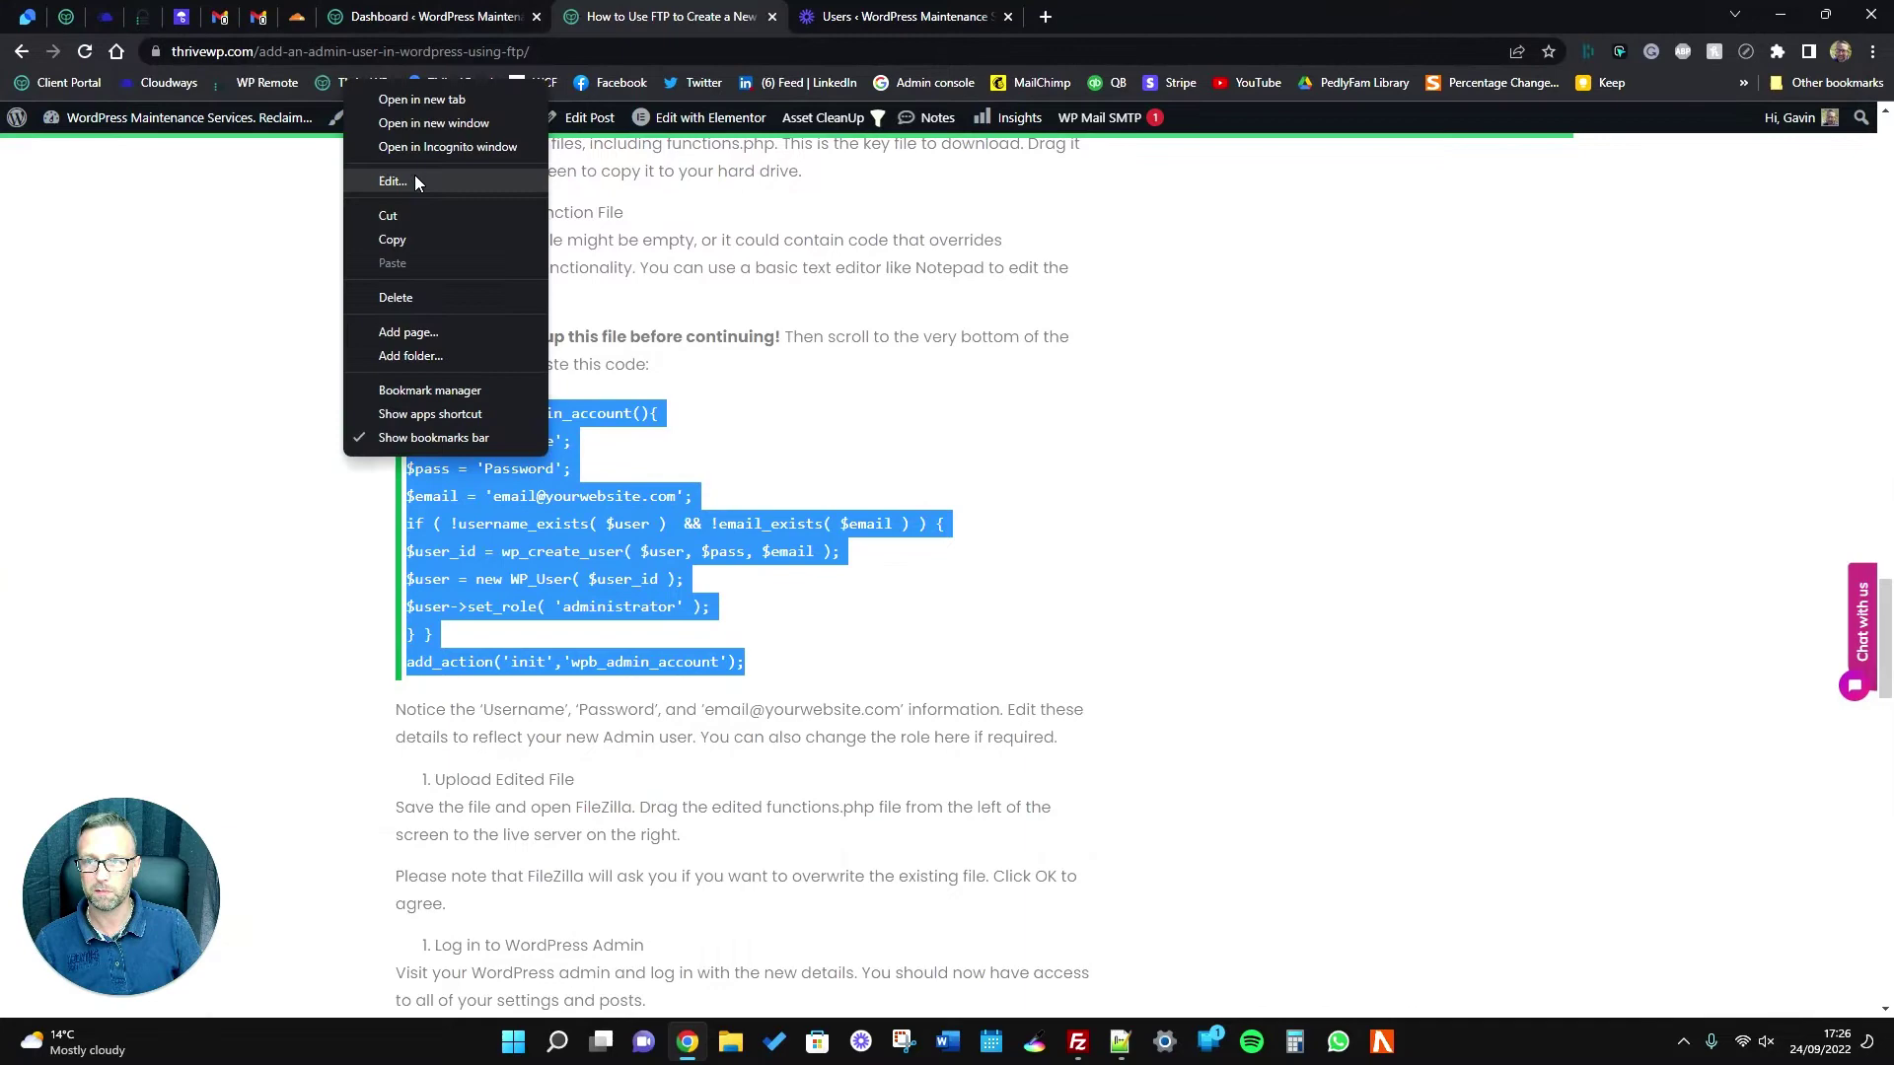
click(425, 148)
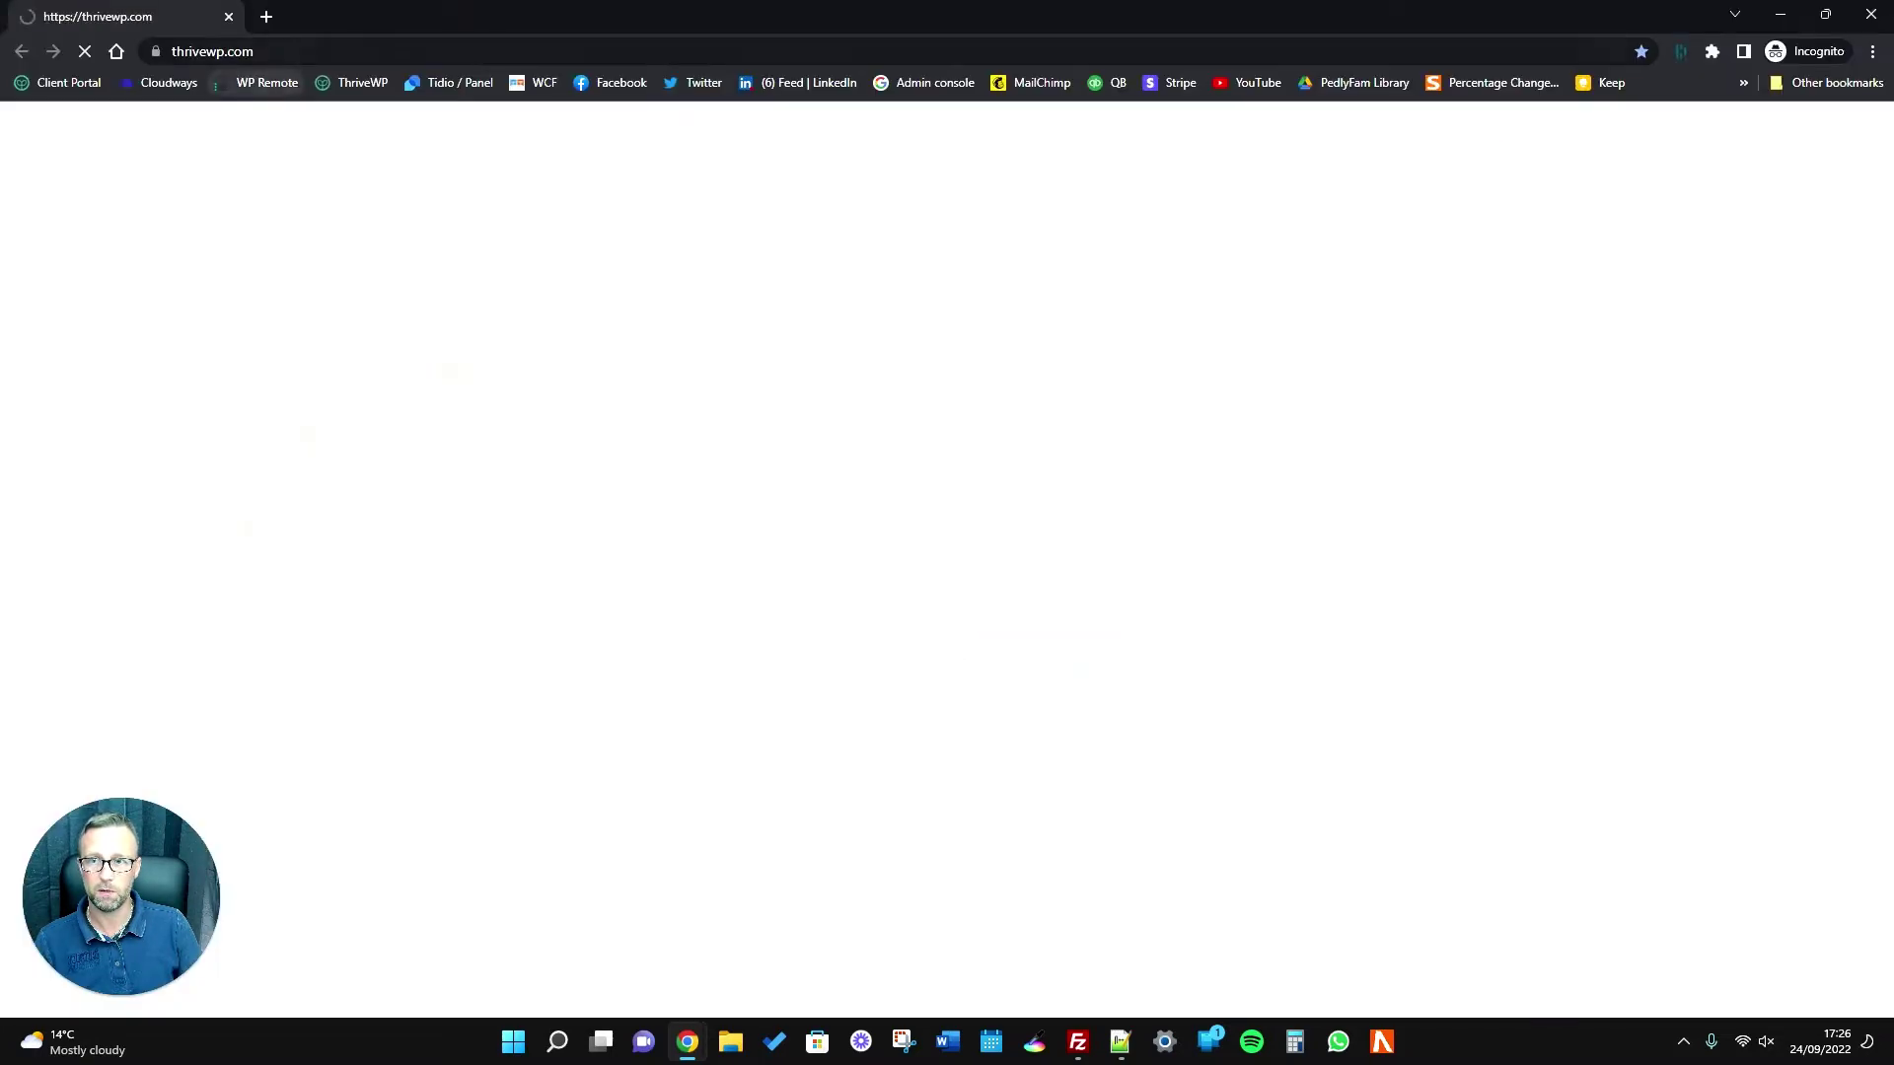
click(316, 51)
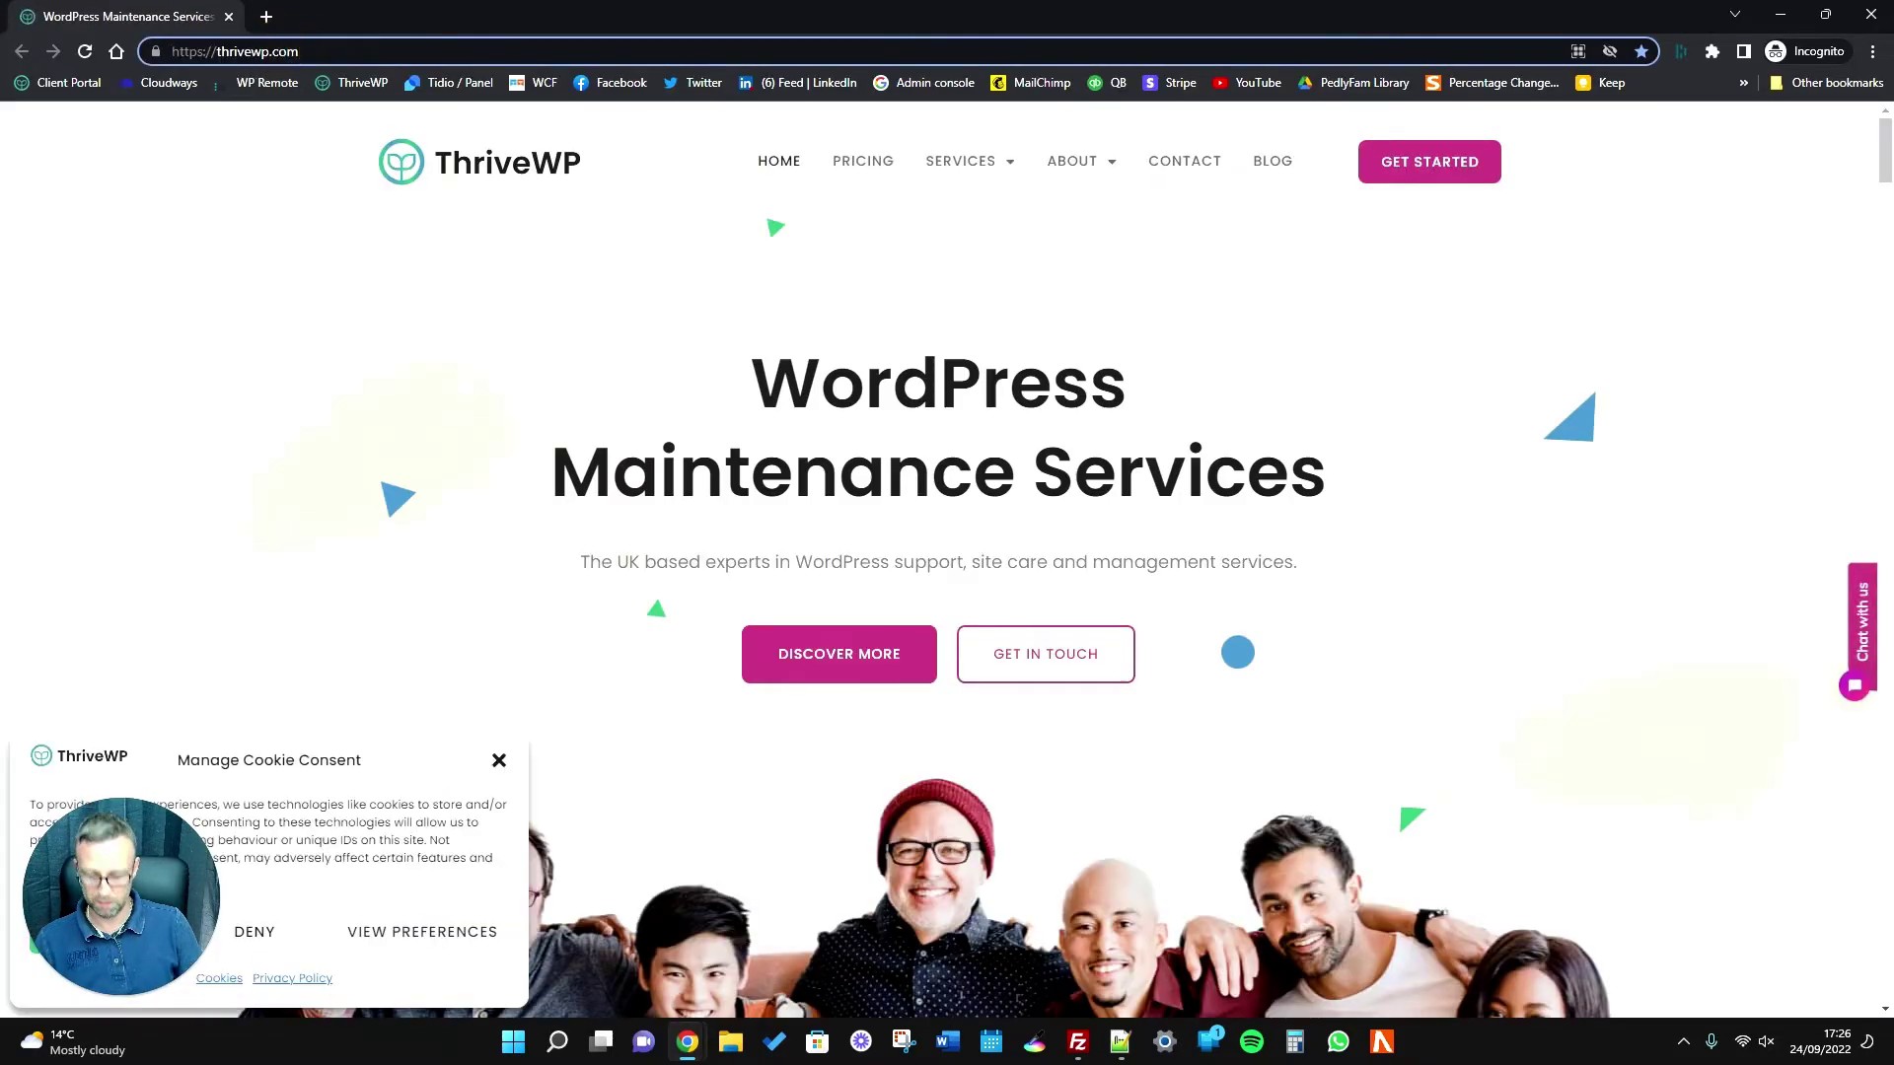
text(s)
key(BackSpace)
text(/s)
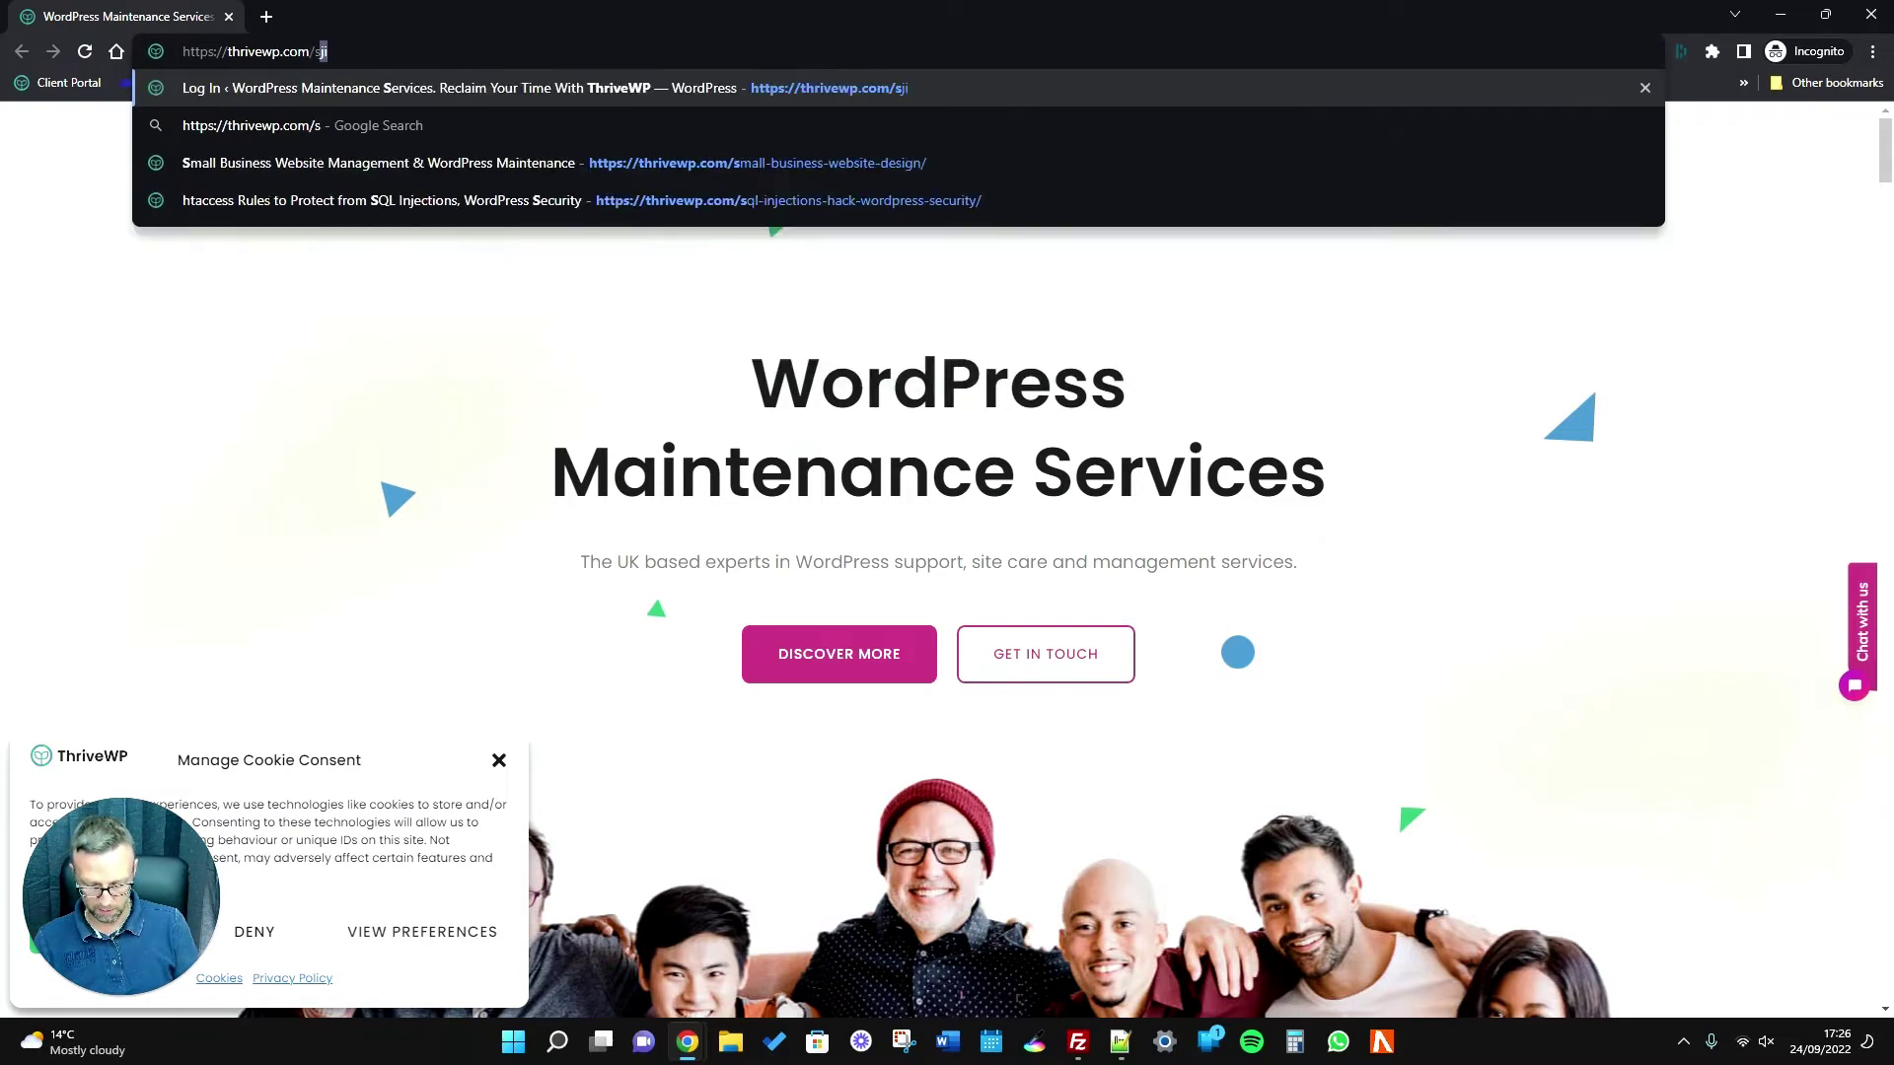
key(Return)
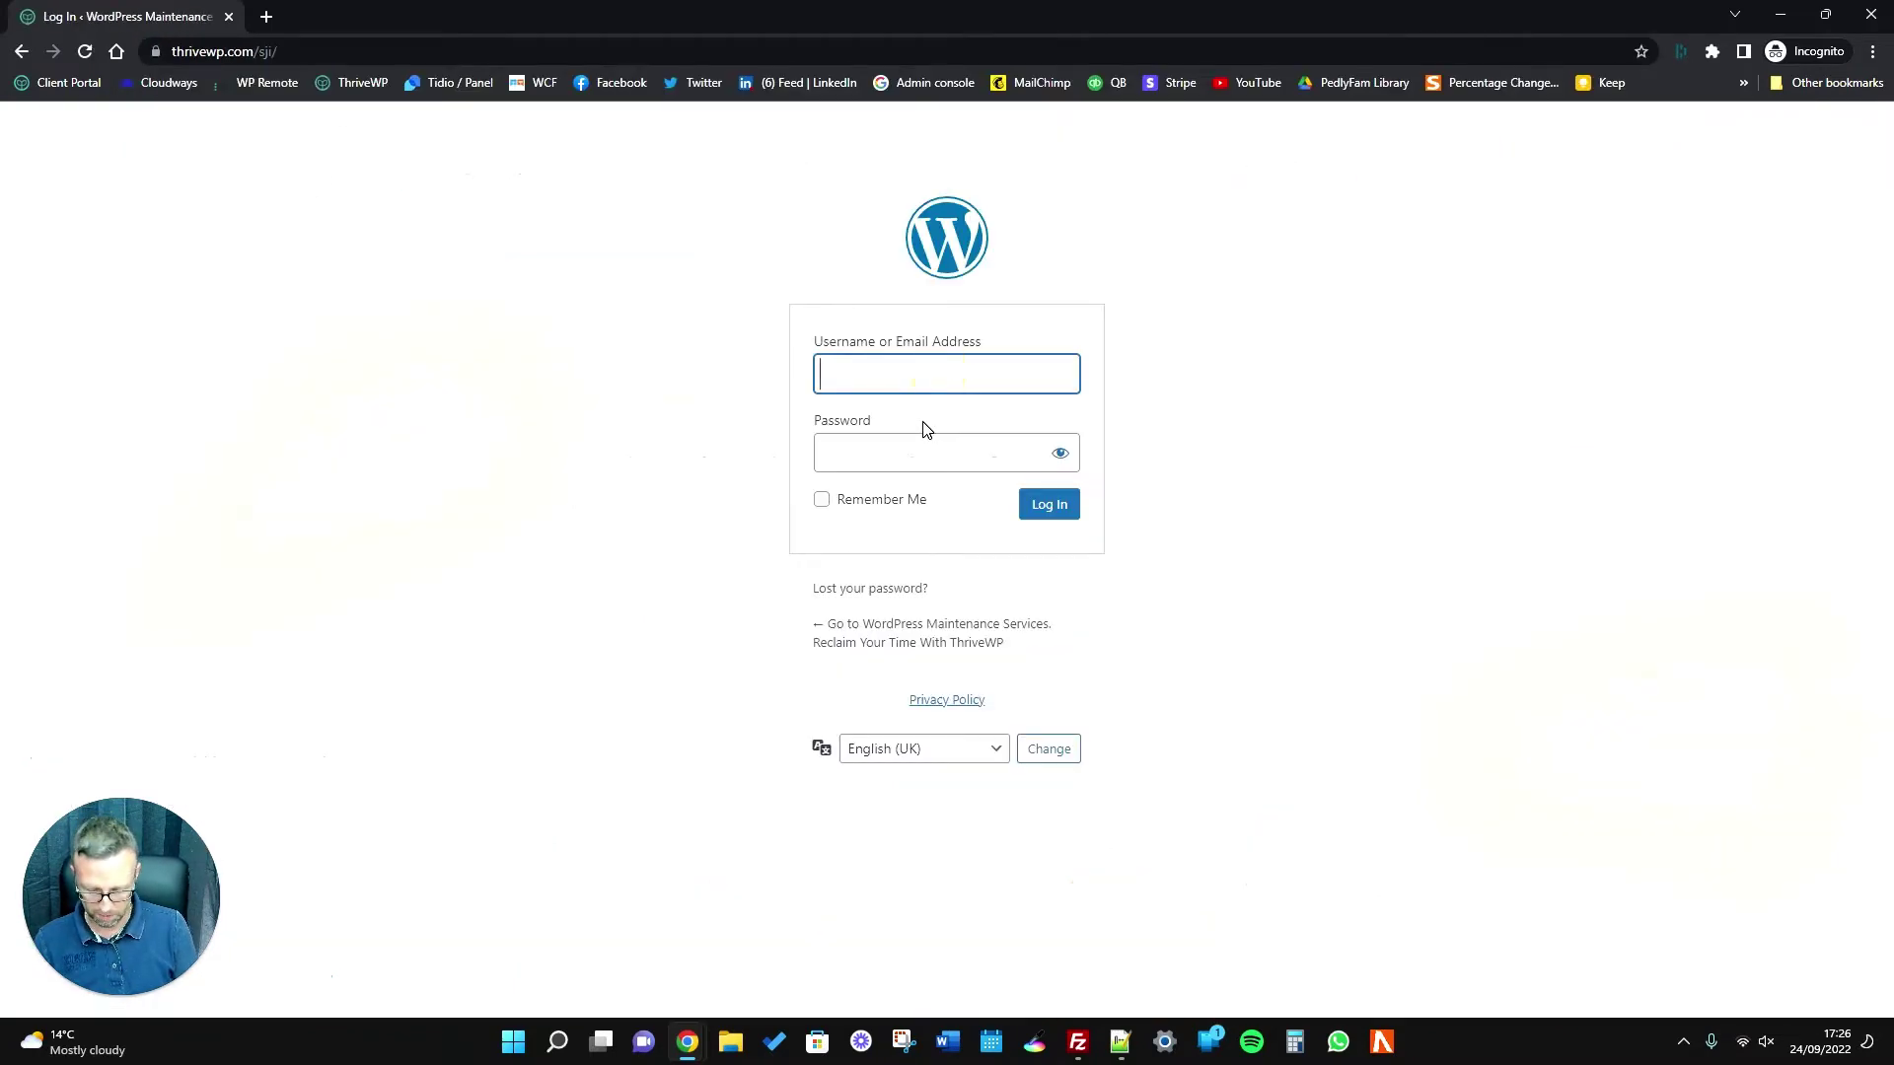
Log in with the new administrator's username and password, retyping the rejected password.
text(Username)
key(Tab)
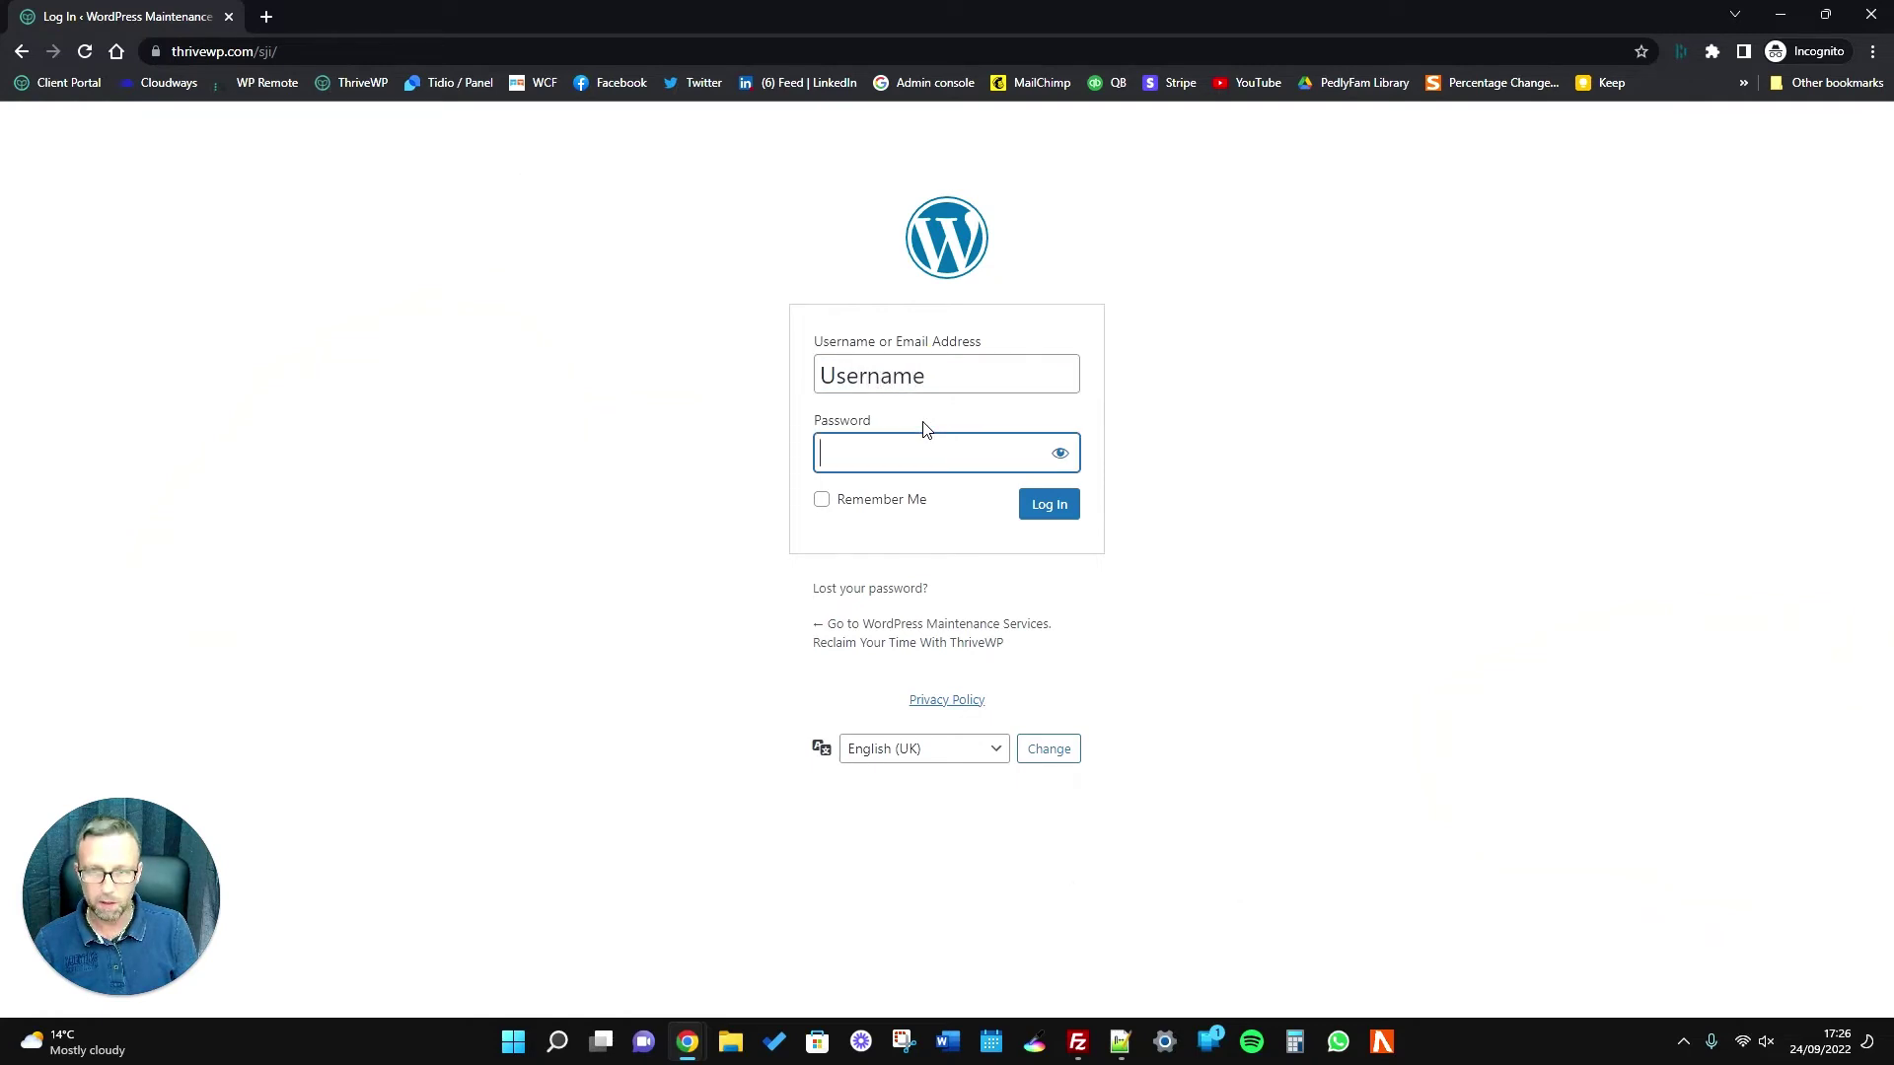
text(********)
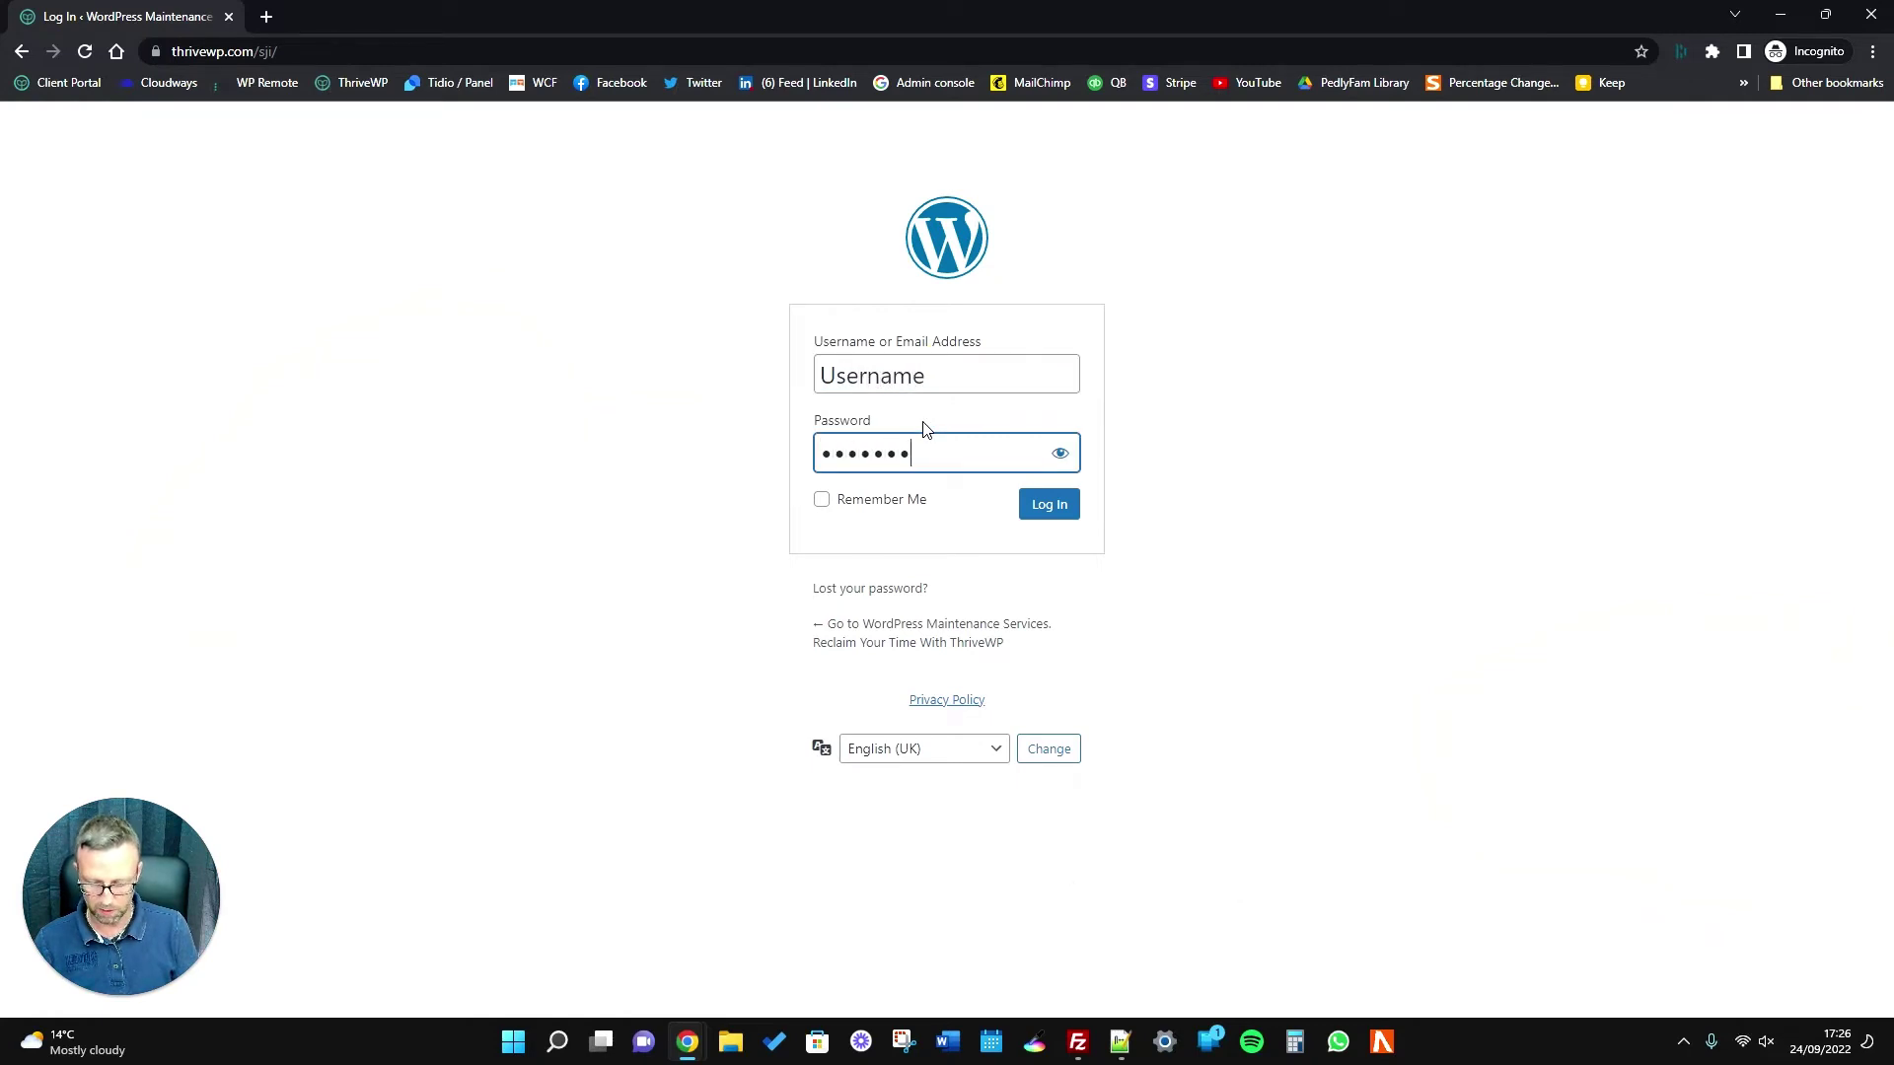
click(923, 483)
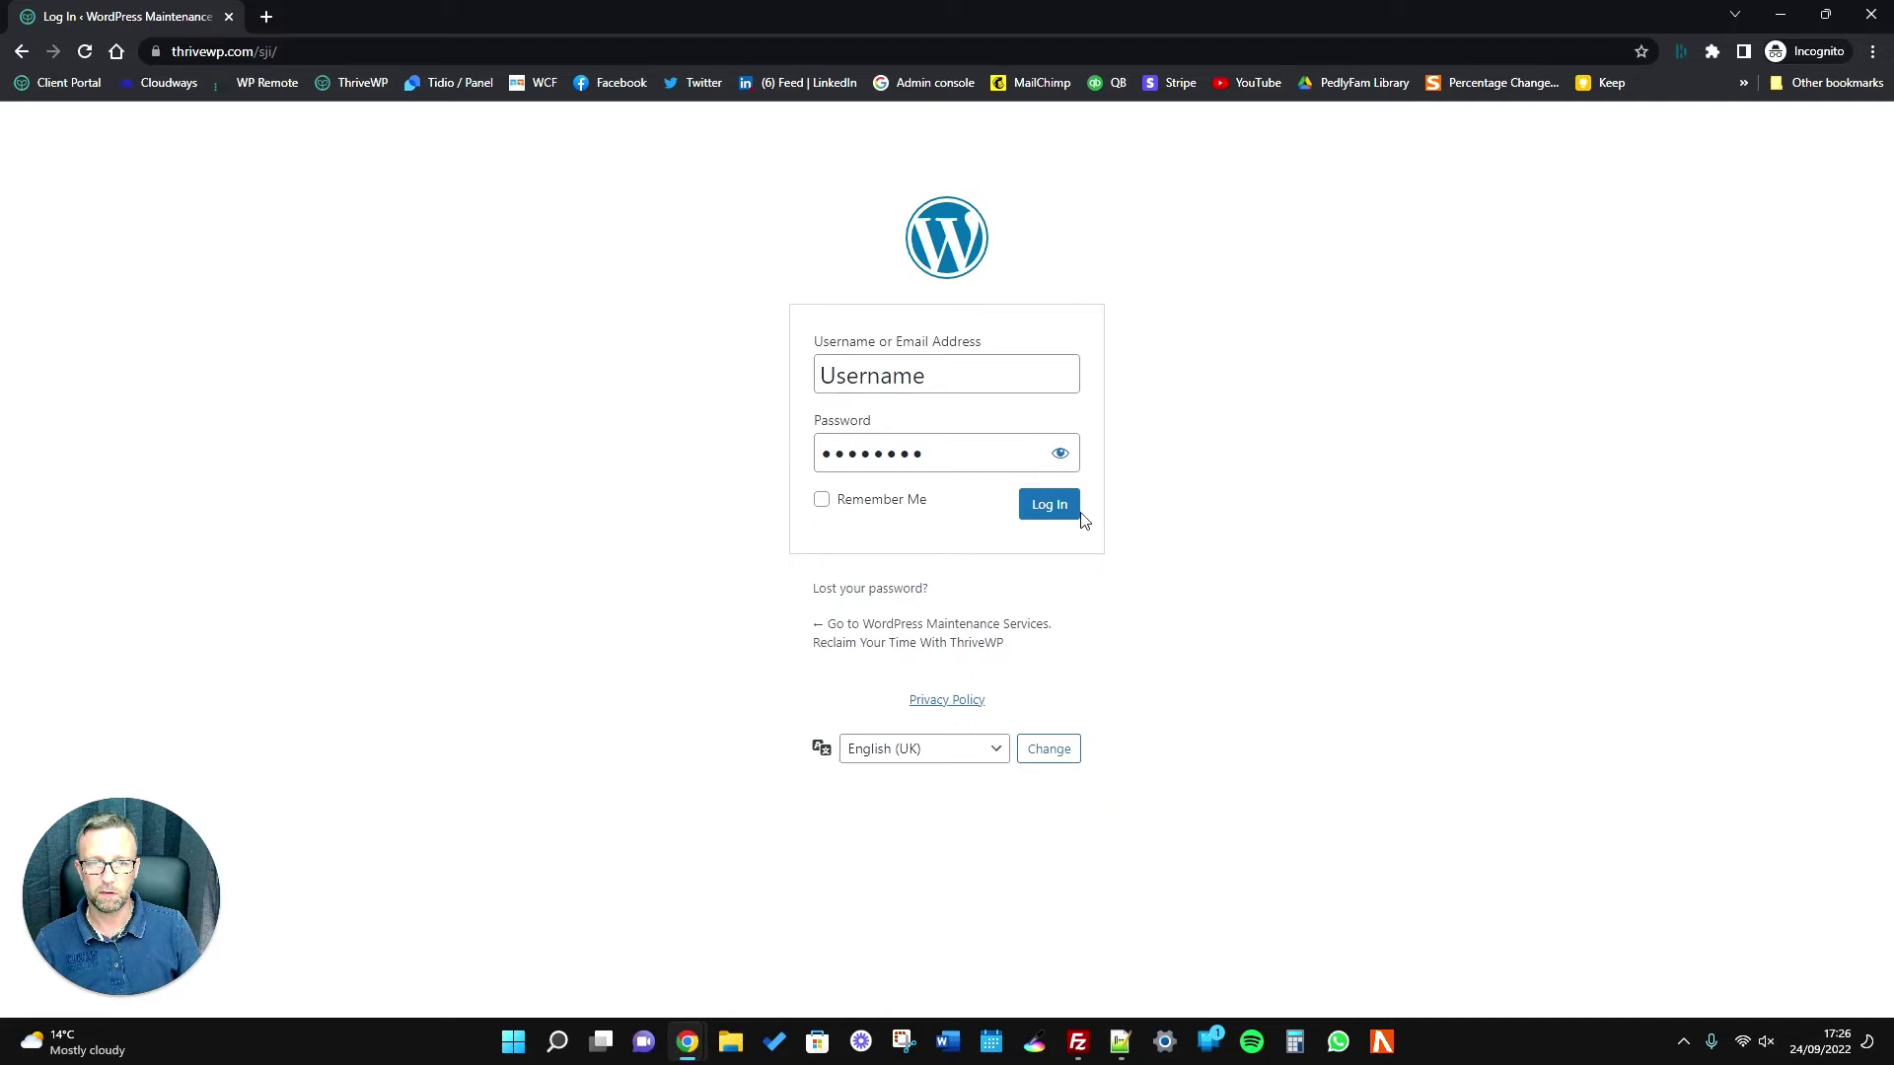
click(1052, 515)
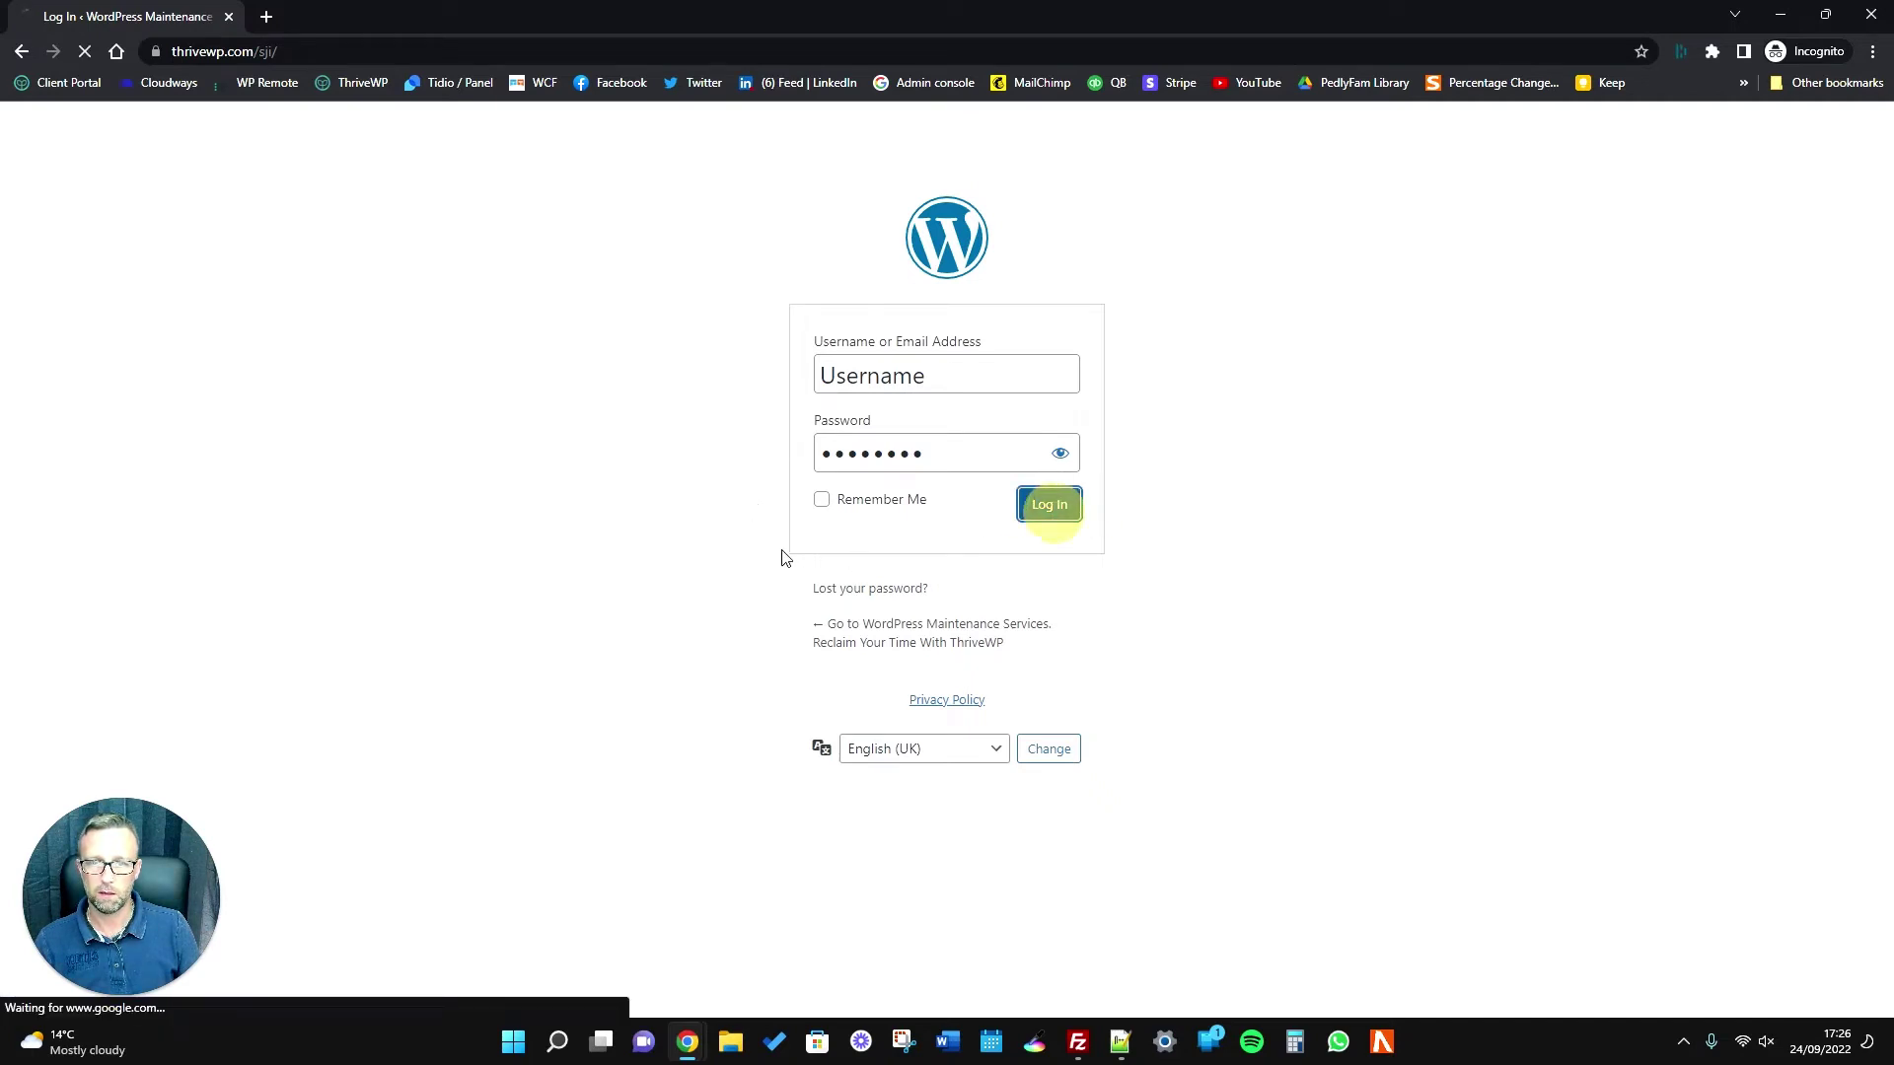
text(*)
click(909, 499)
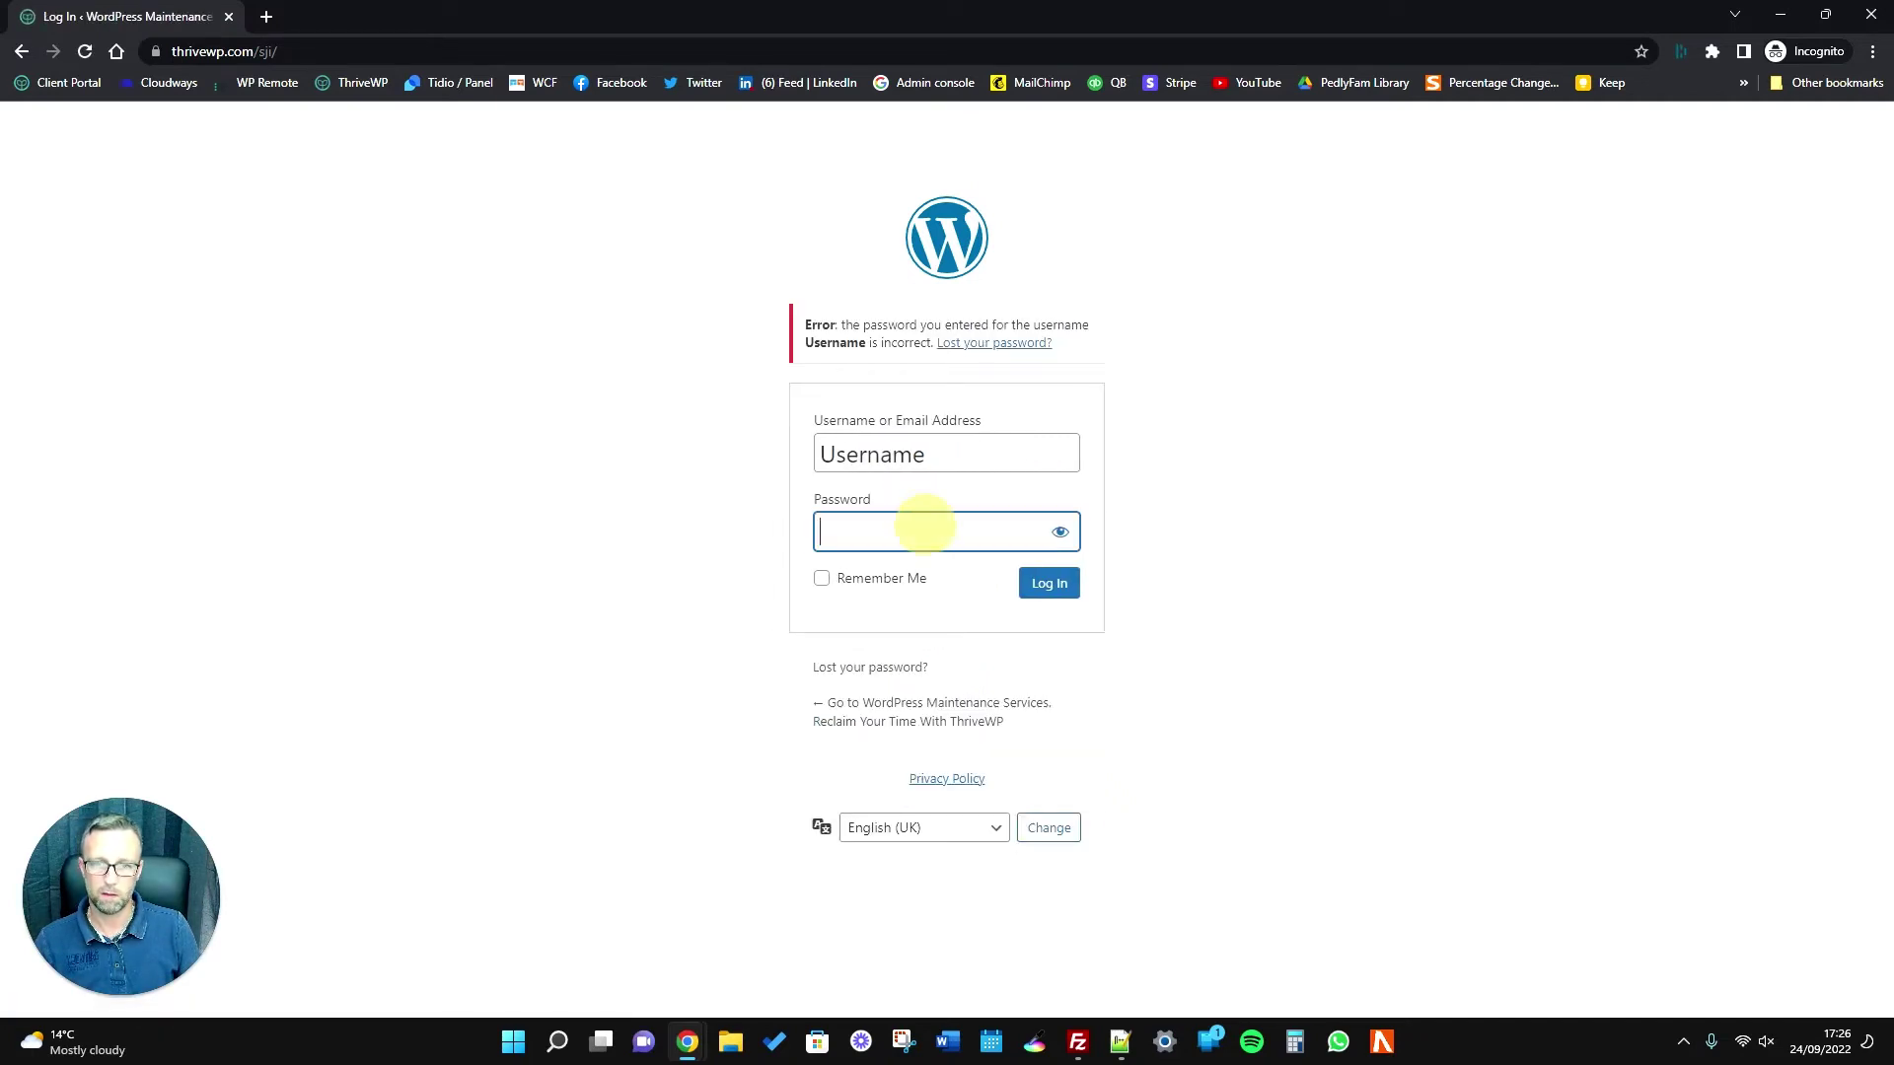
text(***)
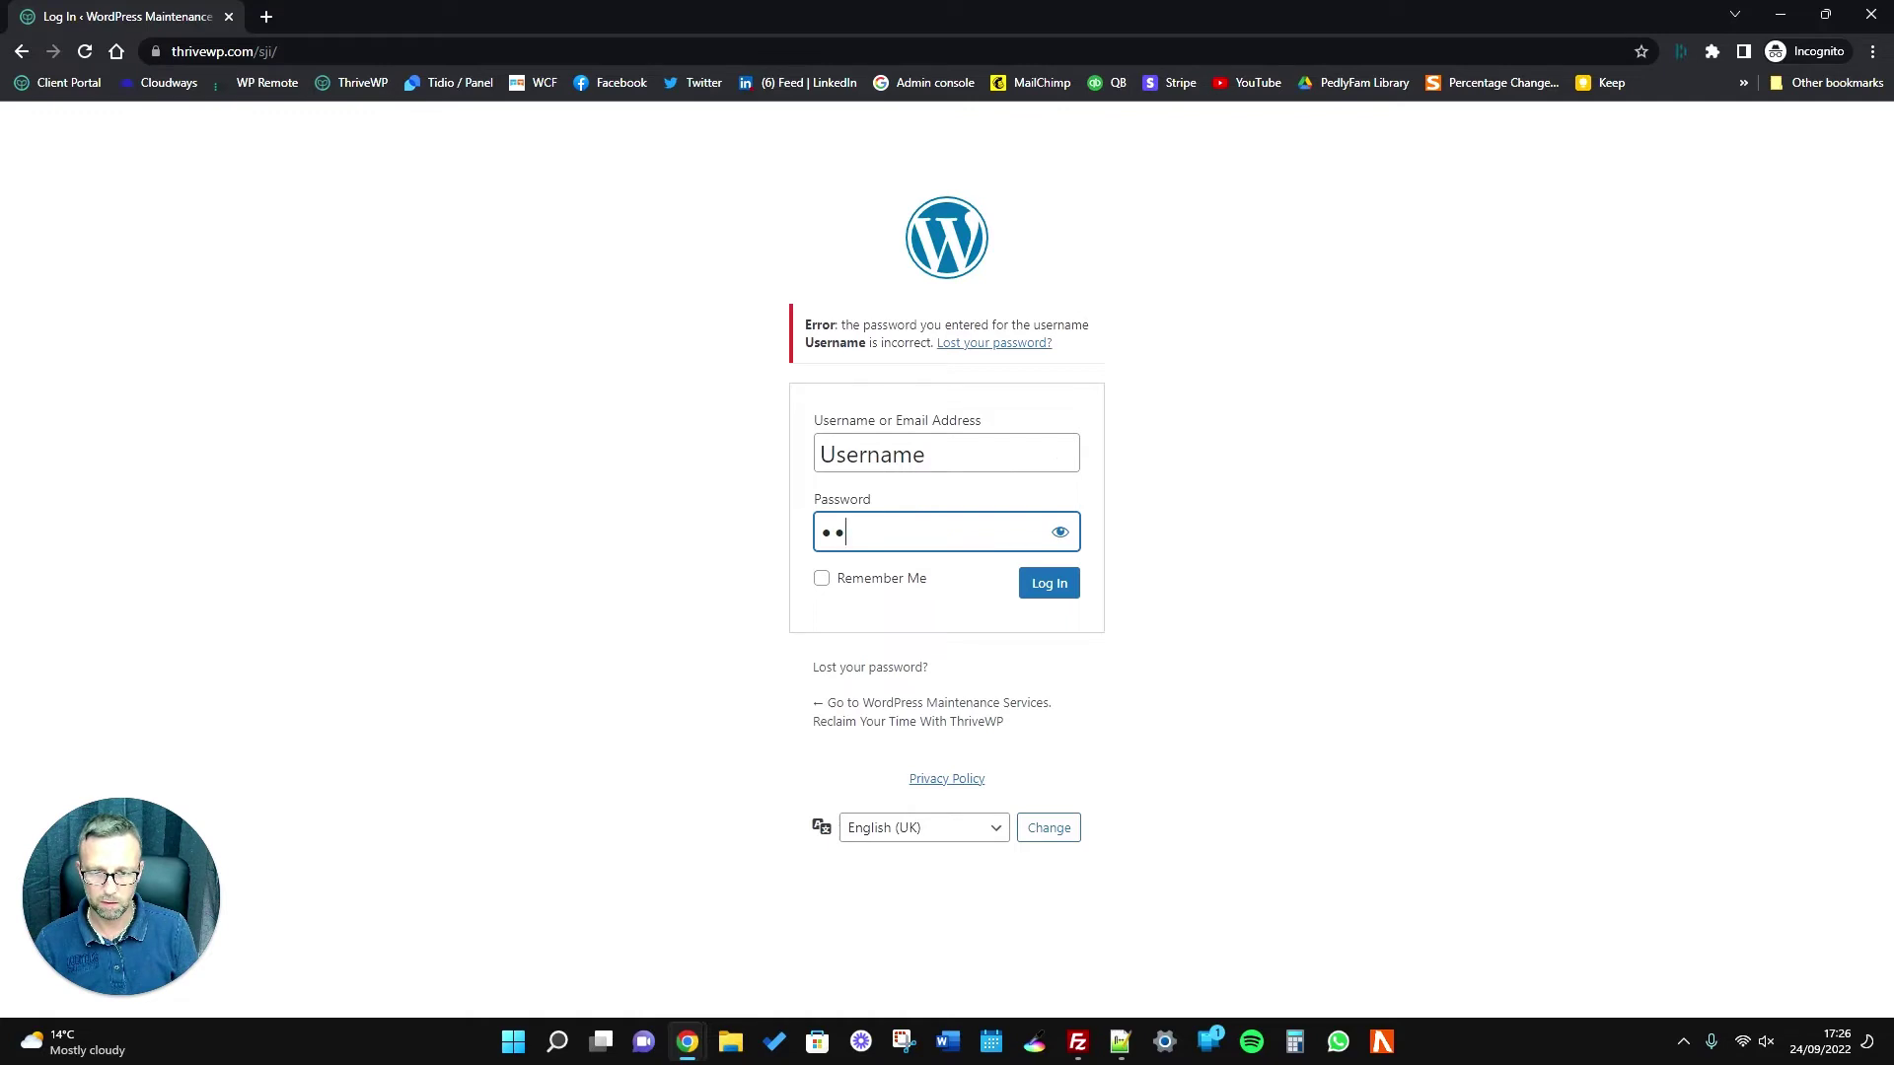
key(BackSpace)
key(BackSpace)
text(****)
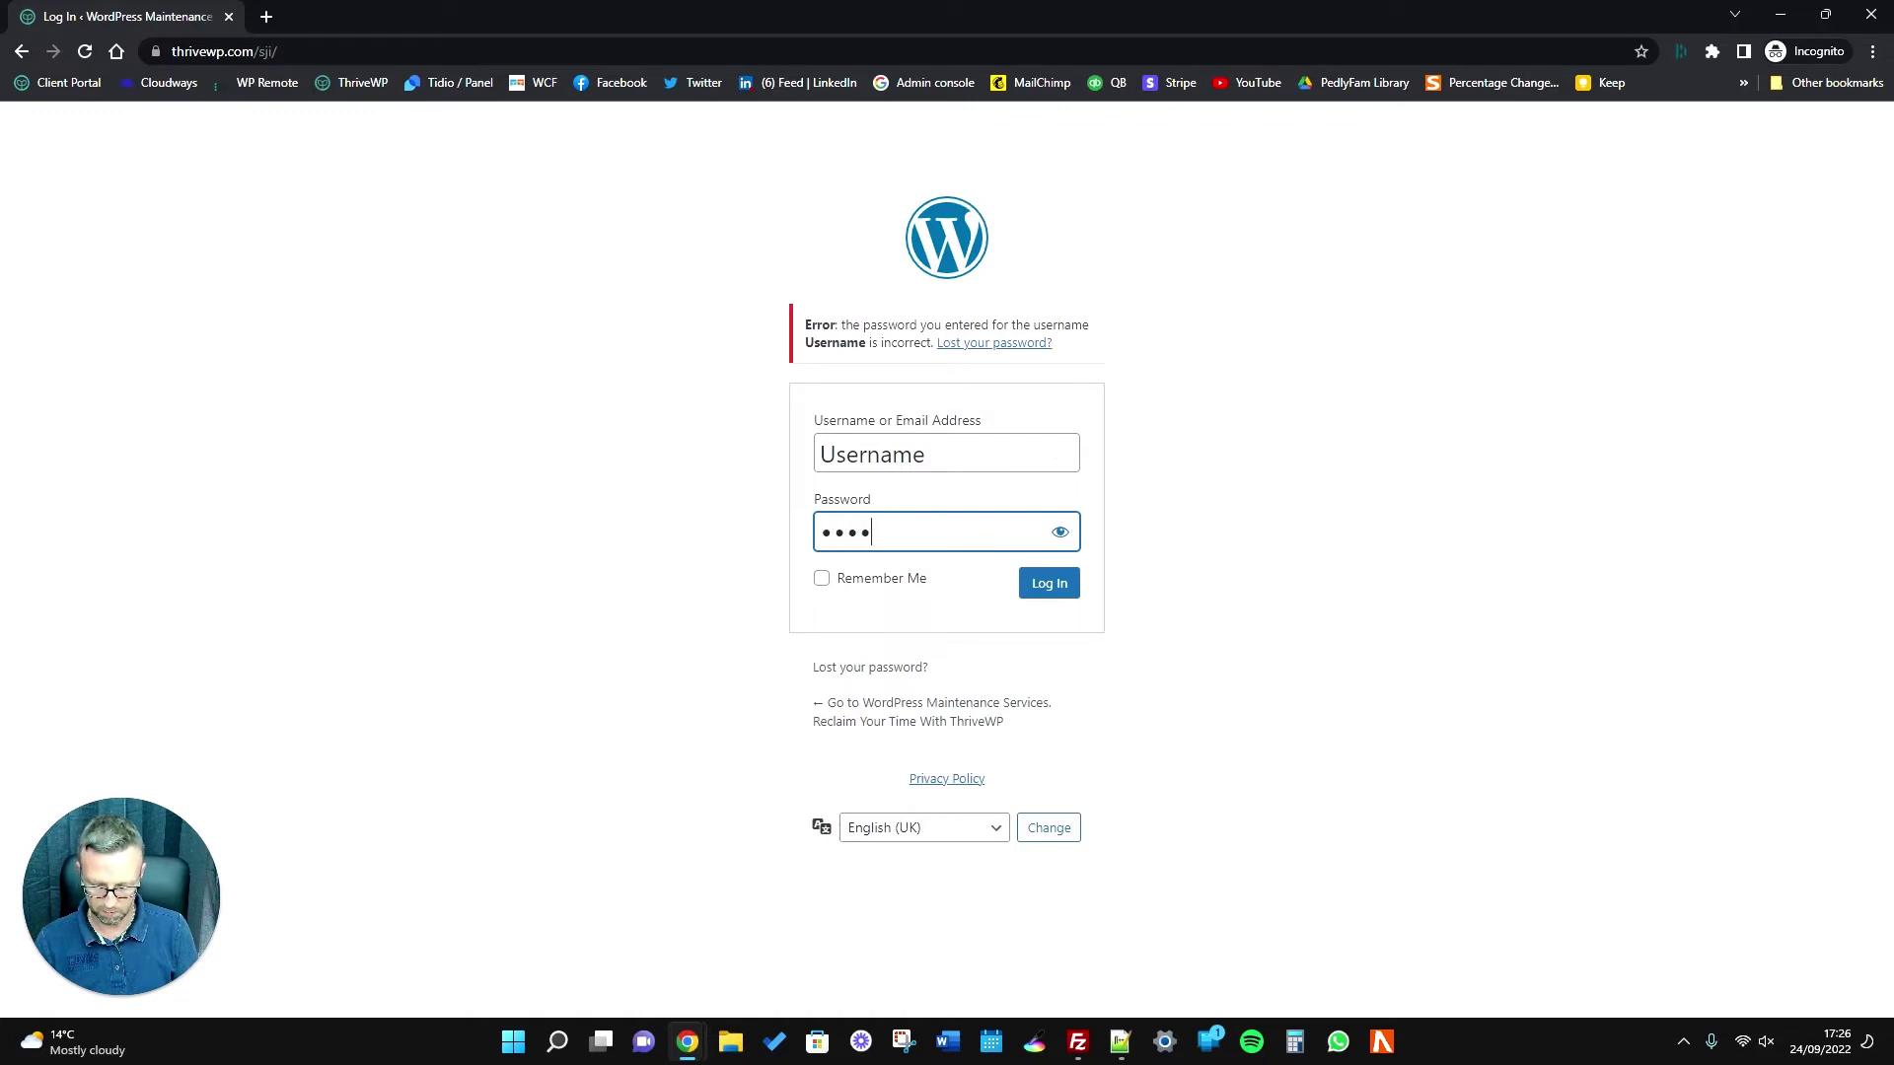
text(****)
key(Return)
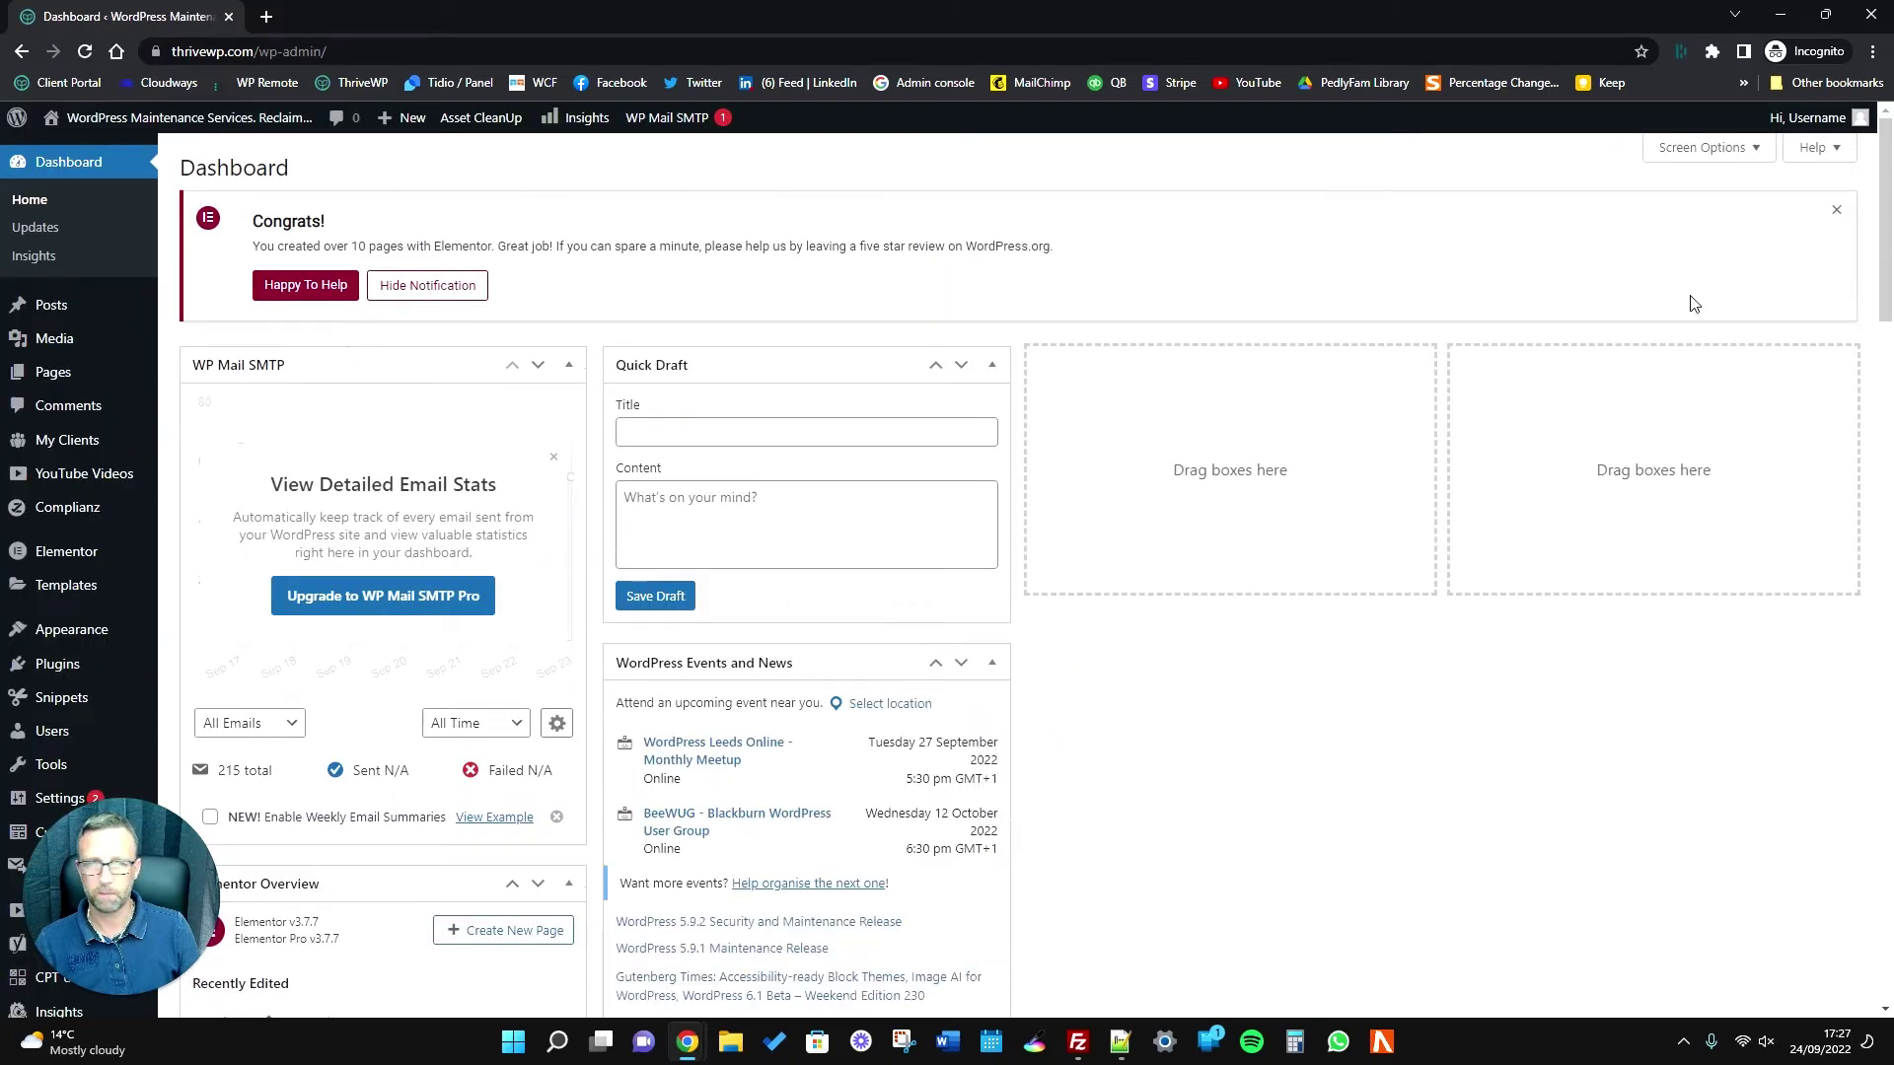
Dismiss the Congrats notice, check the Users list for the new administrator, and open its profile.
click(1836, 211)
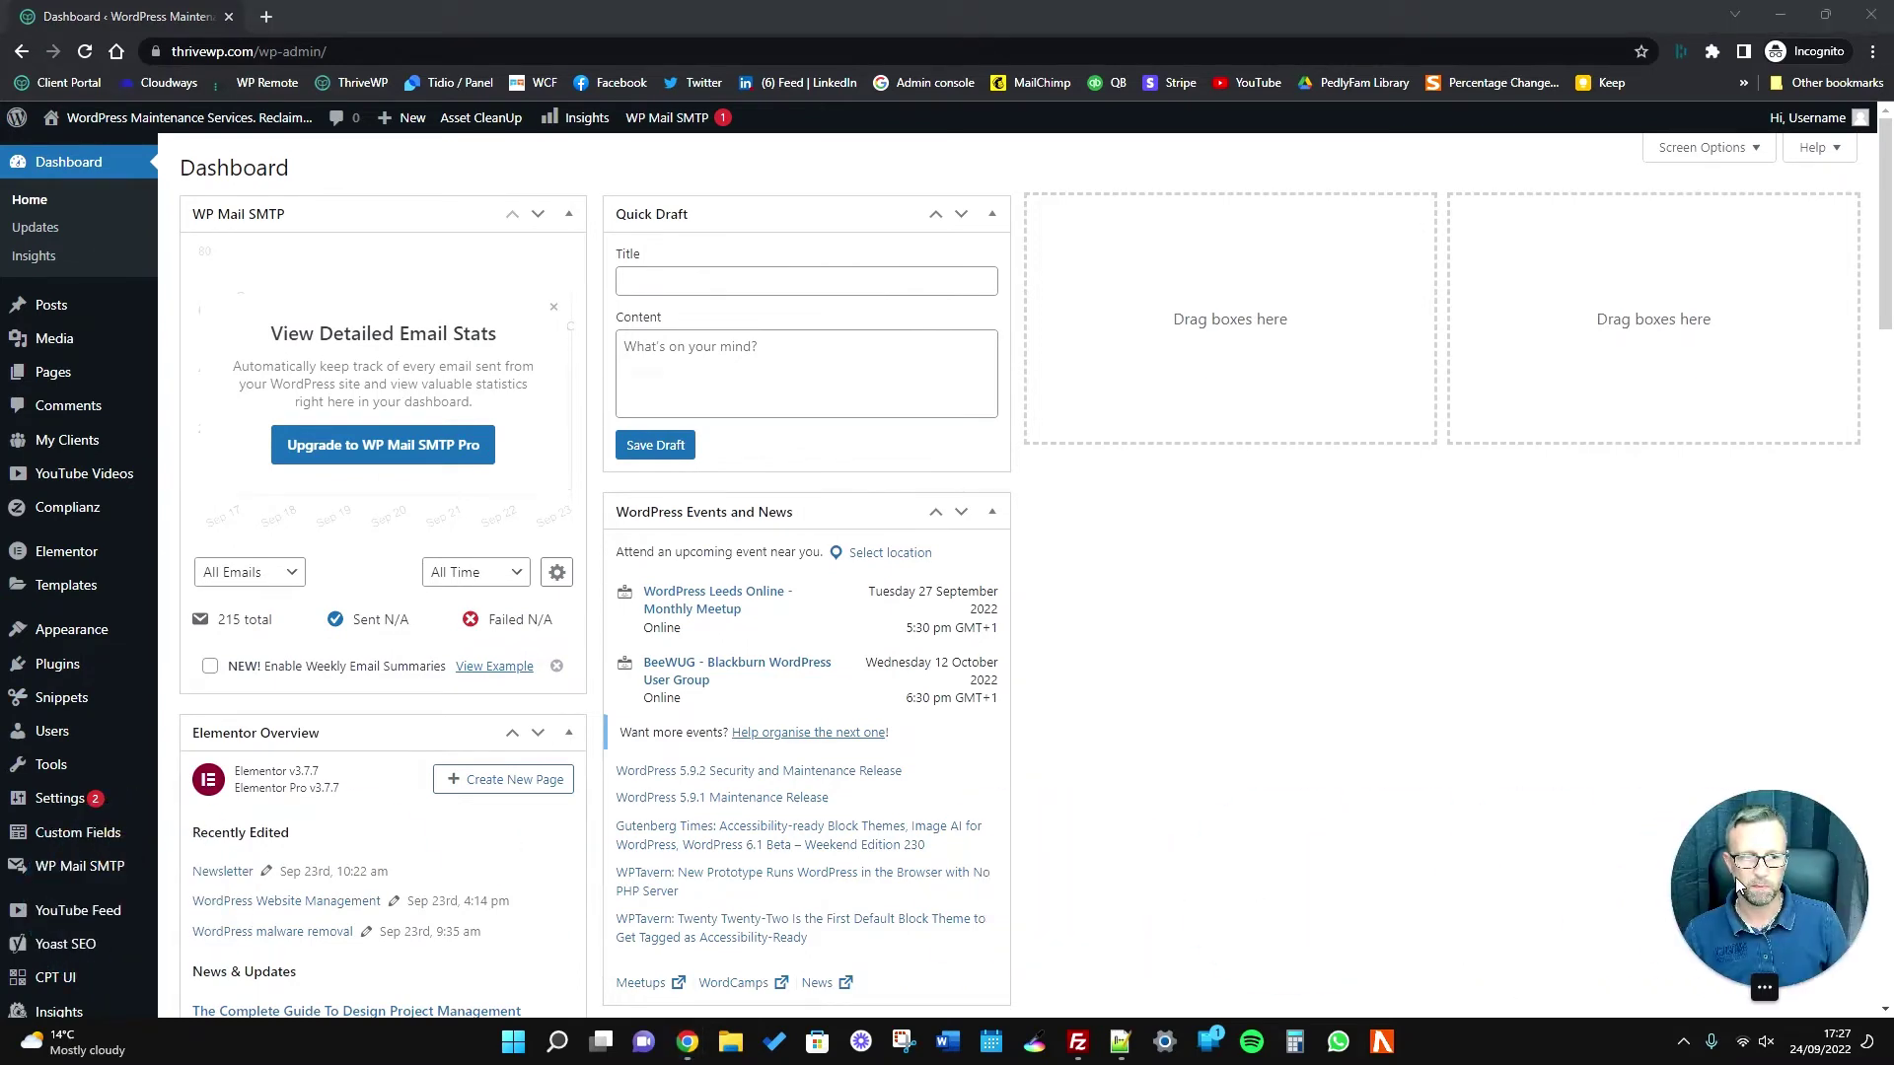
mouse_move(44, 742)
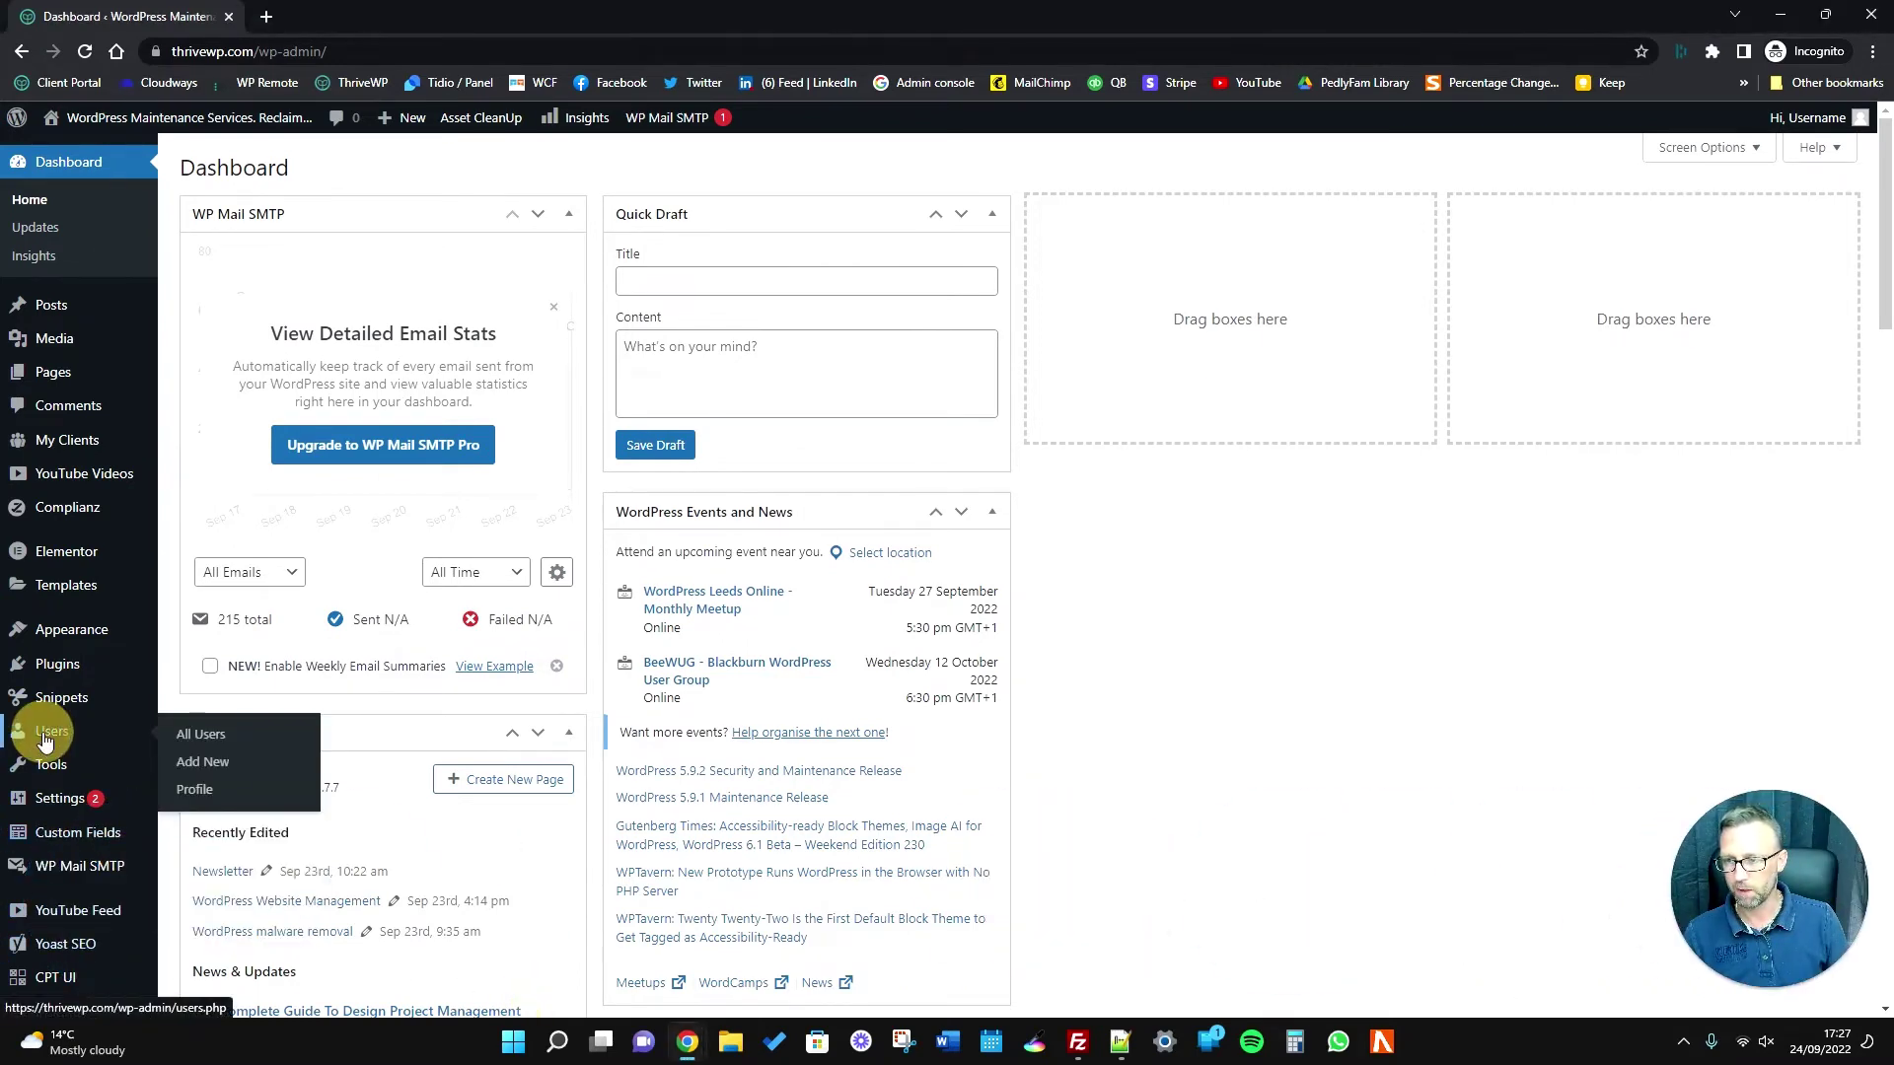
click(44, 737)
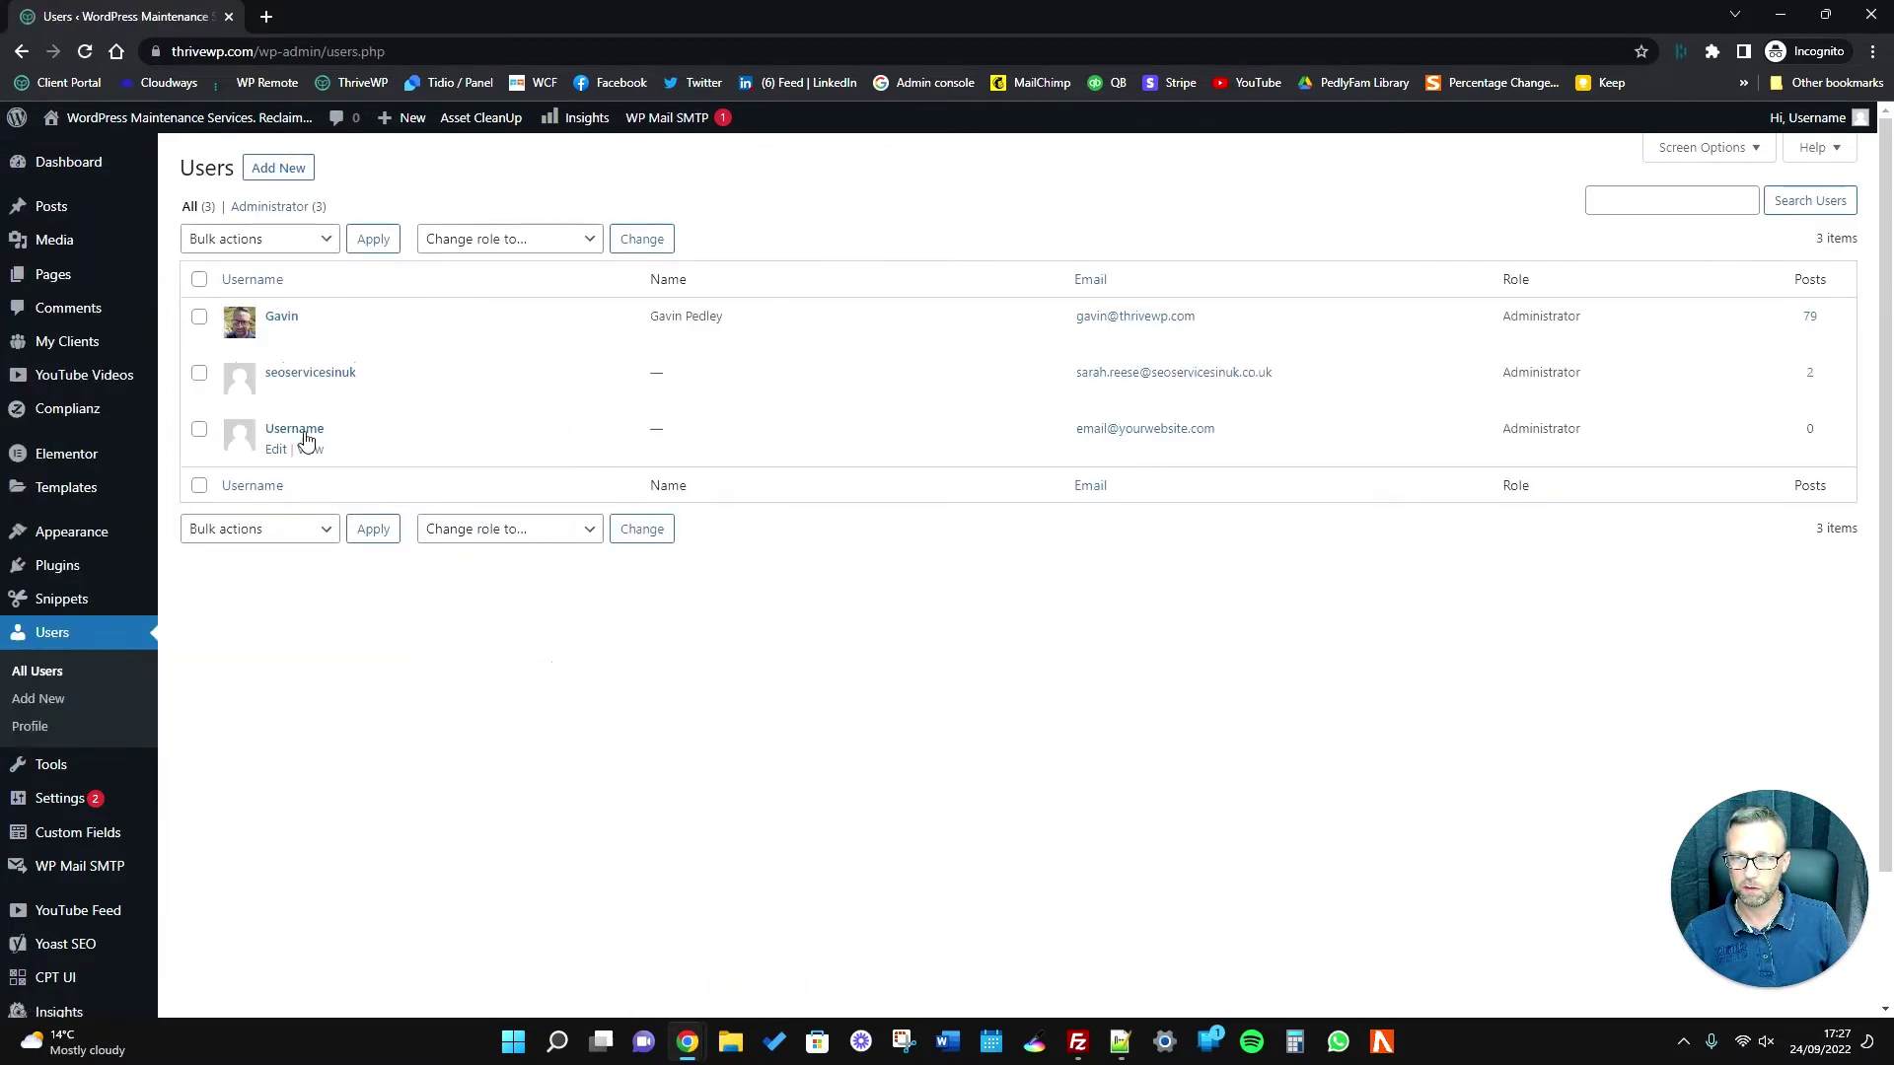
click(301, 430)
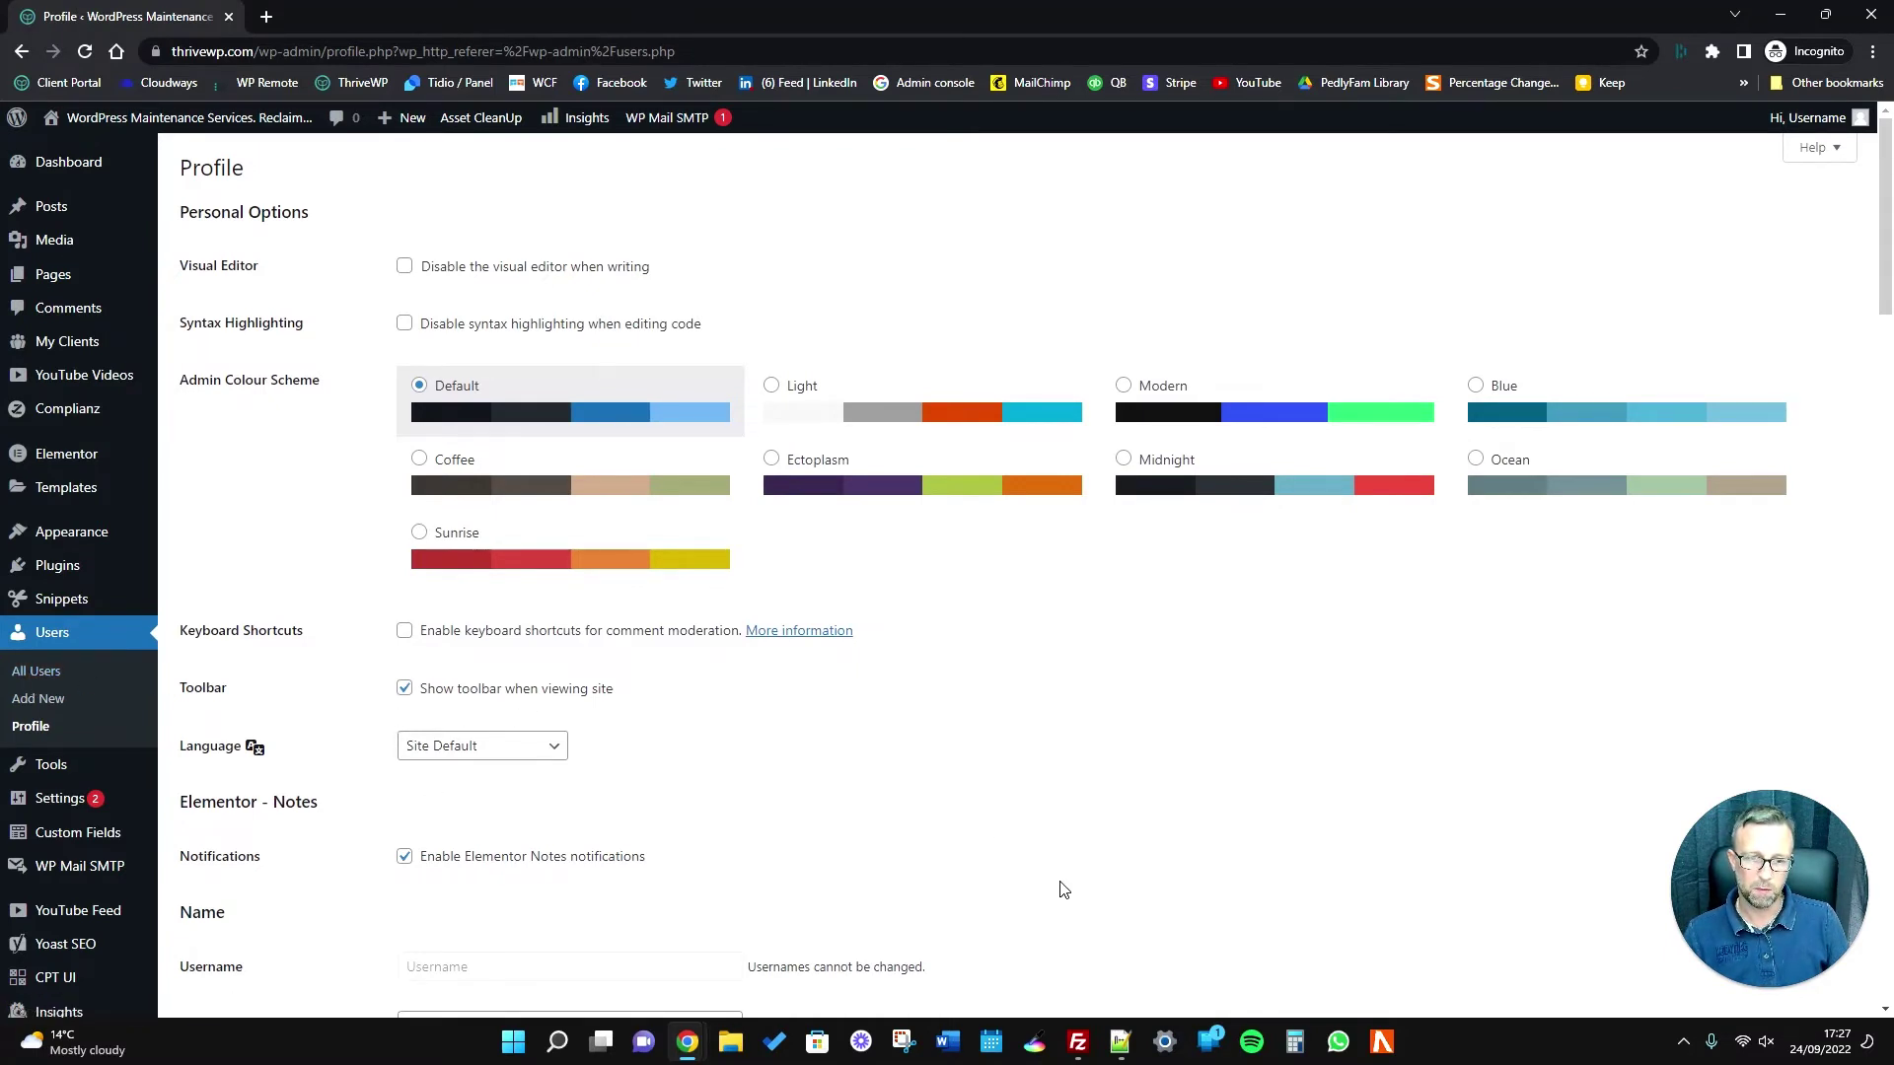
mouse_move(1089, 1048)
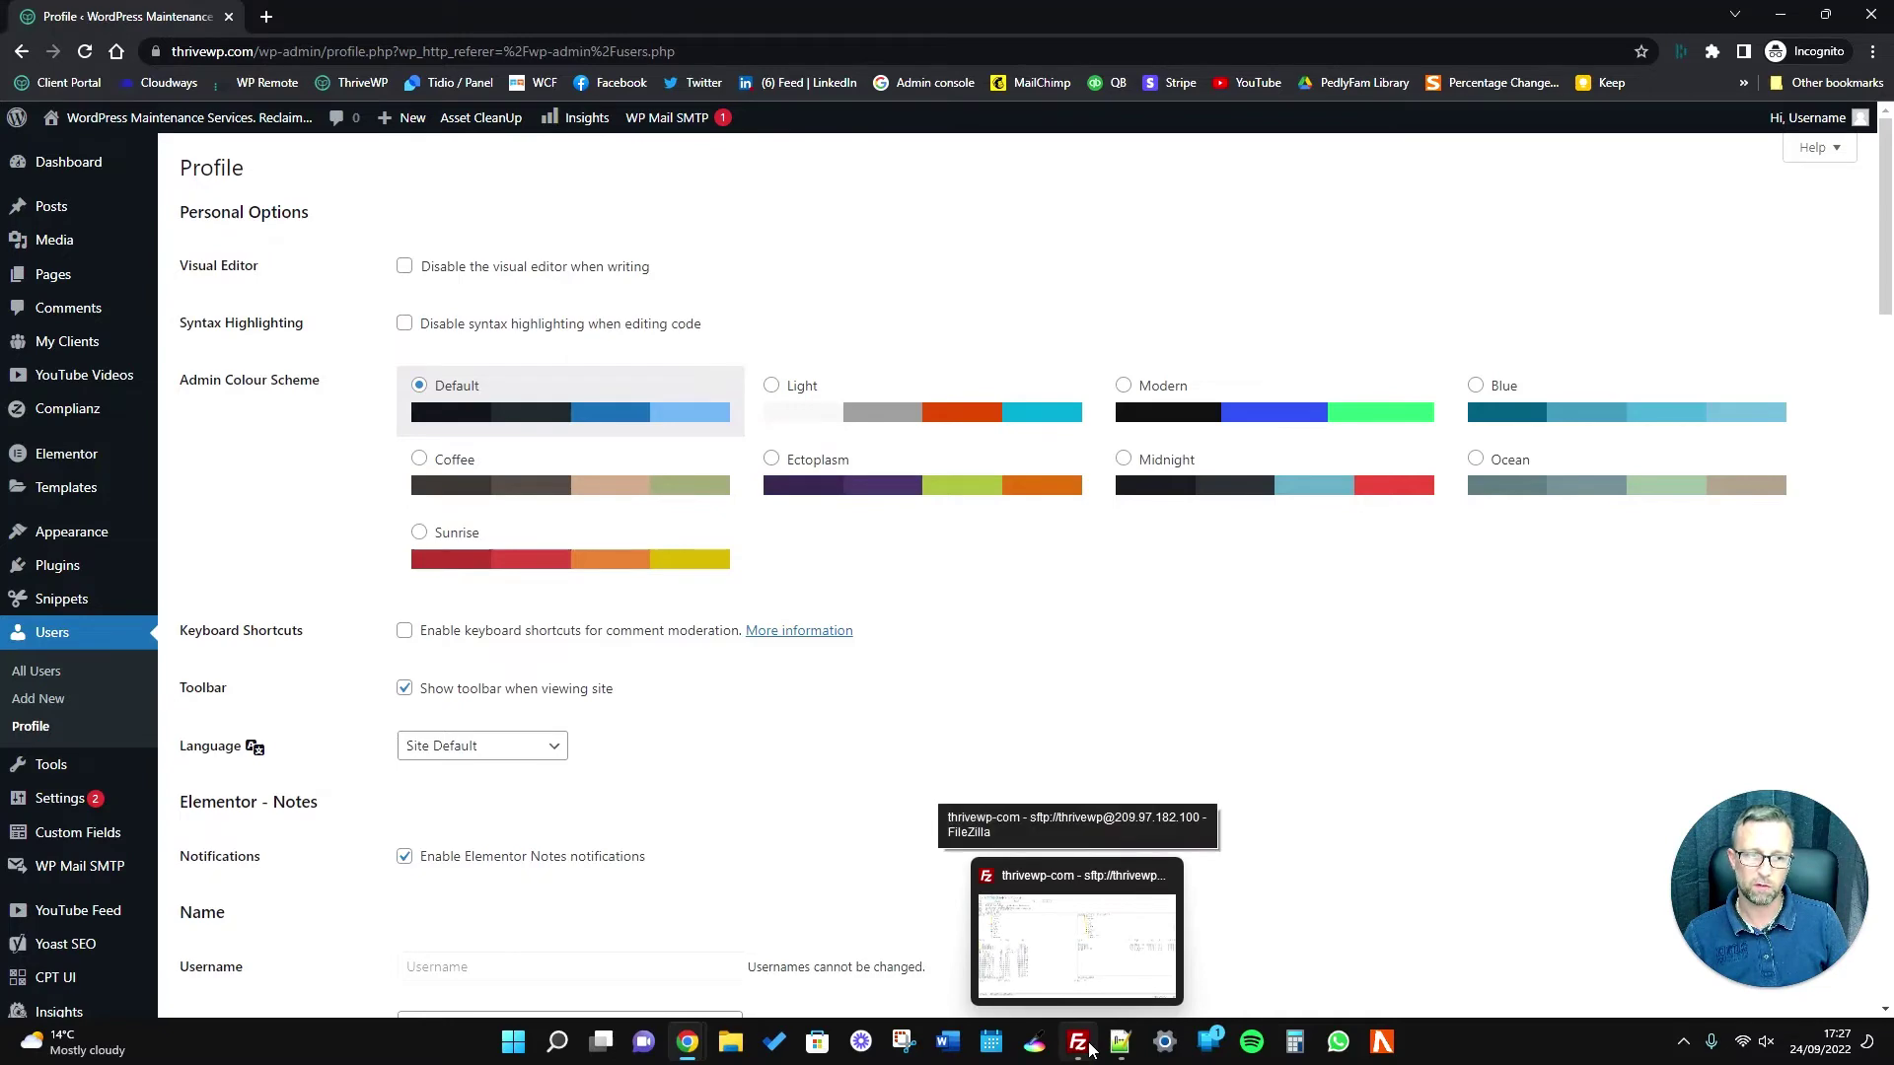
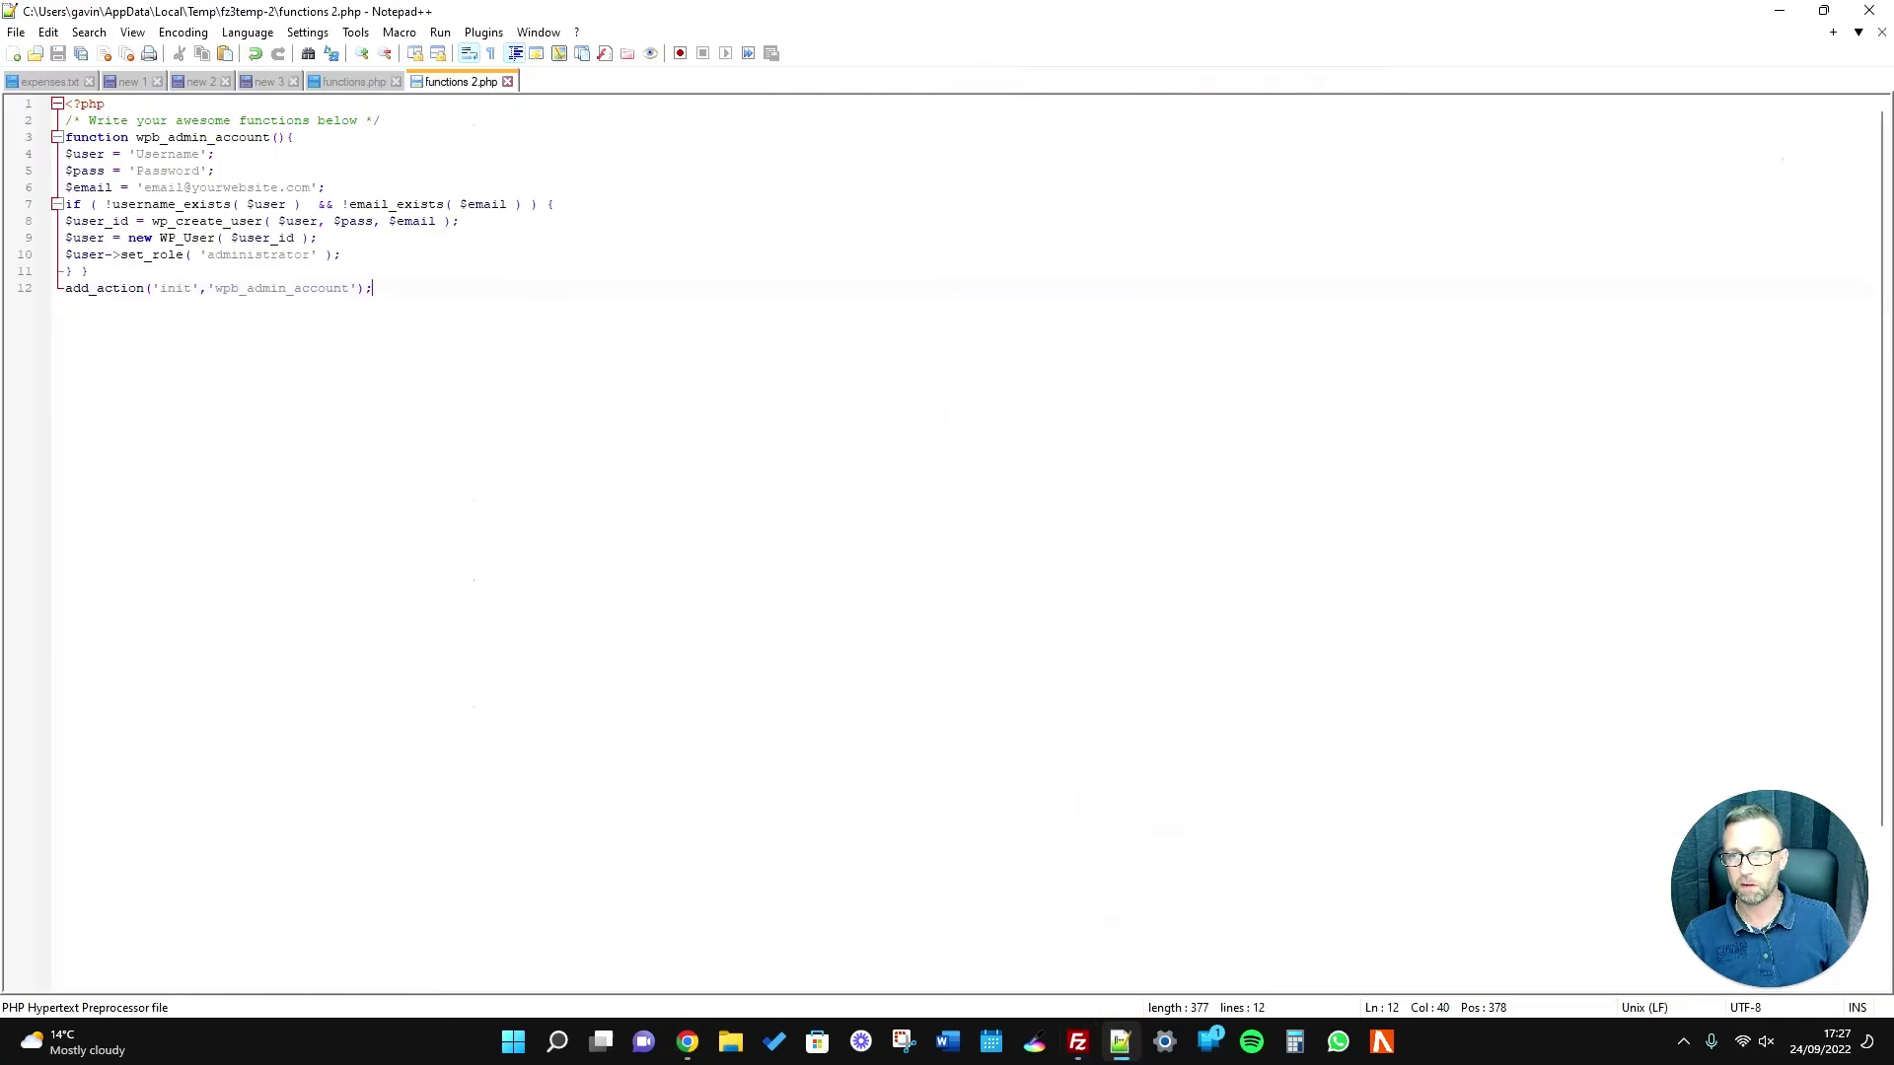
Select lines 3–12 holding the wpb_admin_account admin-creation function, dragging from line 12 up to line 3.
drag(372, 288, 65, 137)
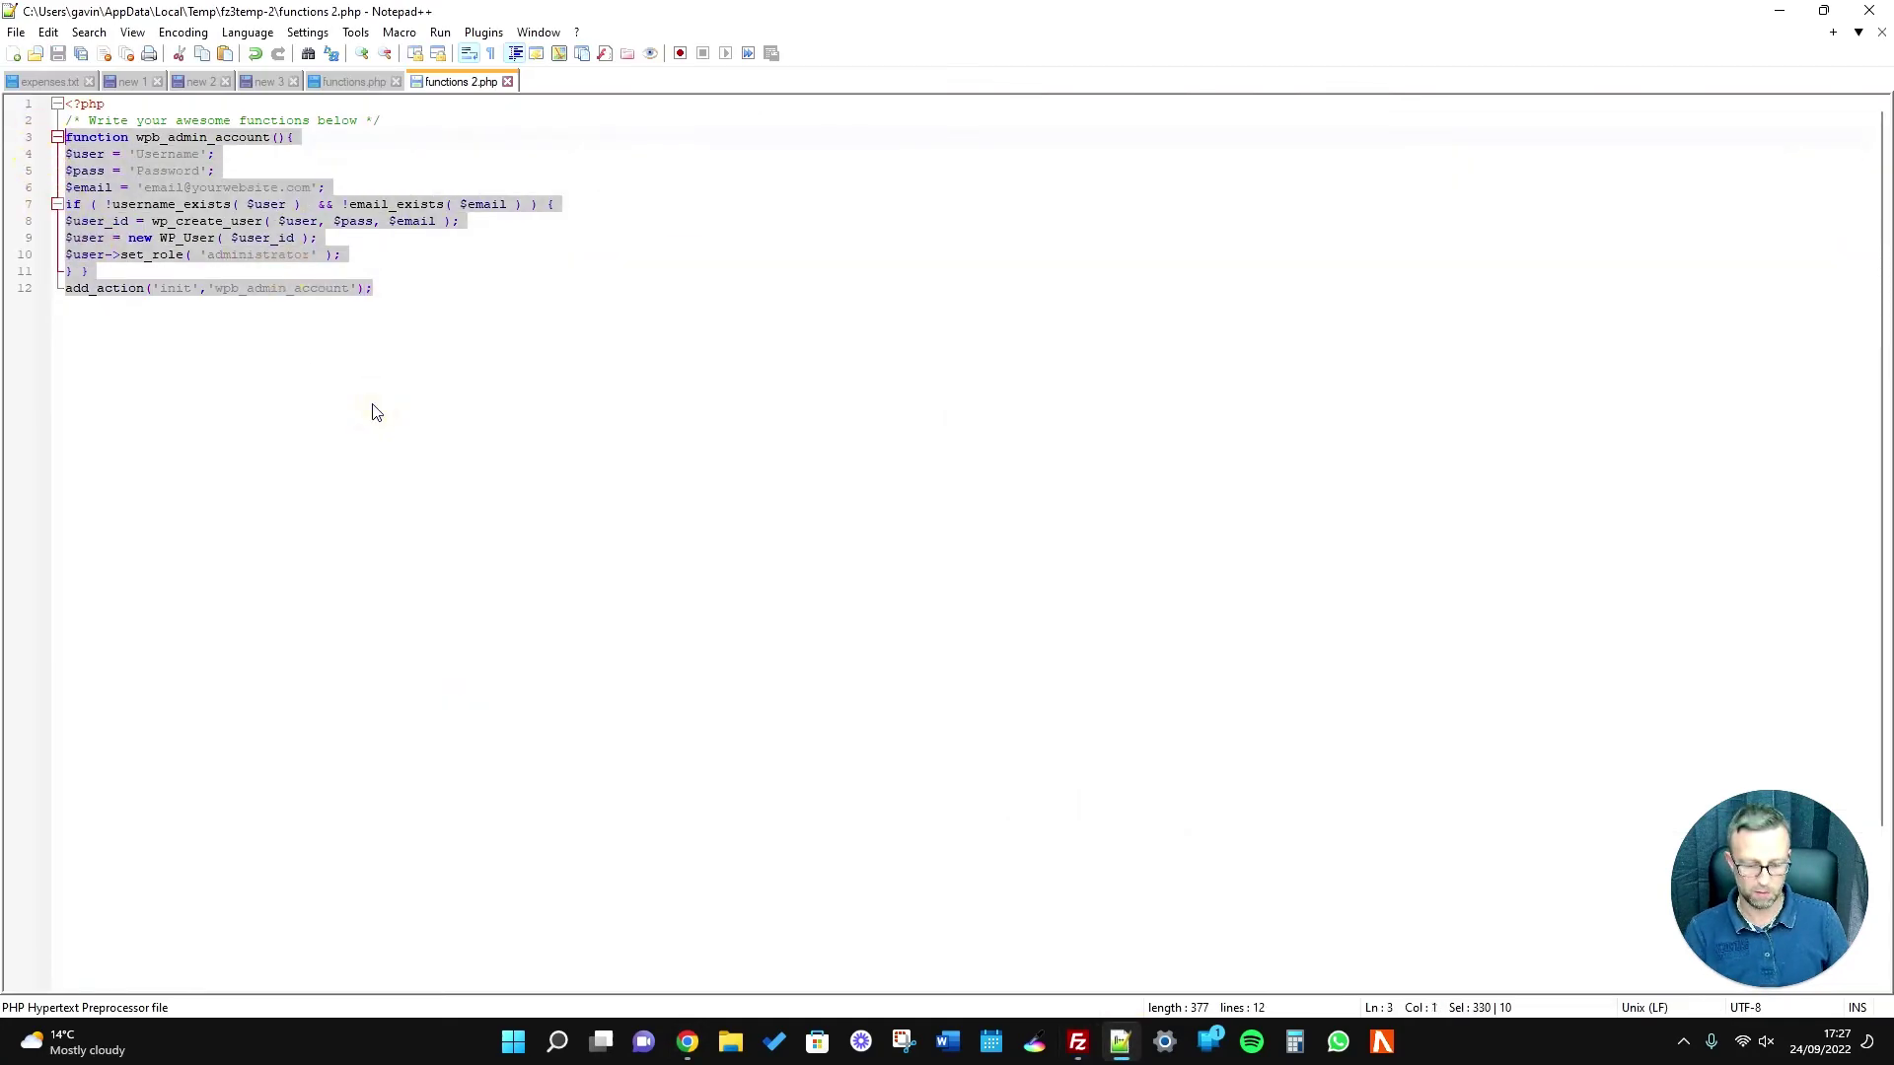
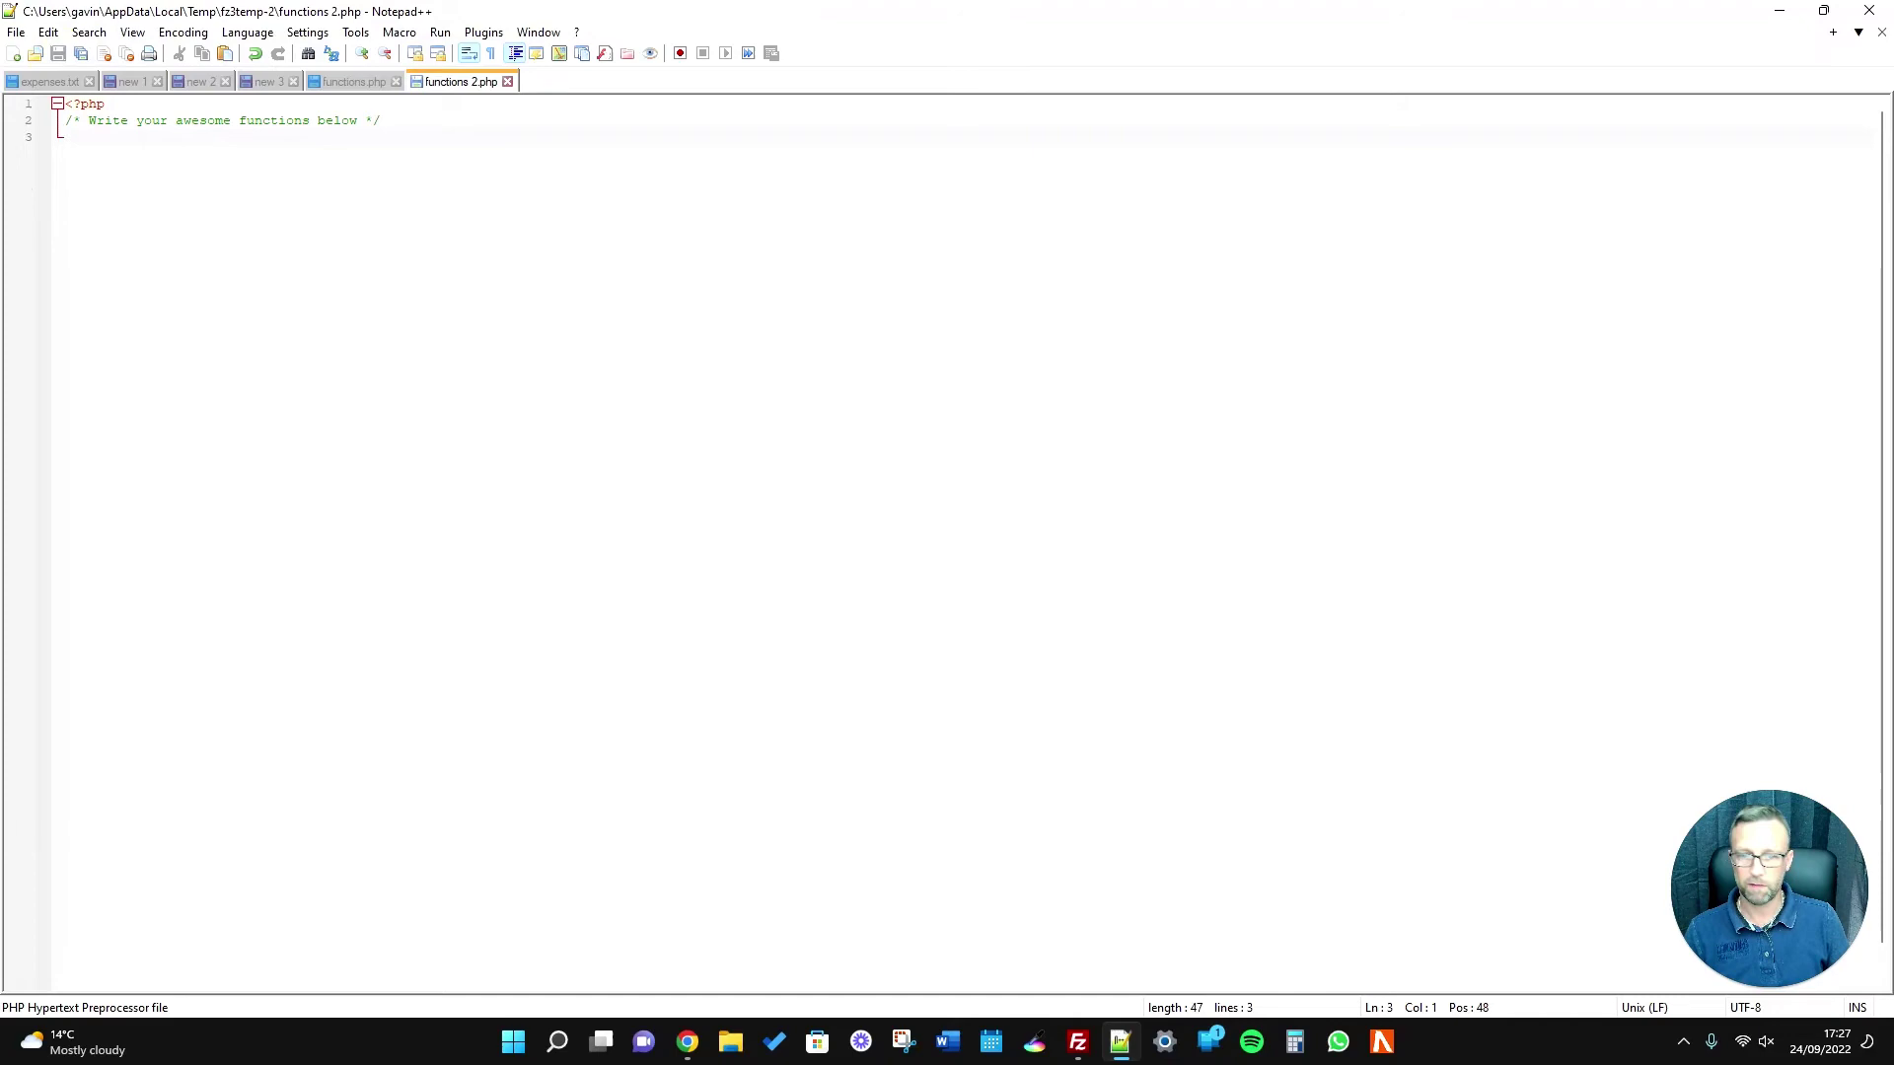
Re-upload the edited 47 B functions.php to the server's thrivewp theme folder from FileZilla.
click(1077, 1042)
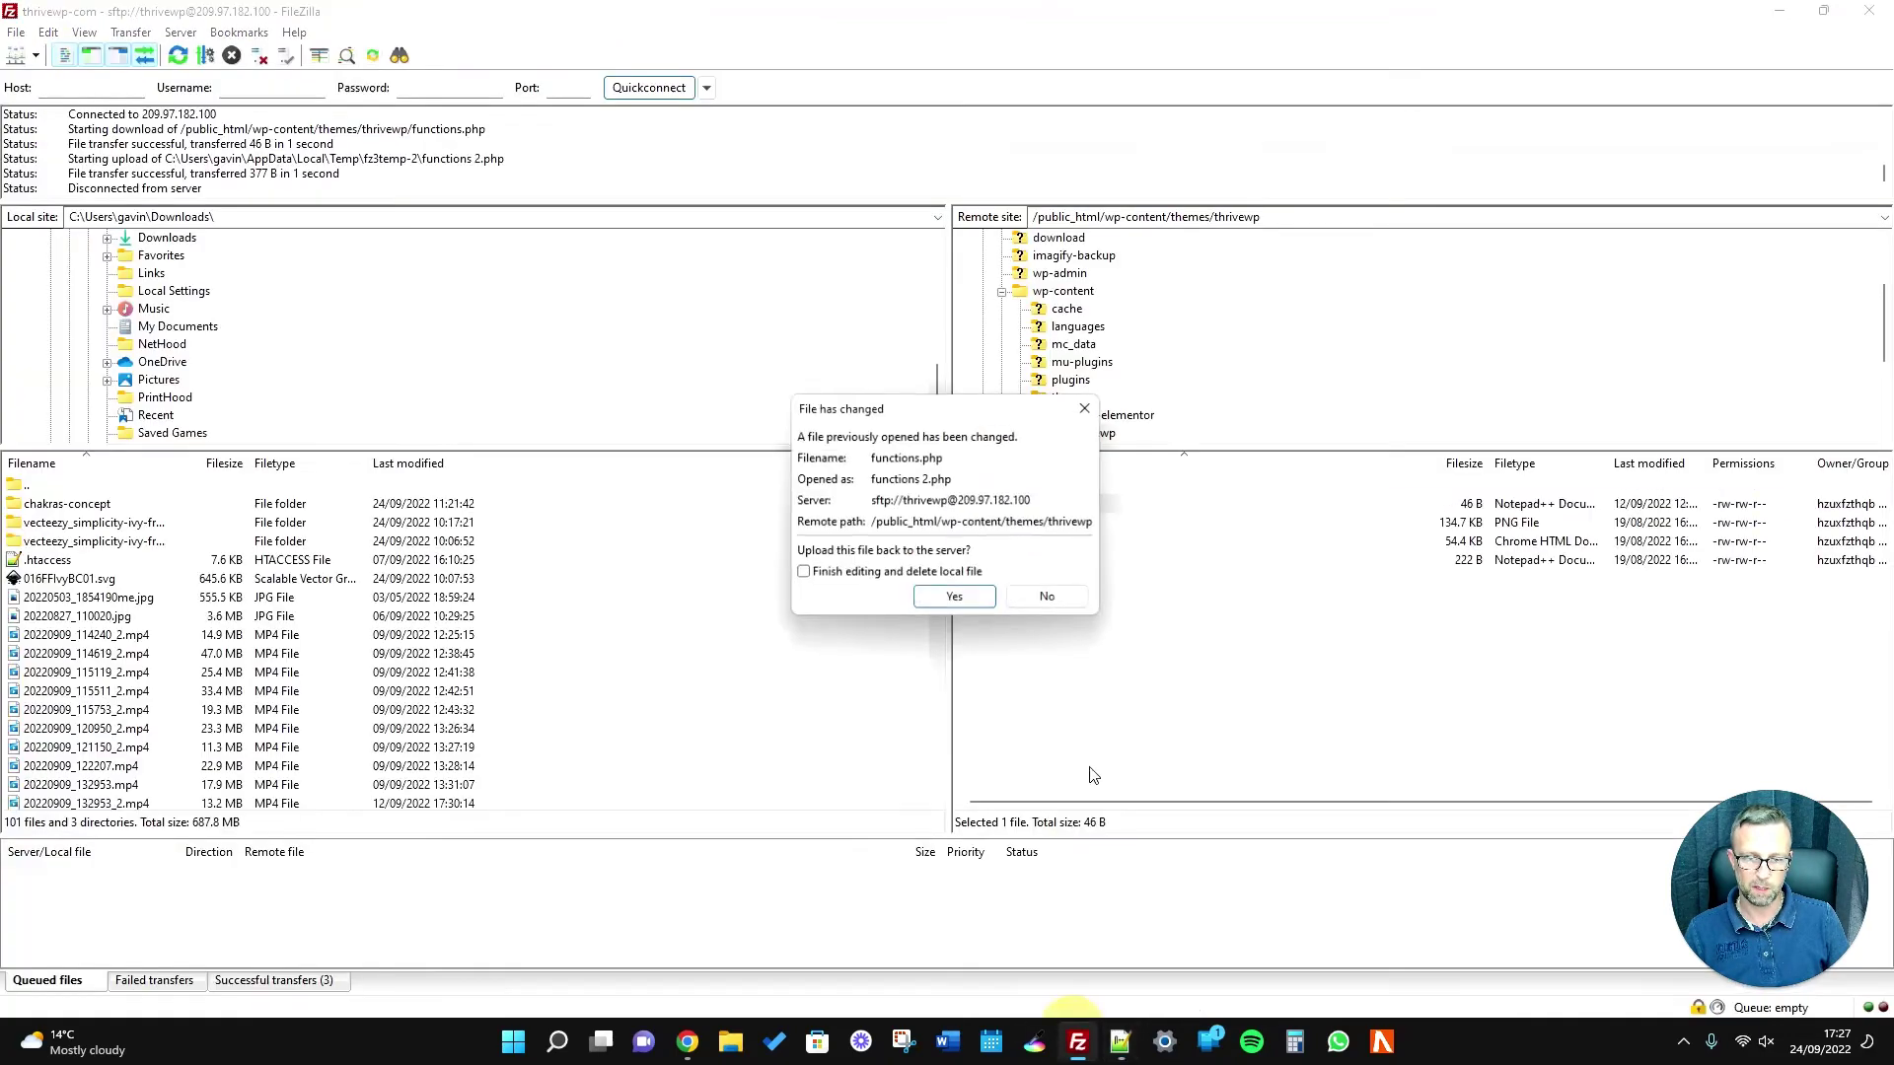
click(956, 599)
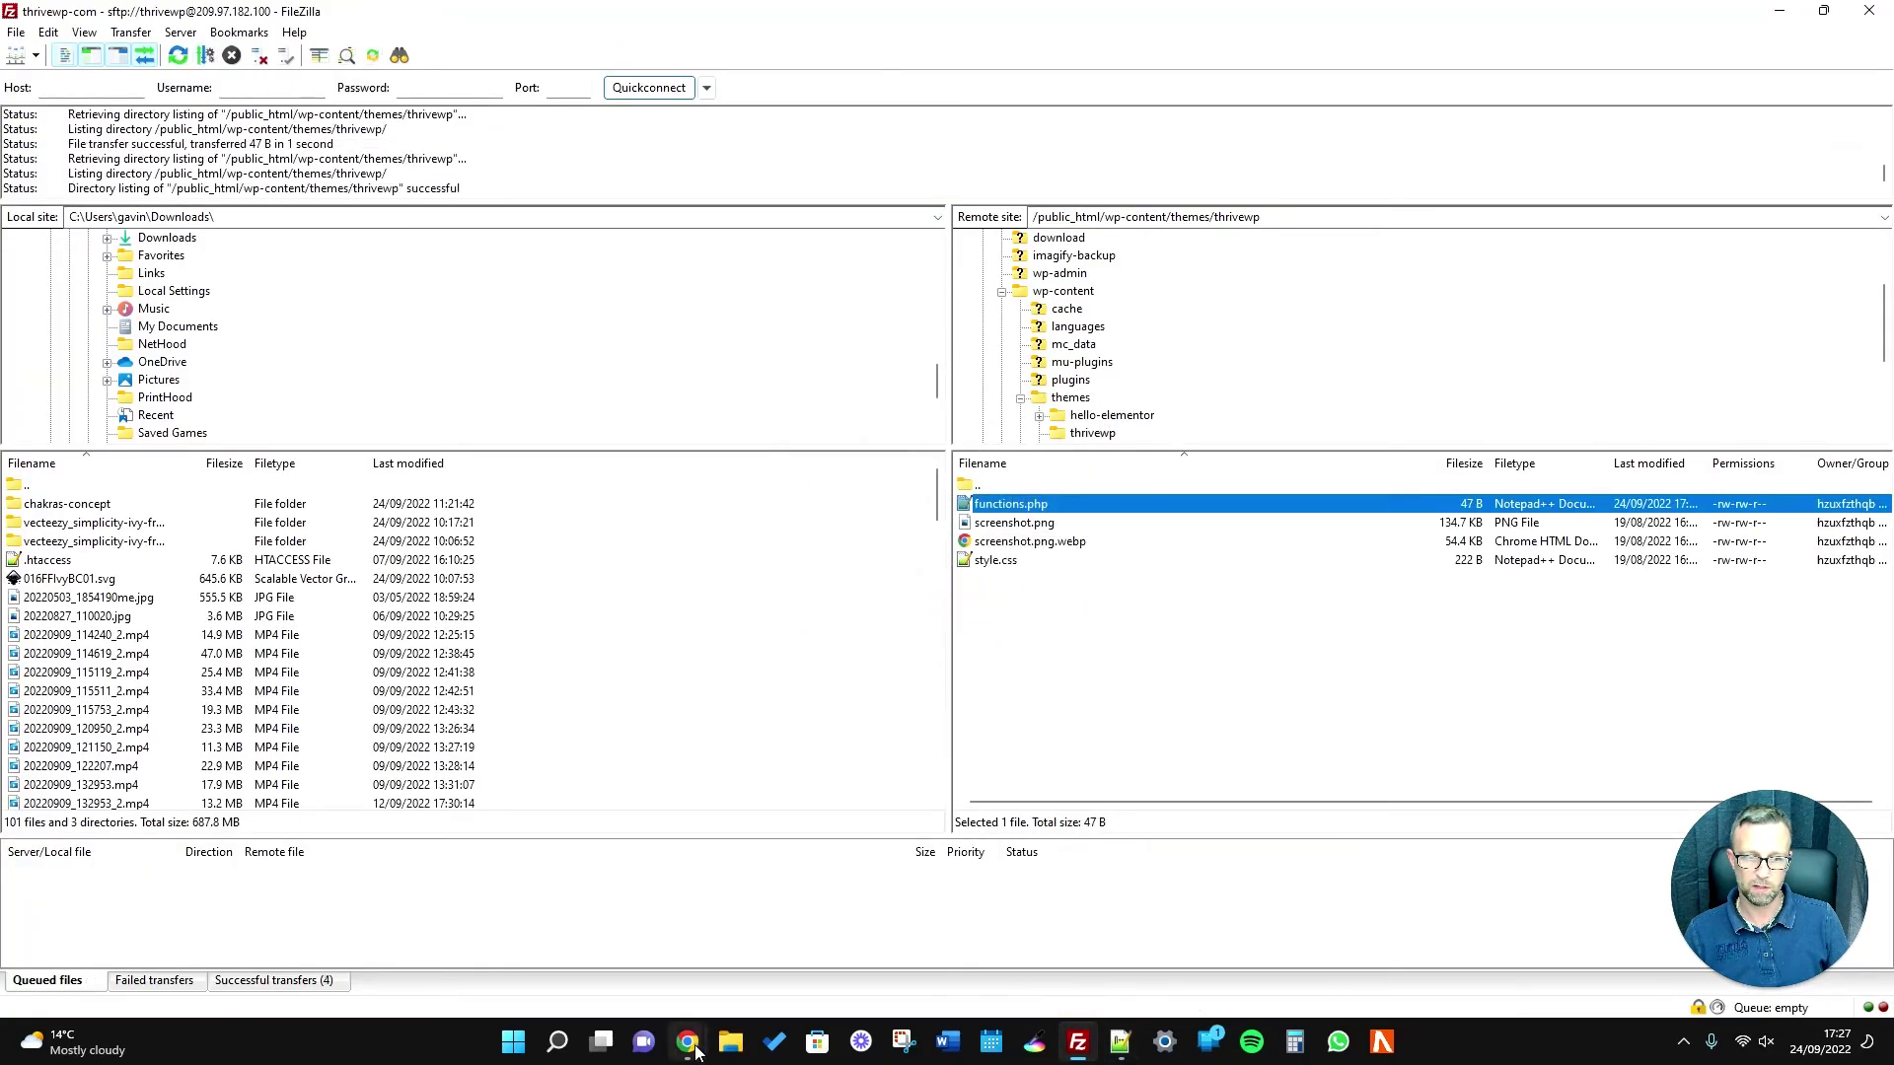
mouse_move(690, 1046)
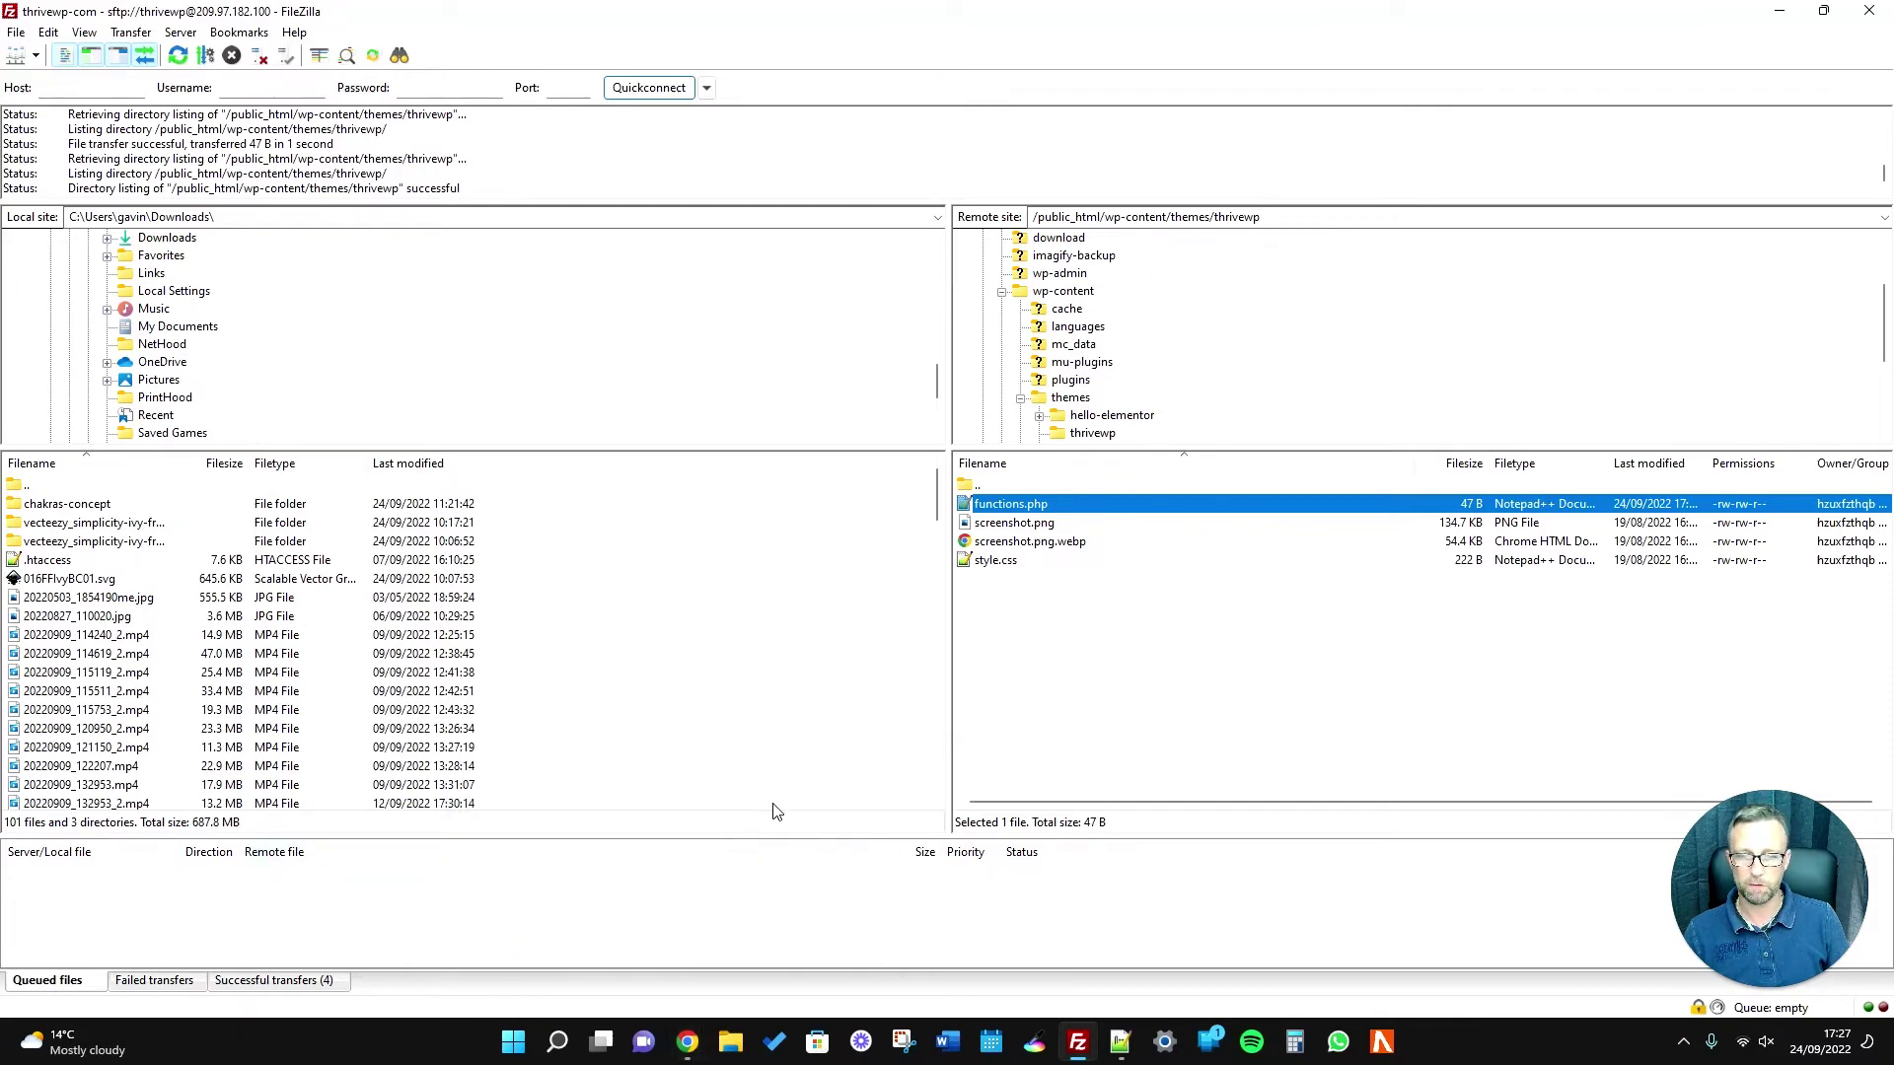
click(741, 971)
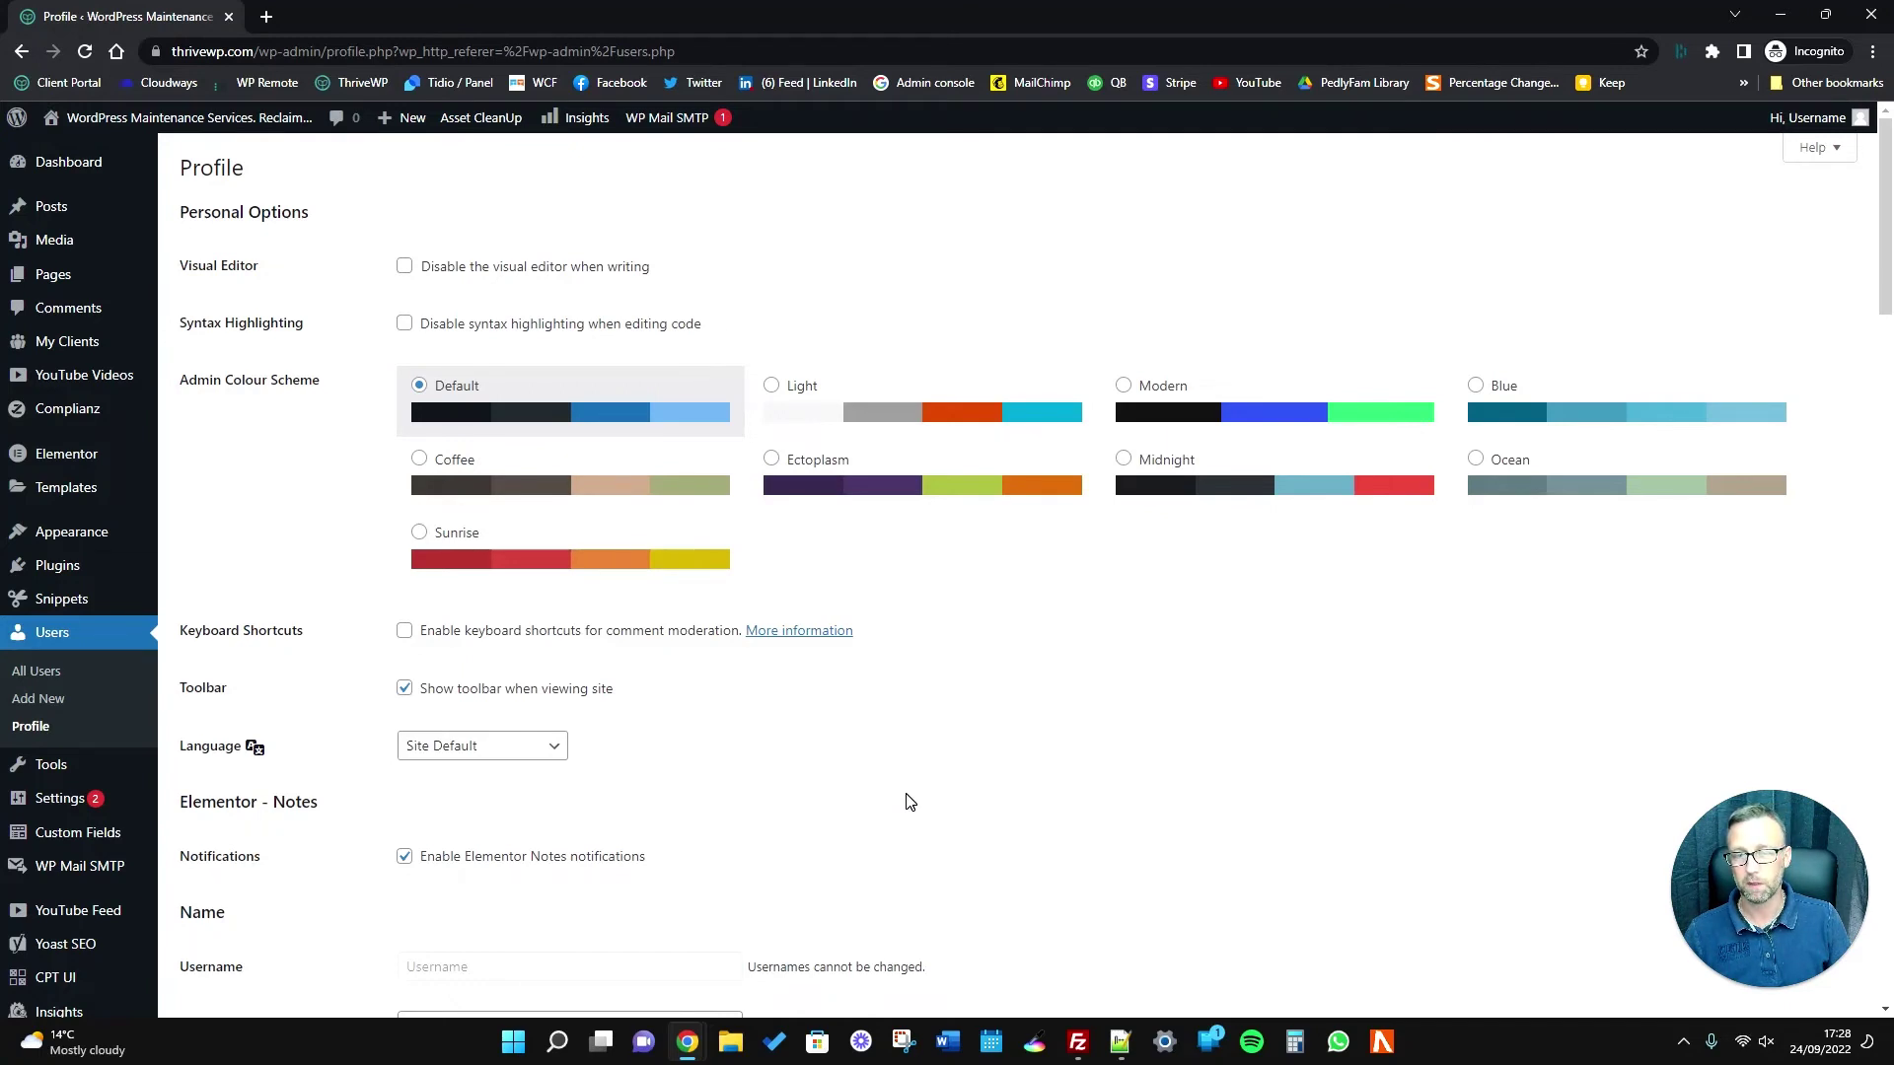
click(977, 676)
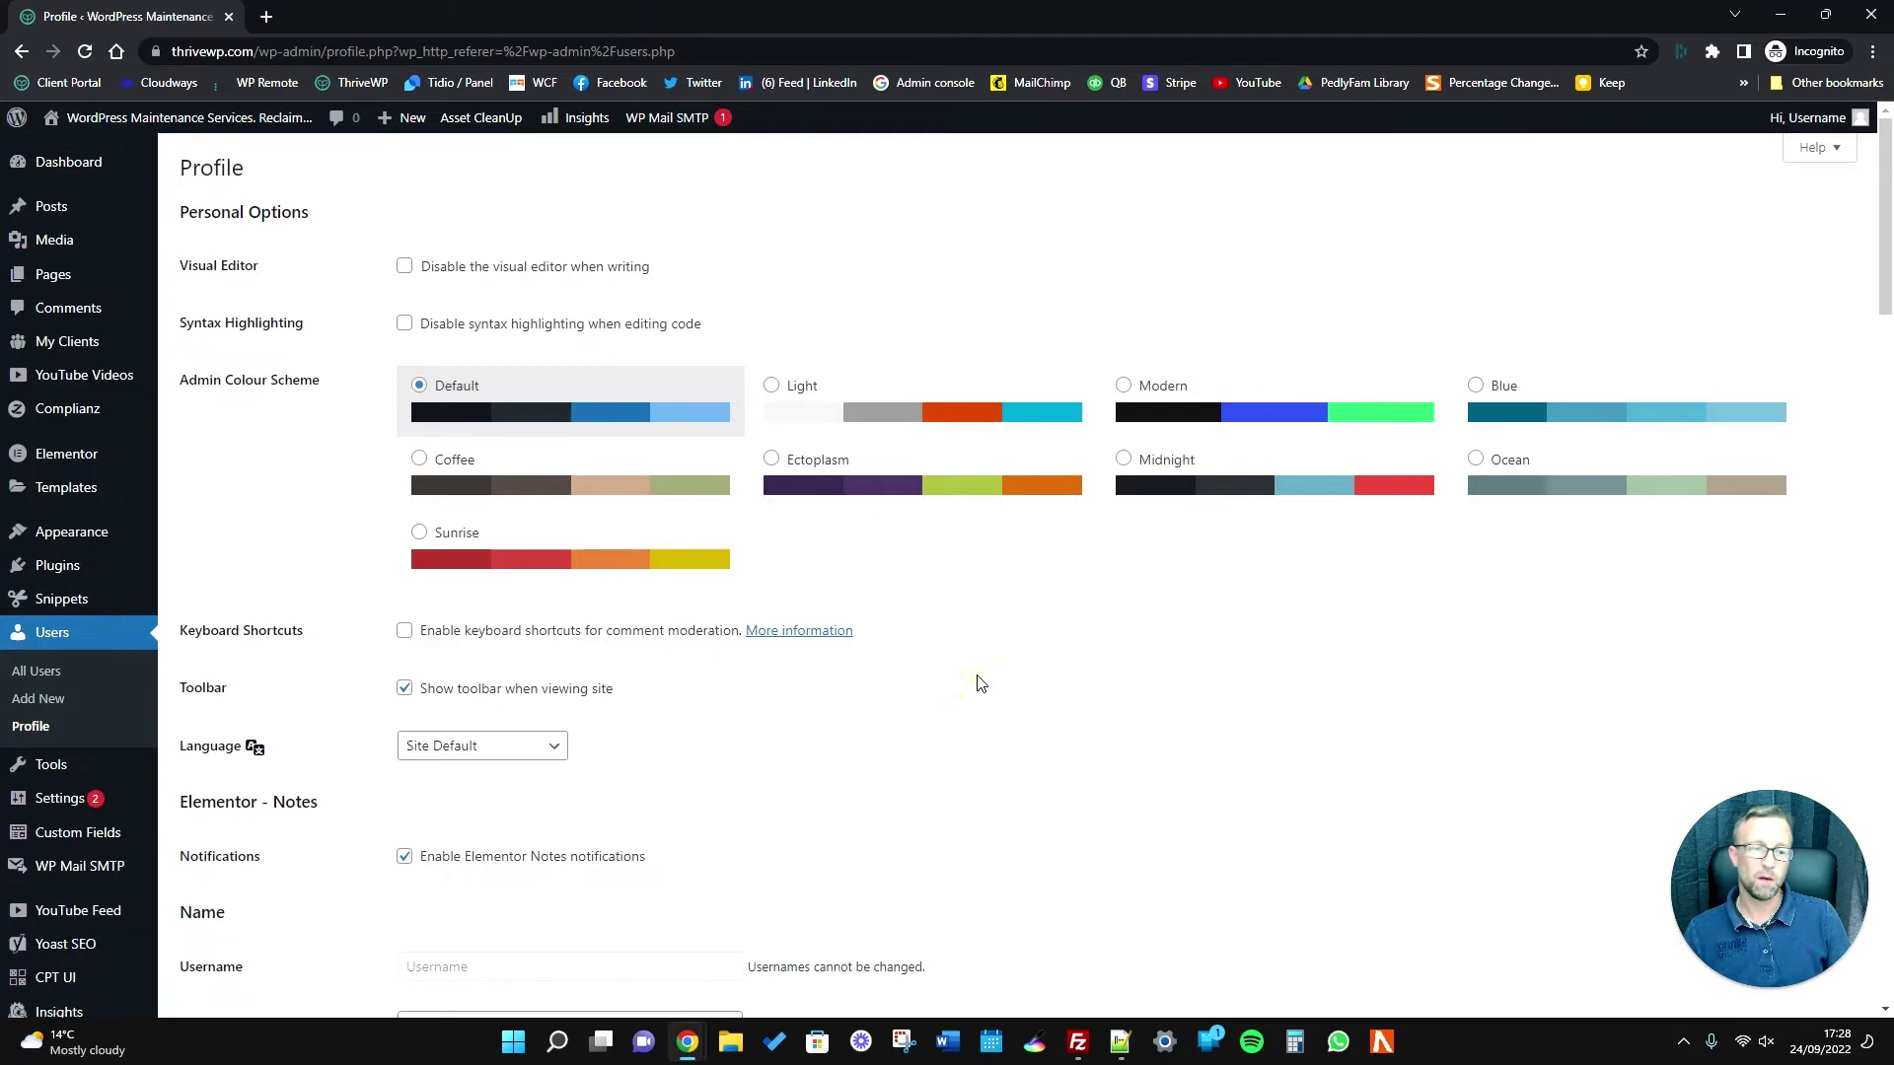